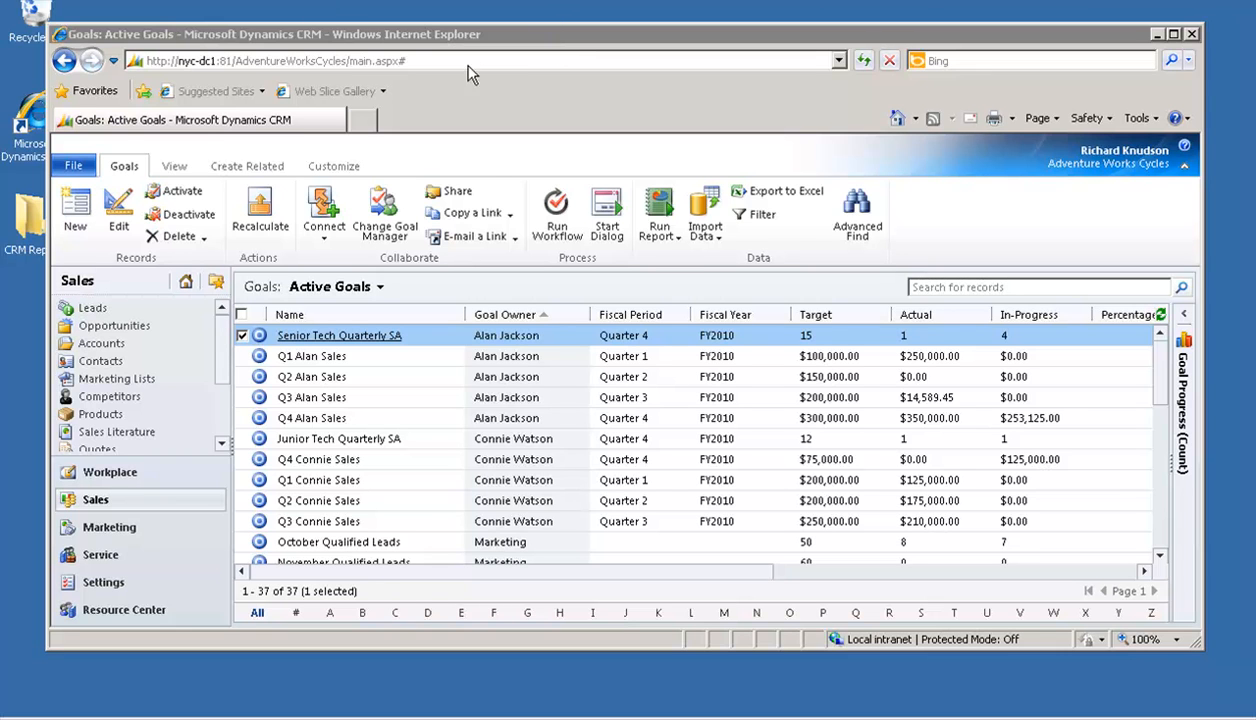
Open the Goals list in the Sales area
{"action": "left_click_drag", "start_coordinate": [452, 31], "coordinate": [432, 27]}
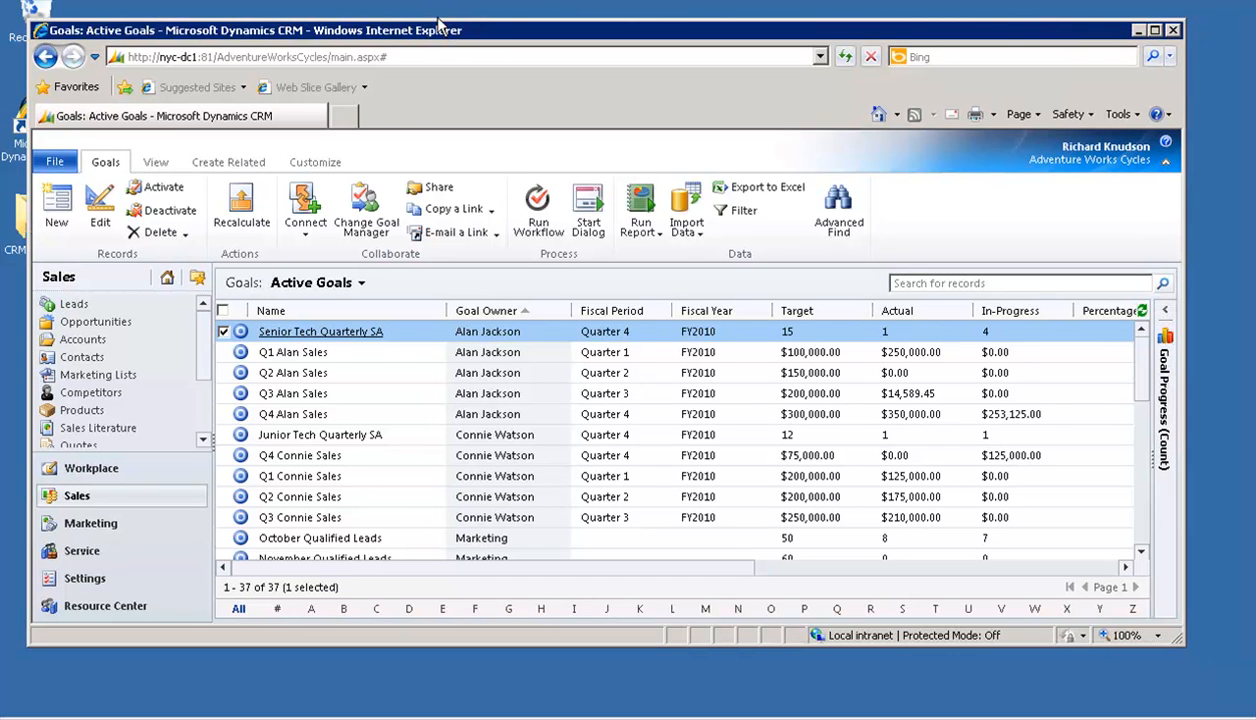
{"action": "left_click", "coordinate": [202, 412]}
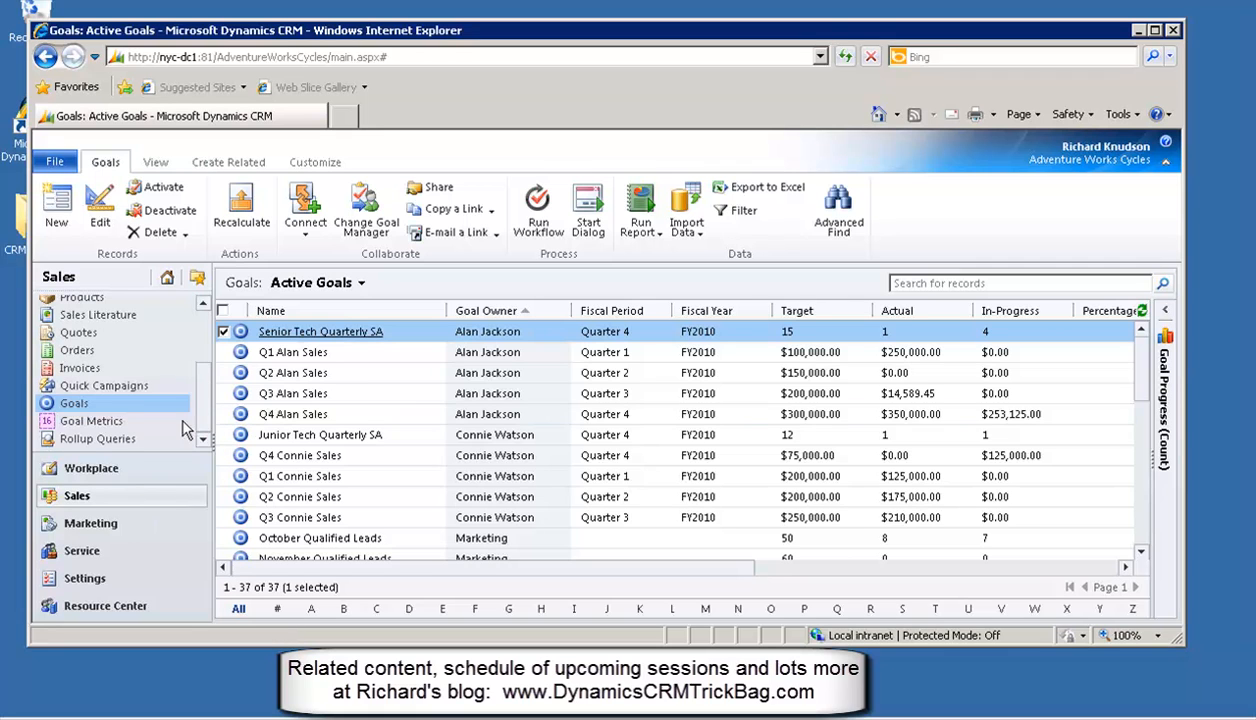
{"action": "left_click", "coordinate": [101, 408]}
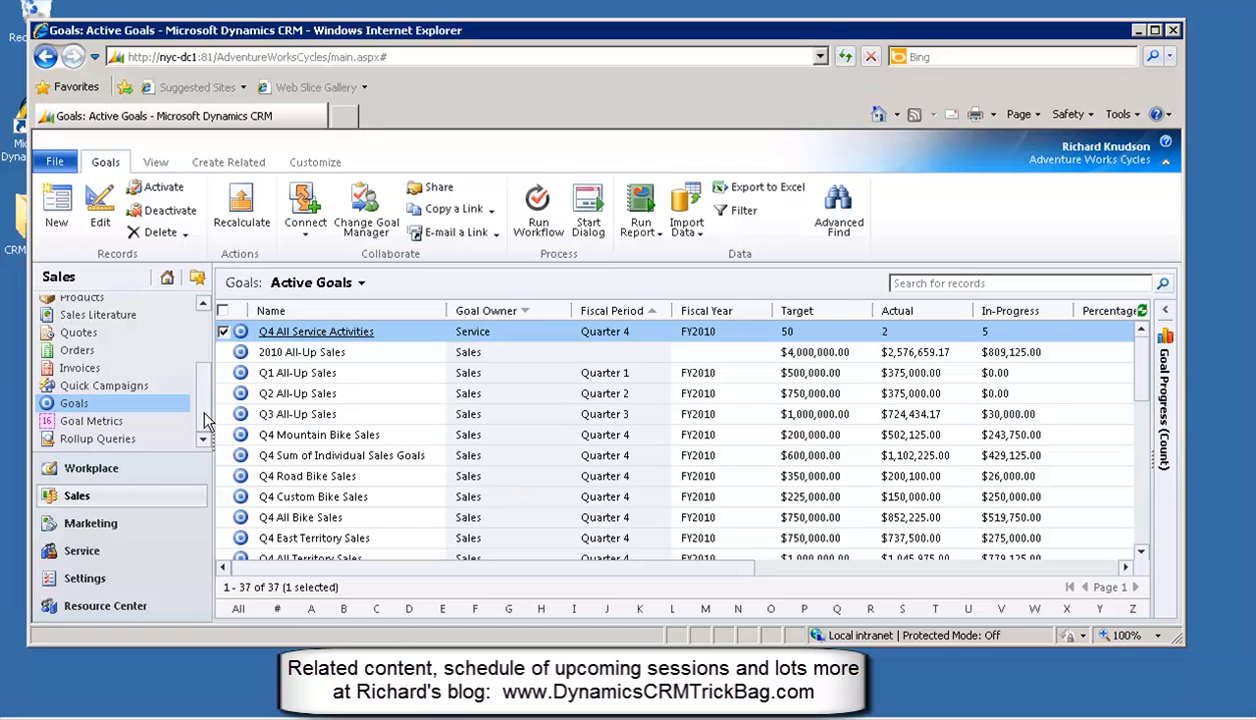
Open the Accounts list for comparison, and return to the Goals list
{"action": "scroll", "coordinate": [200, 400], "scroll_direction": "up", "scroll_amount": 2}
{"action": "scroll", "coordinate": [210, 390], "scroll_direction": "up", "scroll_amount": 2}
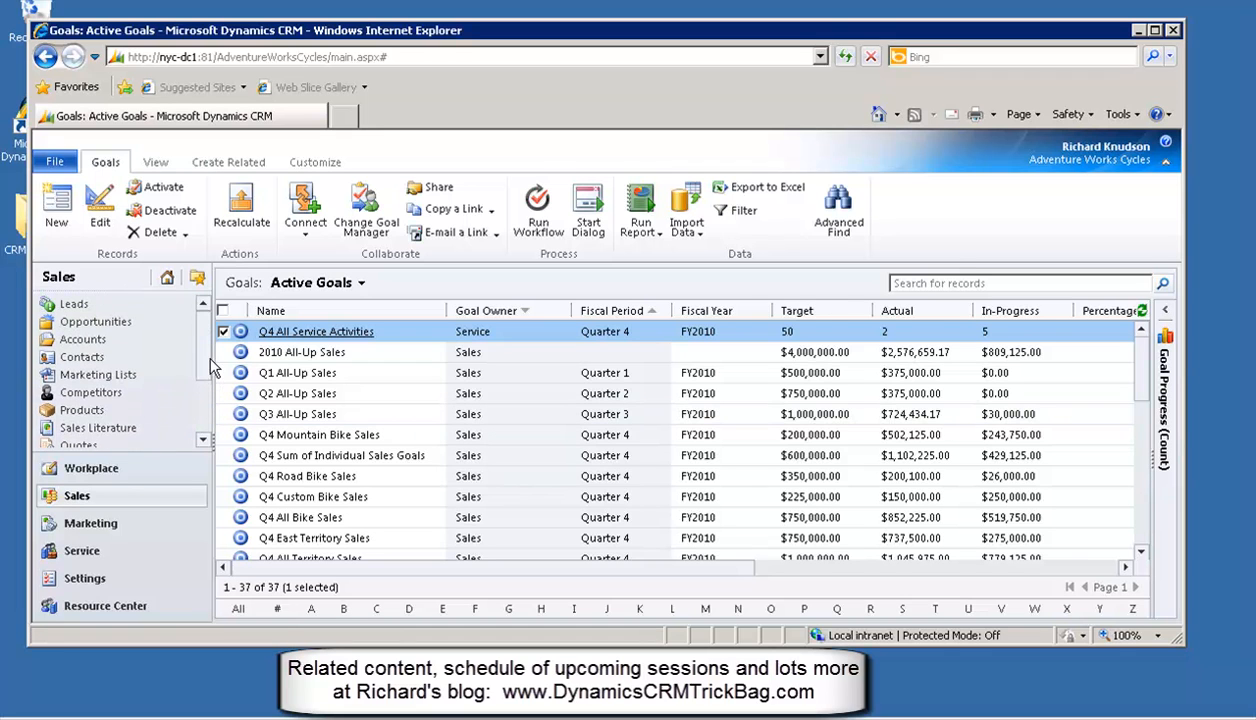
{"action": "left_click", "coordinate": [92, 341]}
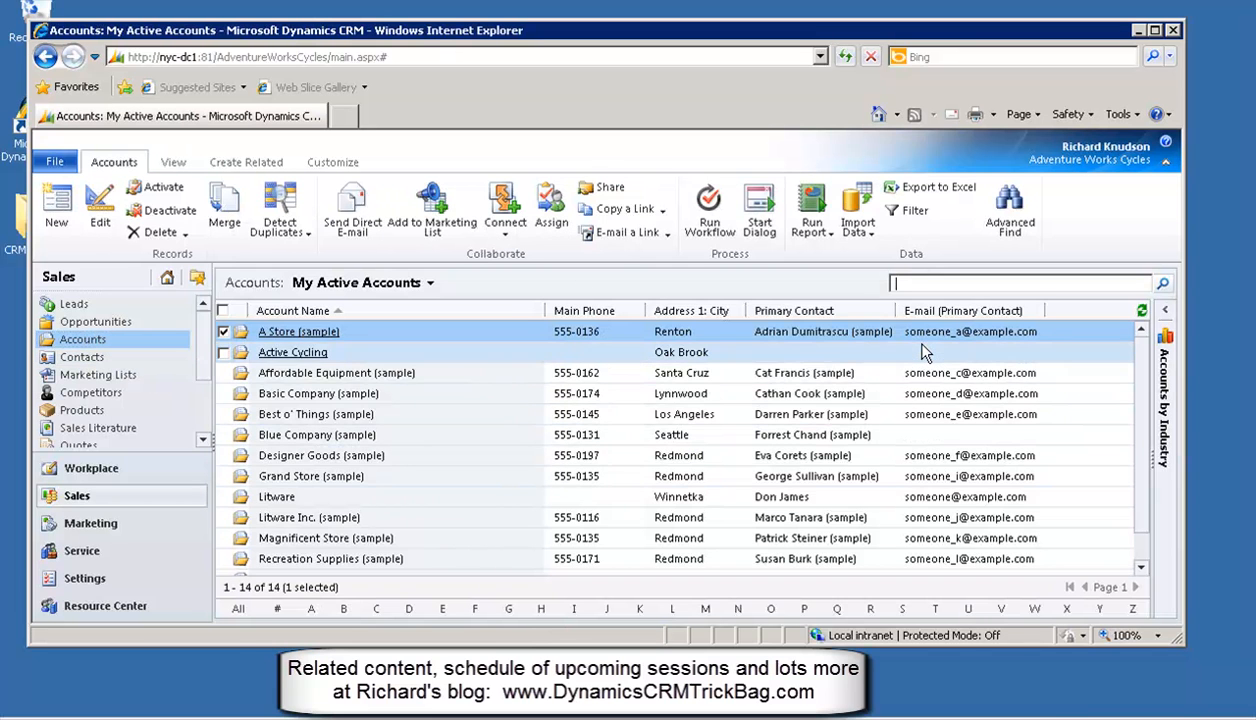
{"action": "scroll", "coordinate": [140, 380], "scroll_direction": "down", "scroll_amount": 3}
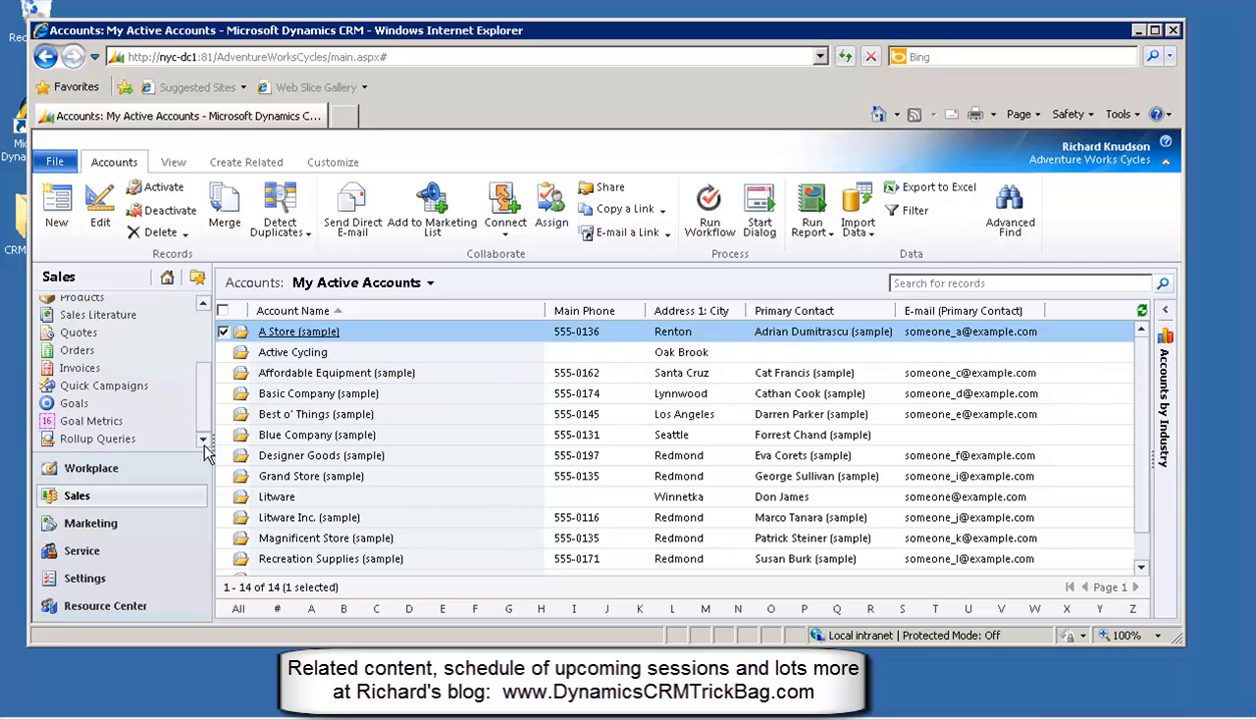
{"action": "left_click", "coordinate": [85, 408]}
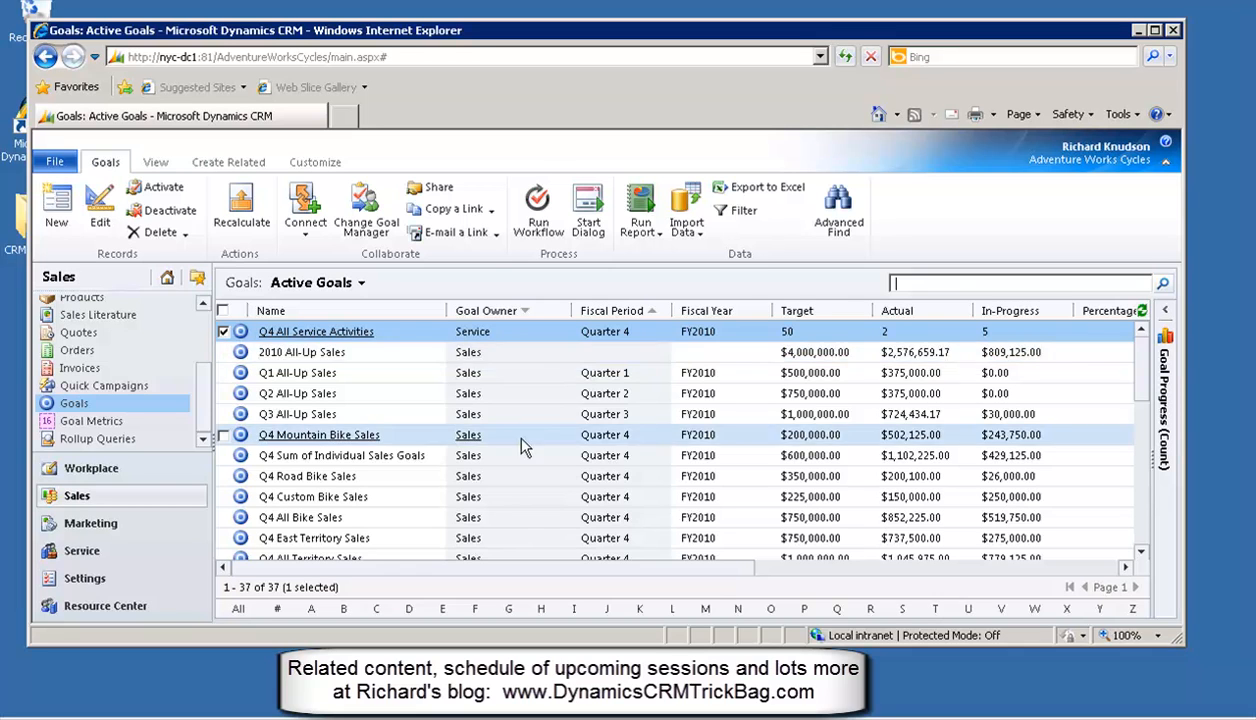
Select the Active Goals view and expand its chart pane with the Goal Progress (Money) chart
{"action": "left_click", "coordinate": [355, 284]}
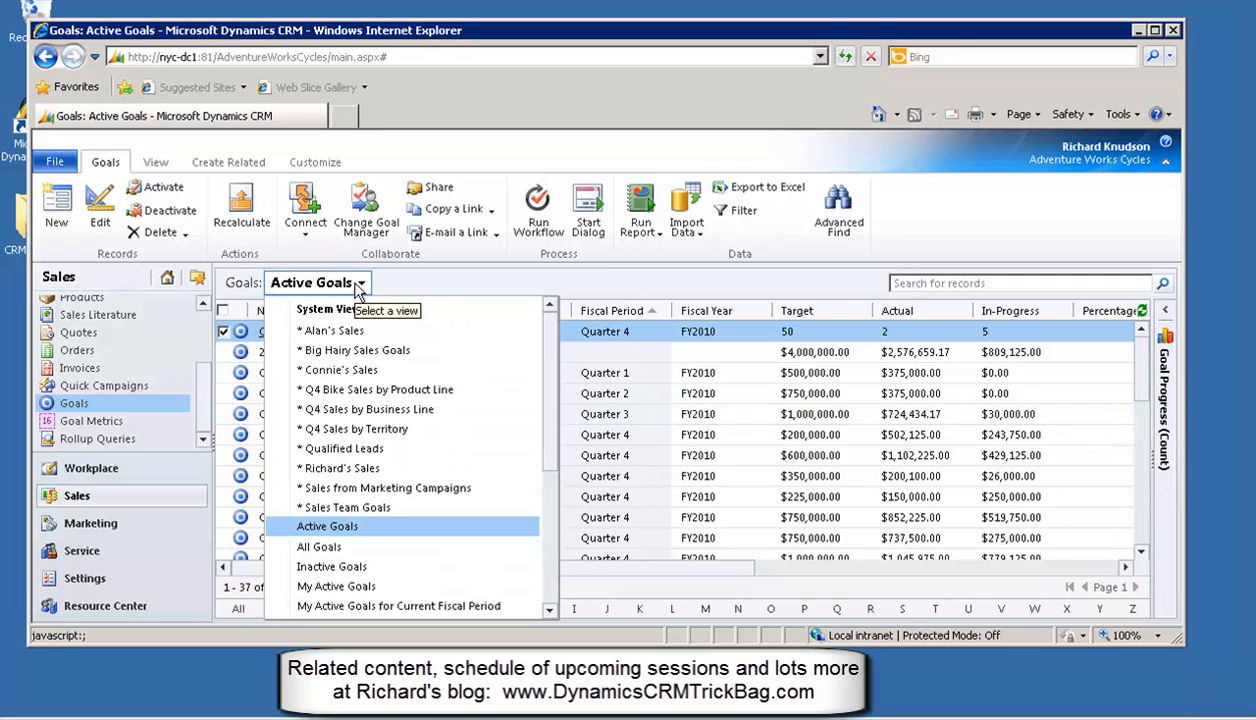
{"action": "left_click", "coordinate": [337, 528]}
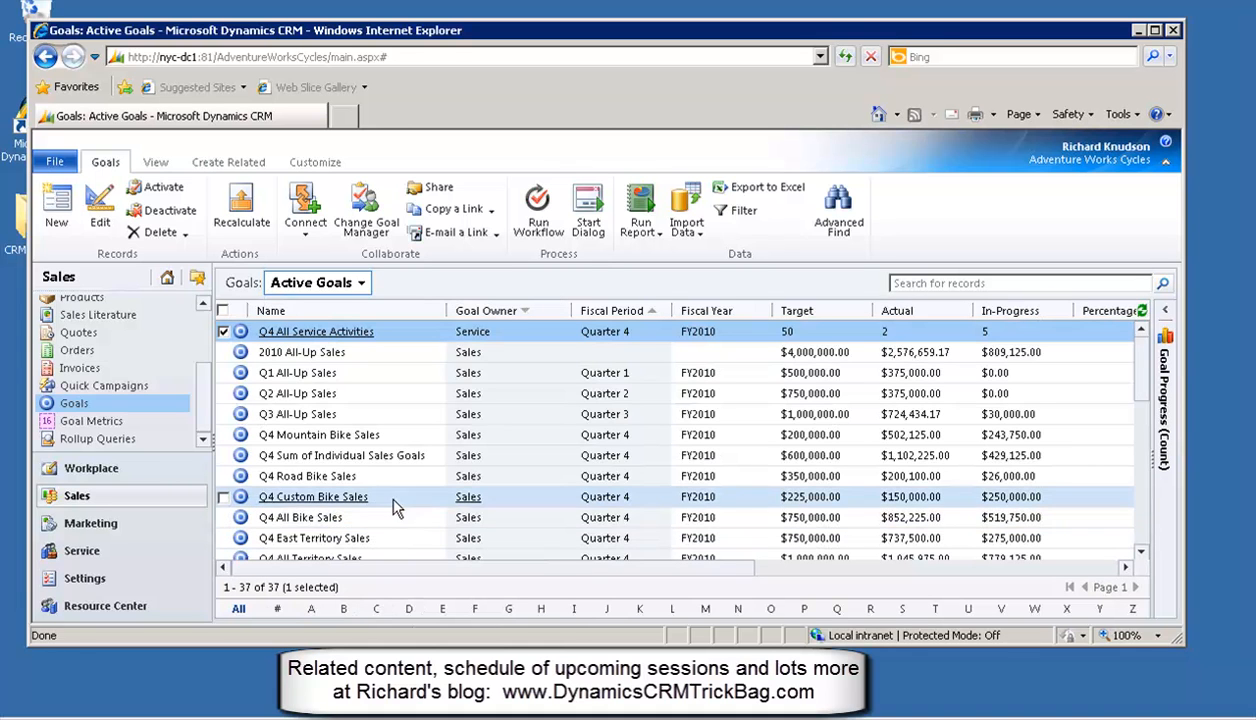
{"action": "left_click", "coordinate": [1165, 314]}
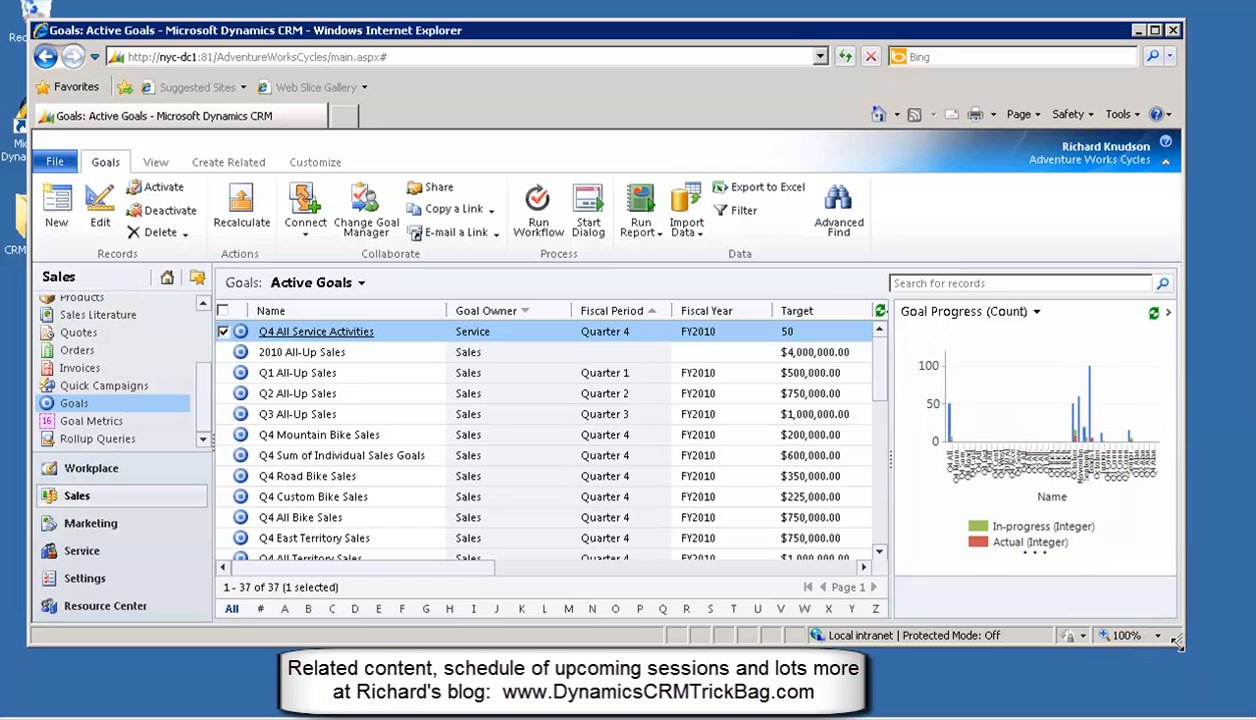
{"action": "left_click_drag", "start_coordinate": [1179, 643], "coordinate": [1187, 684]}
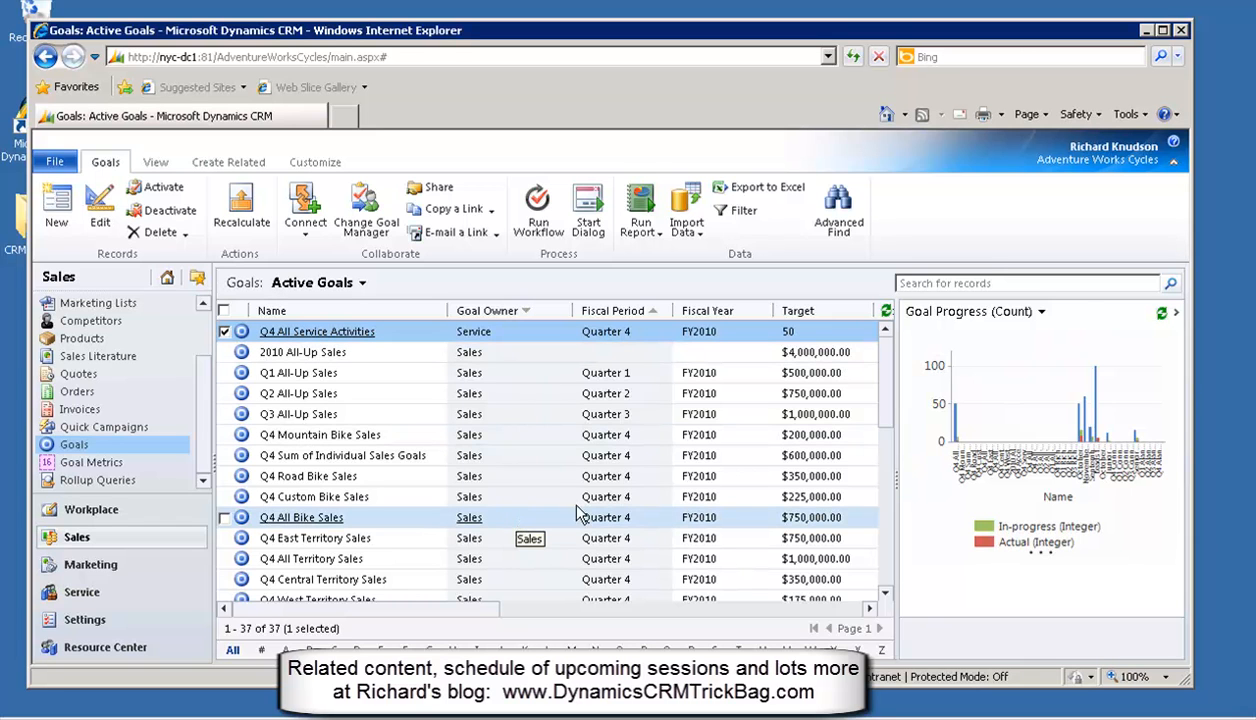
{"action": "left_click", "coordinate": [1042, 315]}
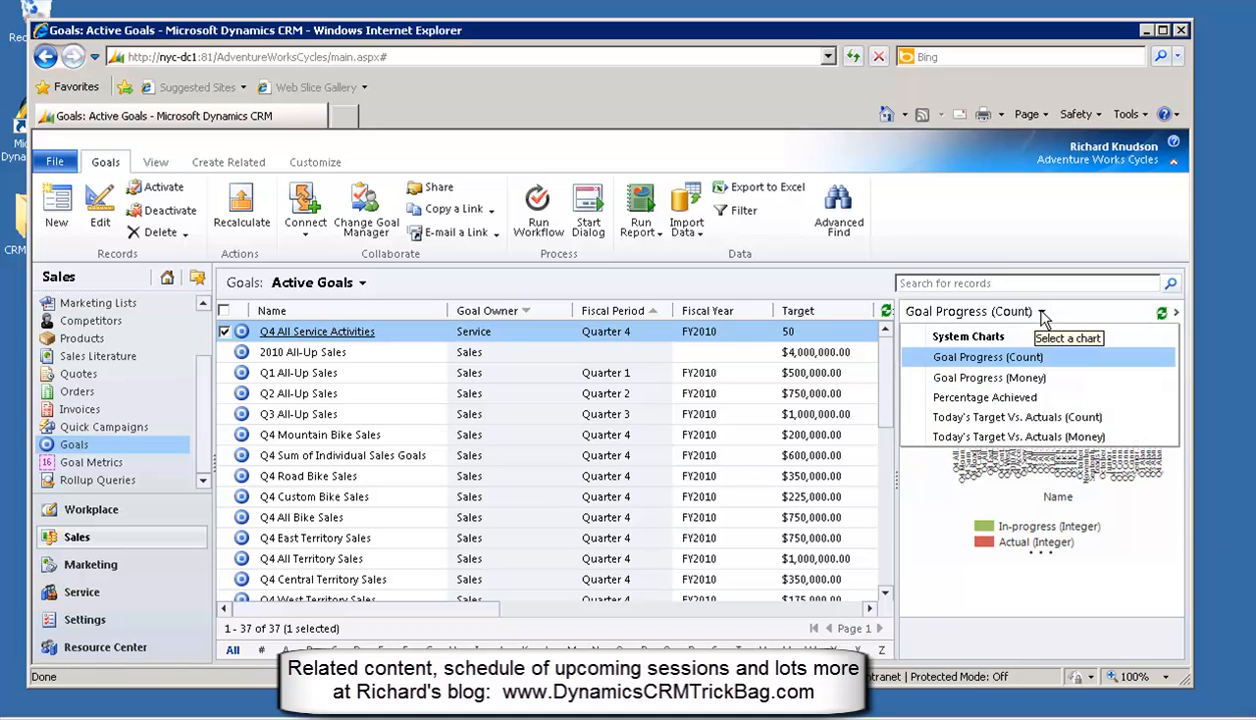
{"action": "left_click", "coordinate": [1013, 383]}
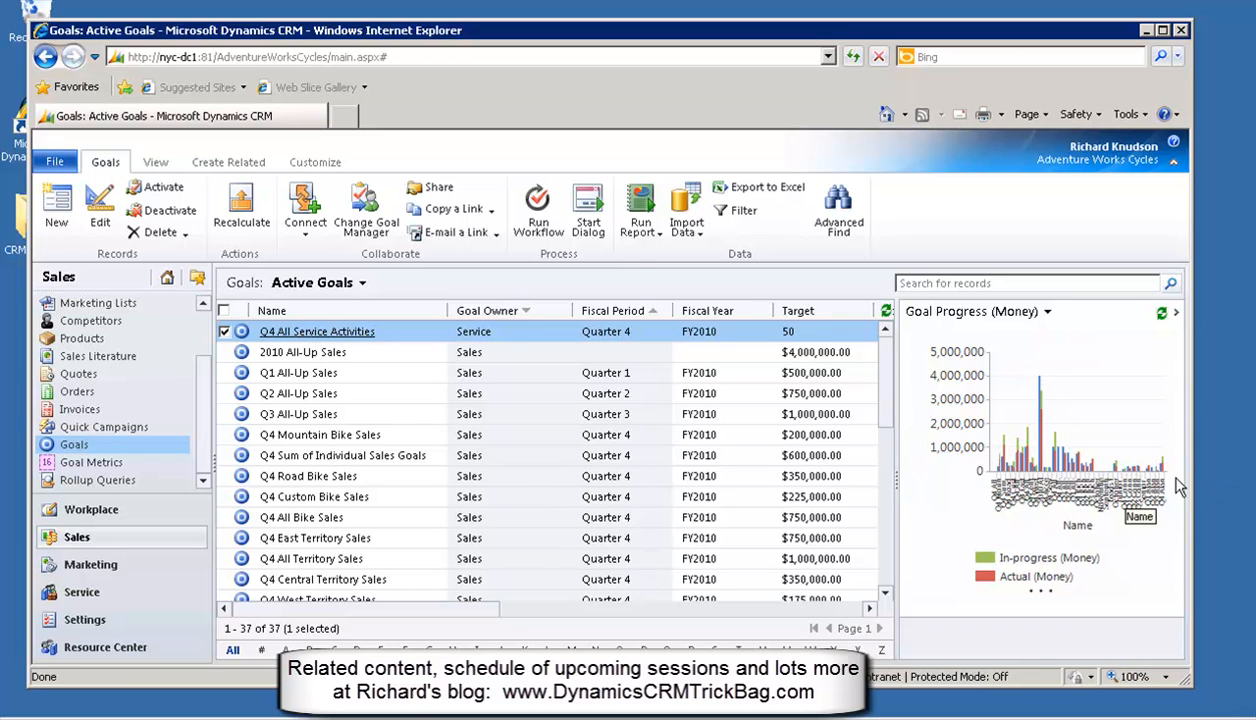
Try the goals chart in the Top layout, and return it to the Right layout
{"action": "left_click", "coordinate": [155, 162]}
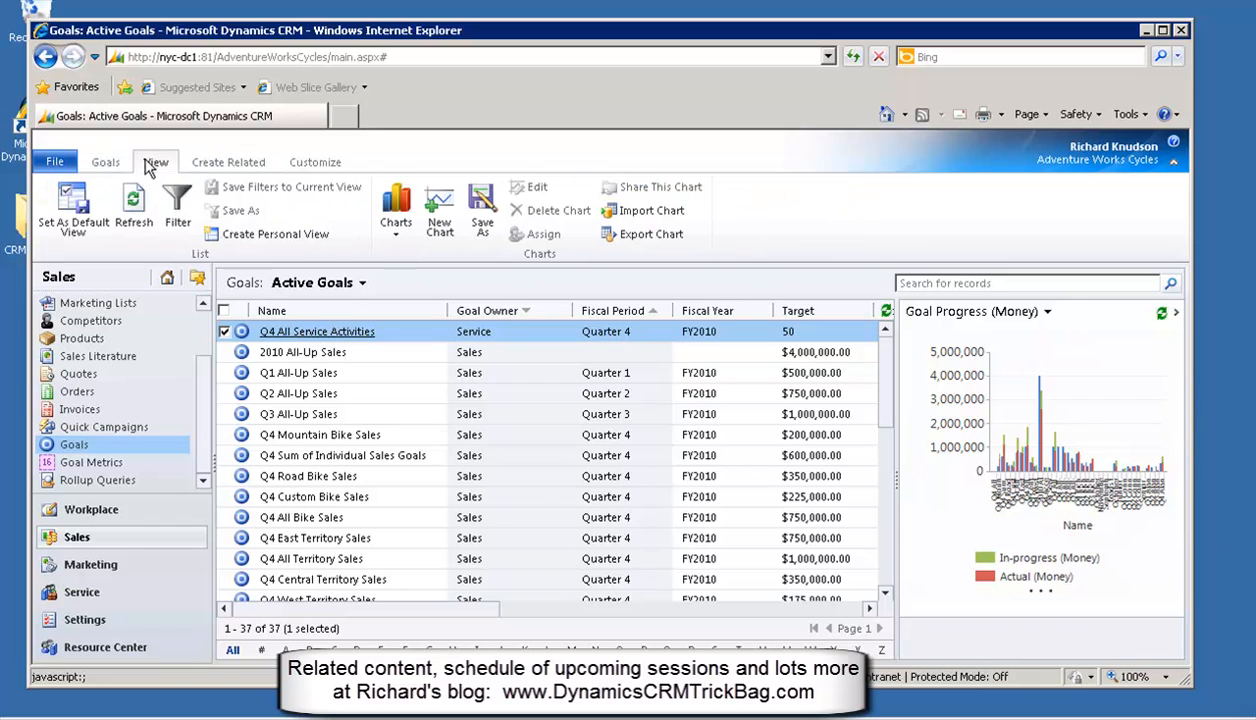
{"action": "left_click", "coordinate": [392, 225]}
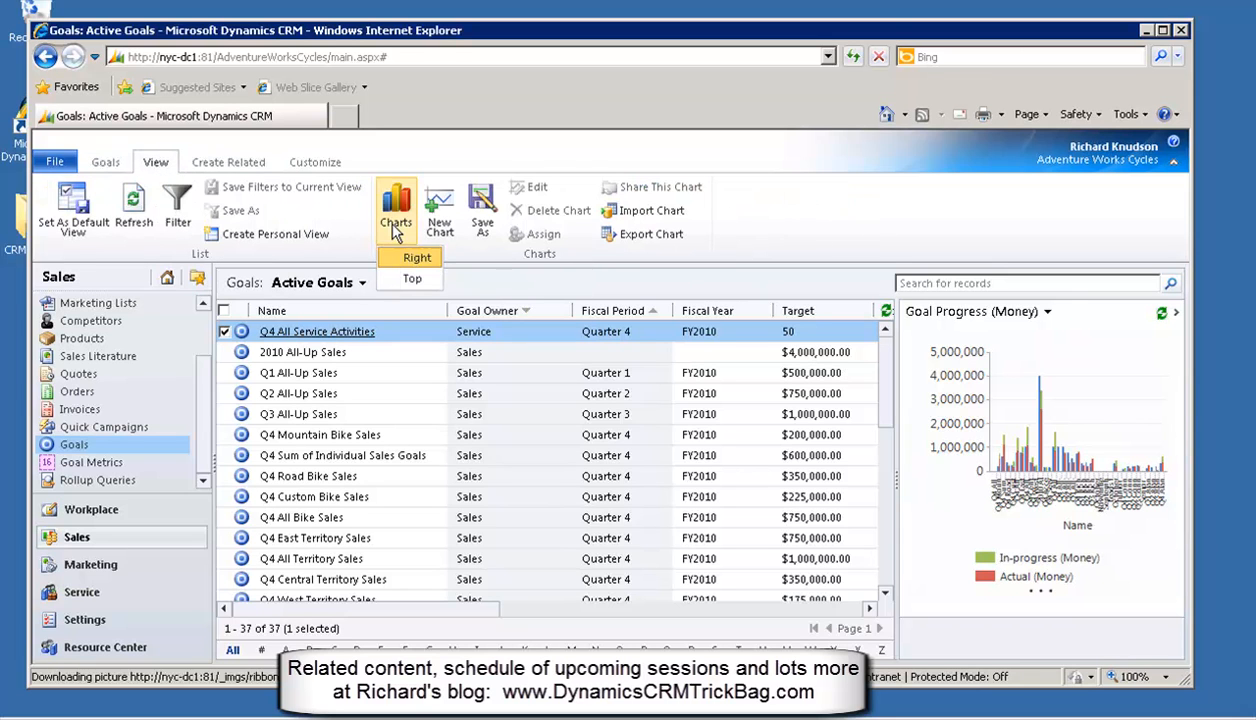
{"action": "left_click", "coordinate": [414, 279]}
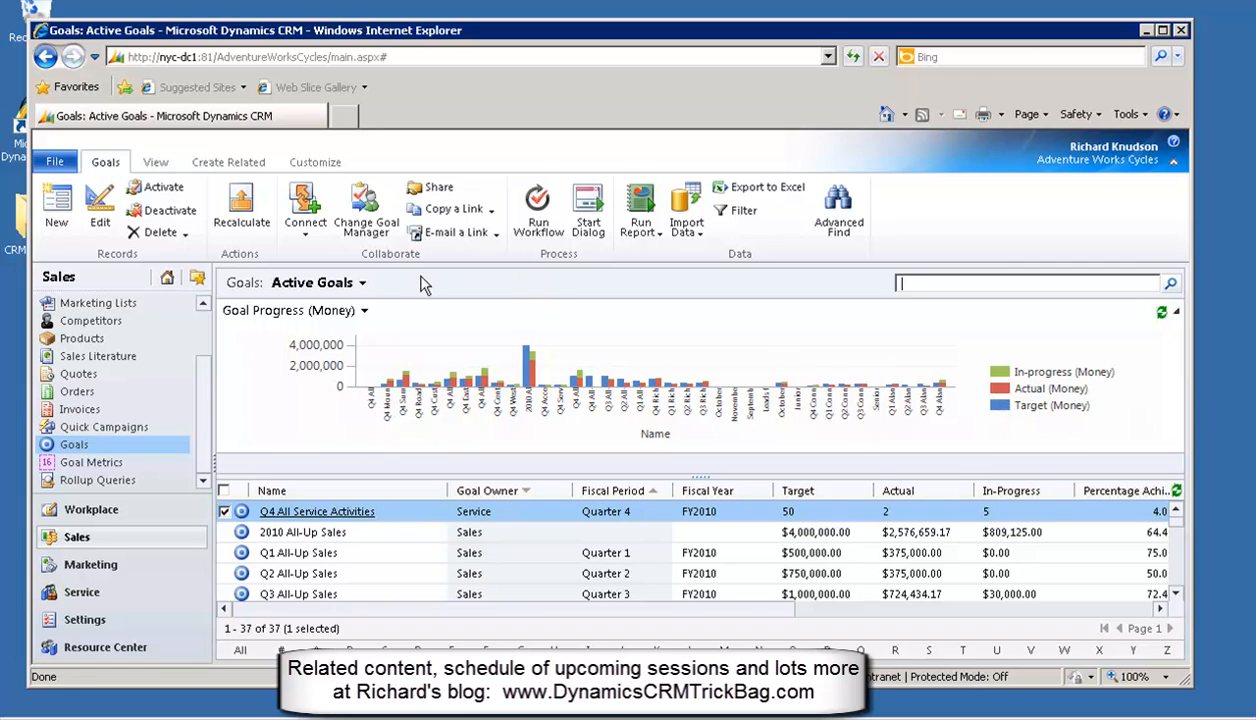
{"action": "left_click", "coordinate": [157, 161]}
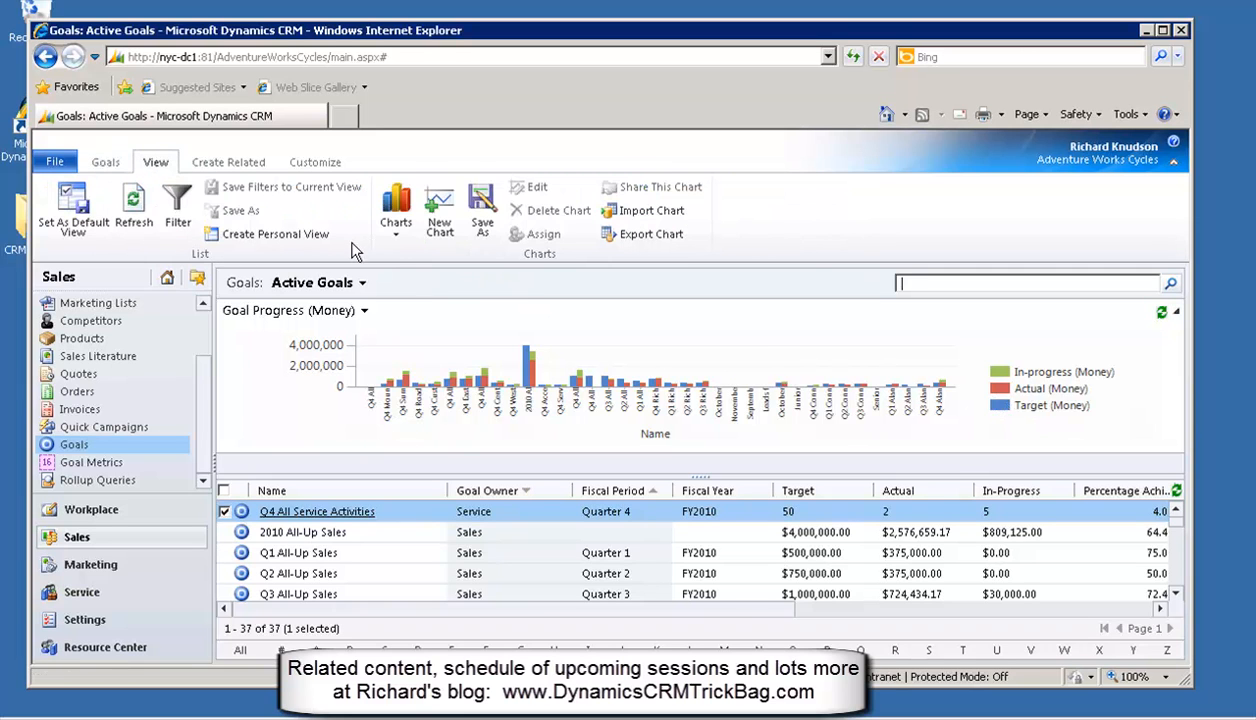
{"action": "left_click", "coordinate": [397, 232]}
{"action": "left_click", "coordinate": [416, 259]}
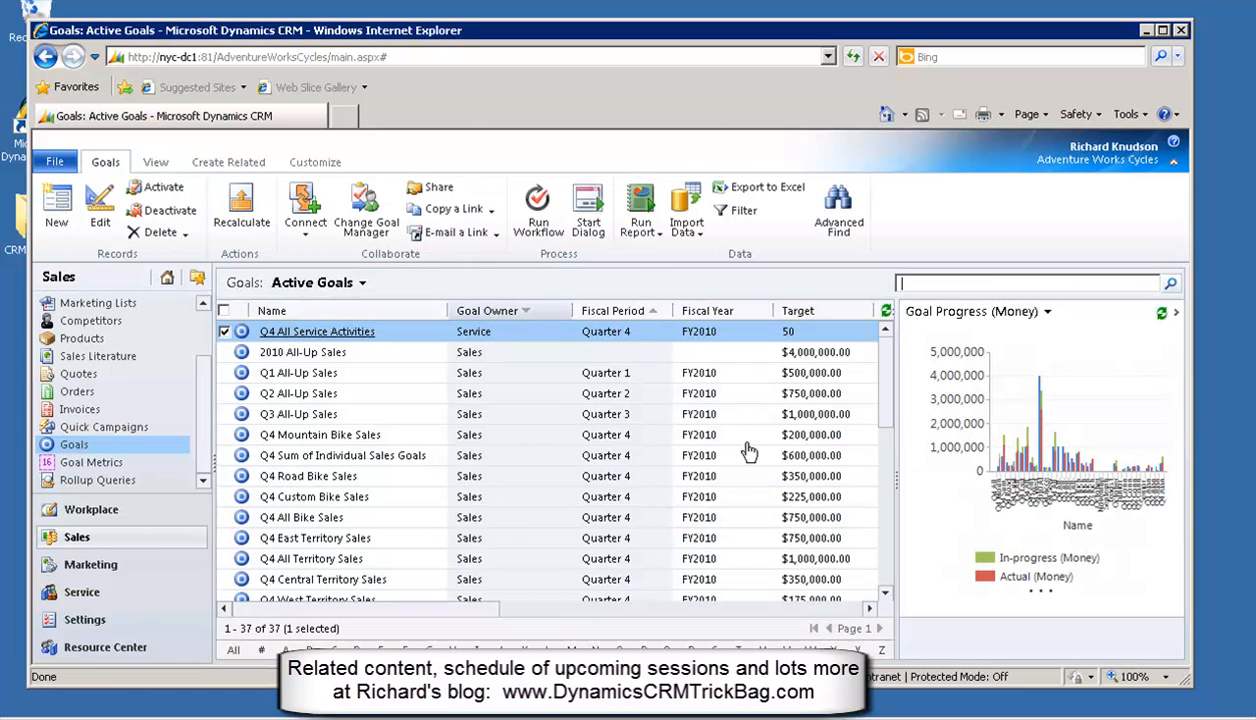
Switch to the first listed salesperson's sales view, widen the chart pane and inspect the Quarter 4 bars
{"action": "left_click", "coordinate": [363, 285]}
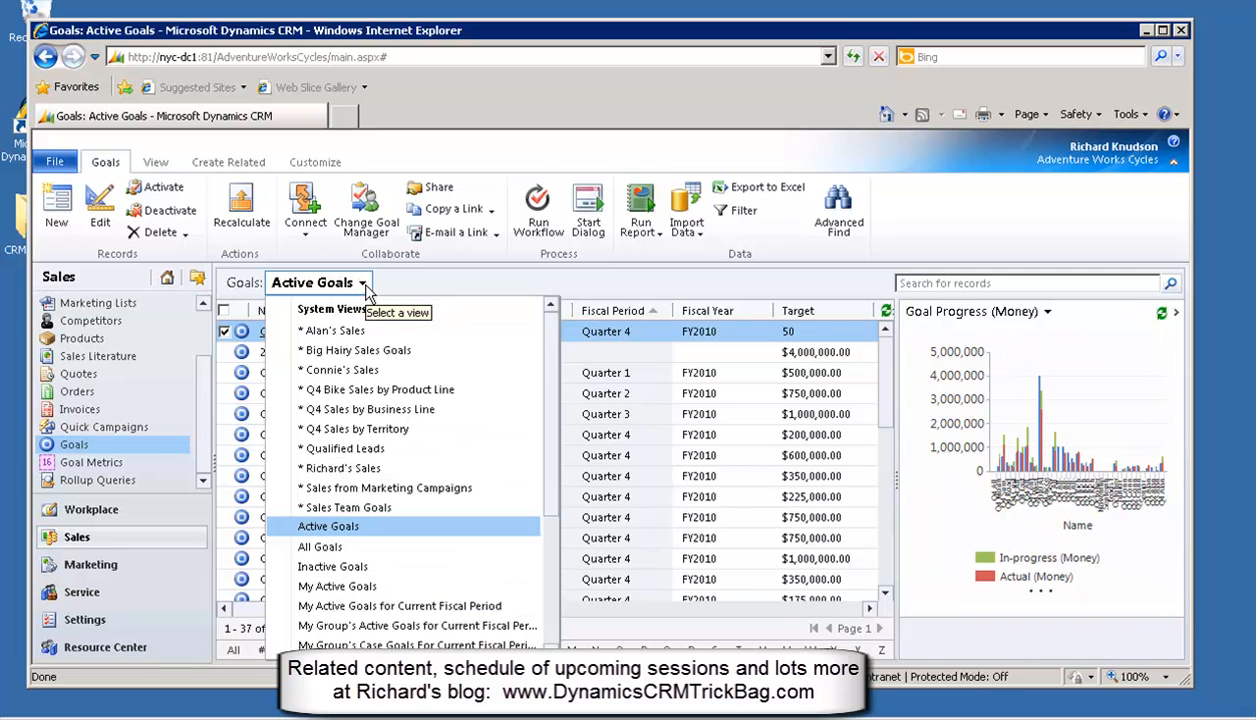
{"action": "left_click", "coordinate": [322, 336]}
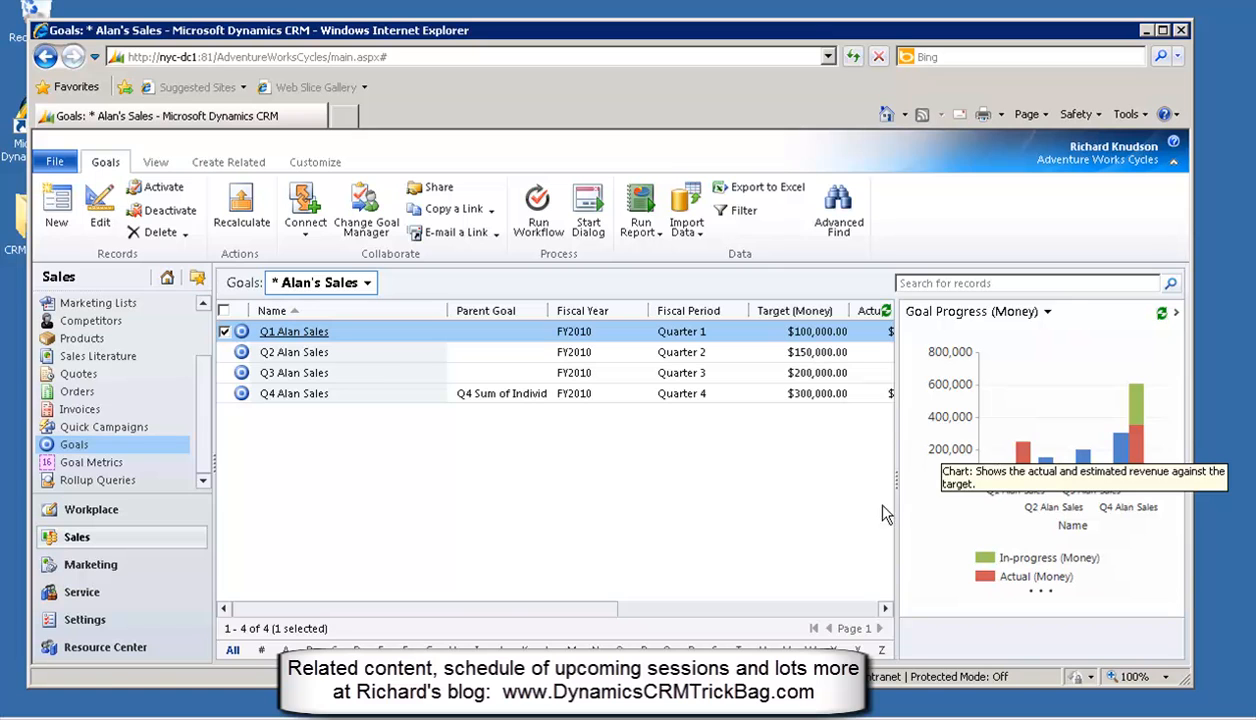
{"action": "left_click_drag", "start_coordinate": [897, 481], "coordinate": [797, 477]}
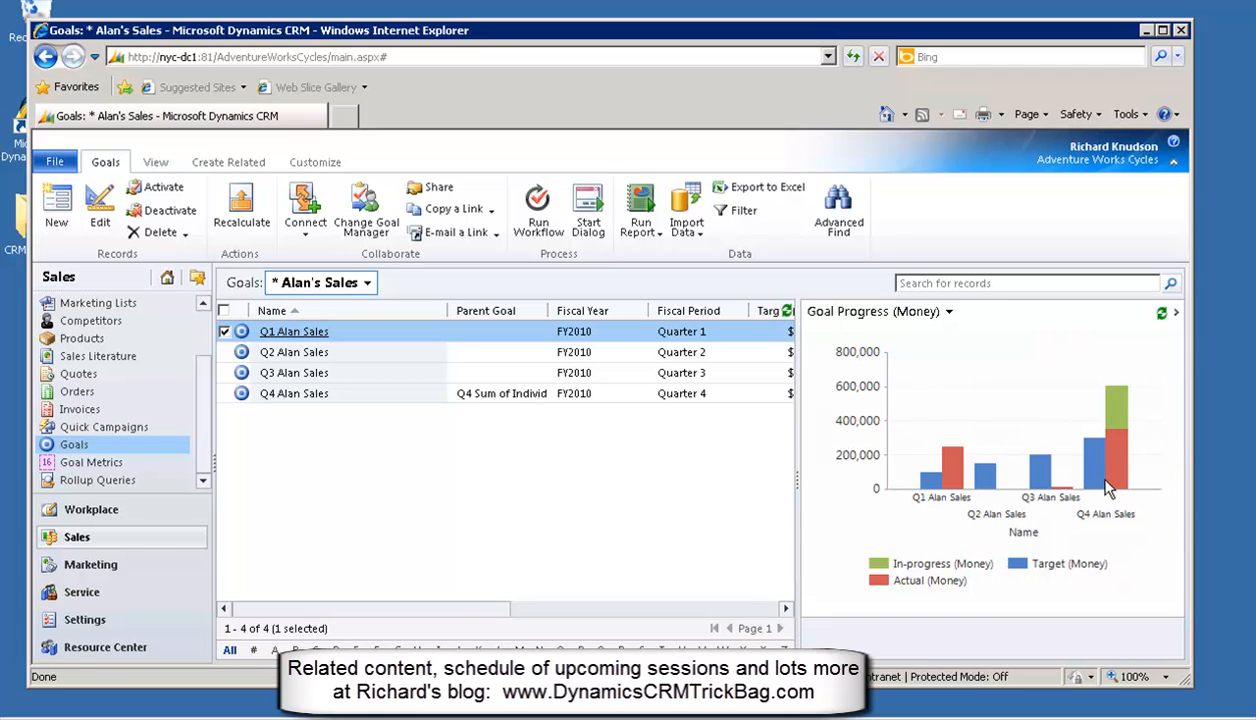
{"action": "mouse_move", "coordinate": [1100, 483]}
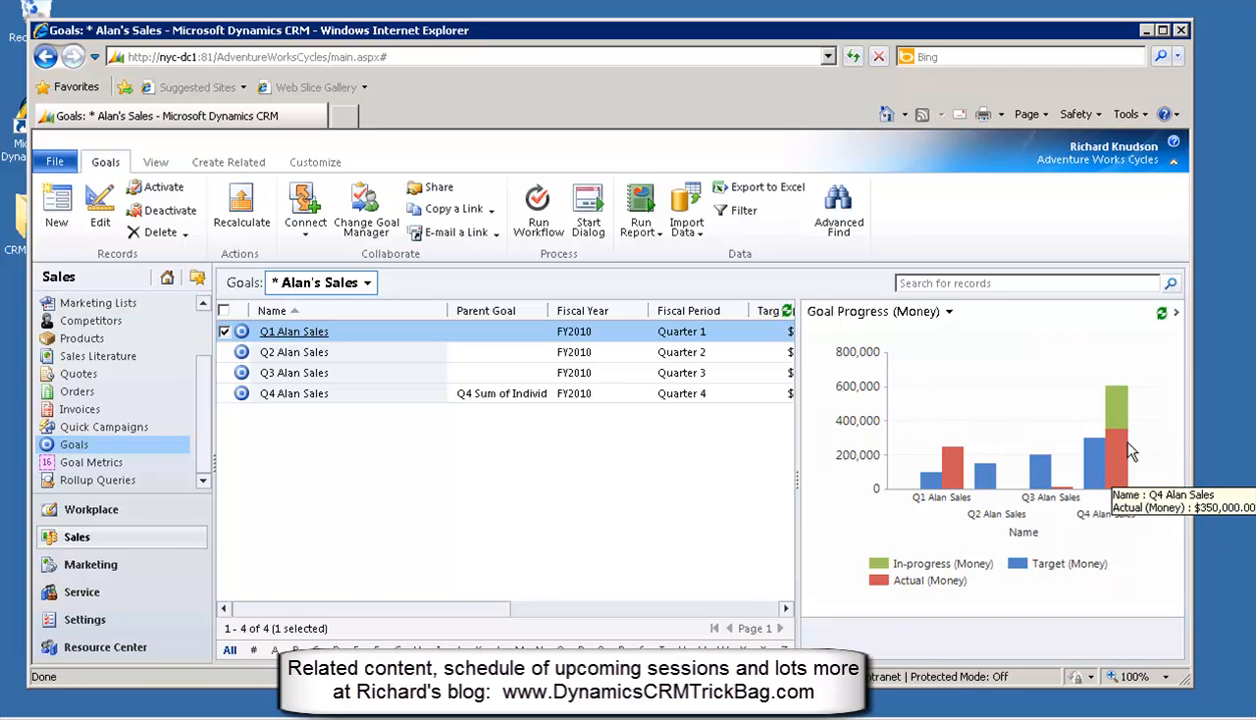
{"action": "mouse_move", "coordinate": [1113, 425]}
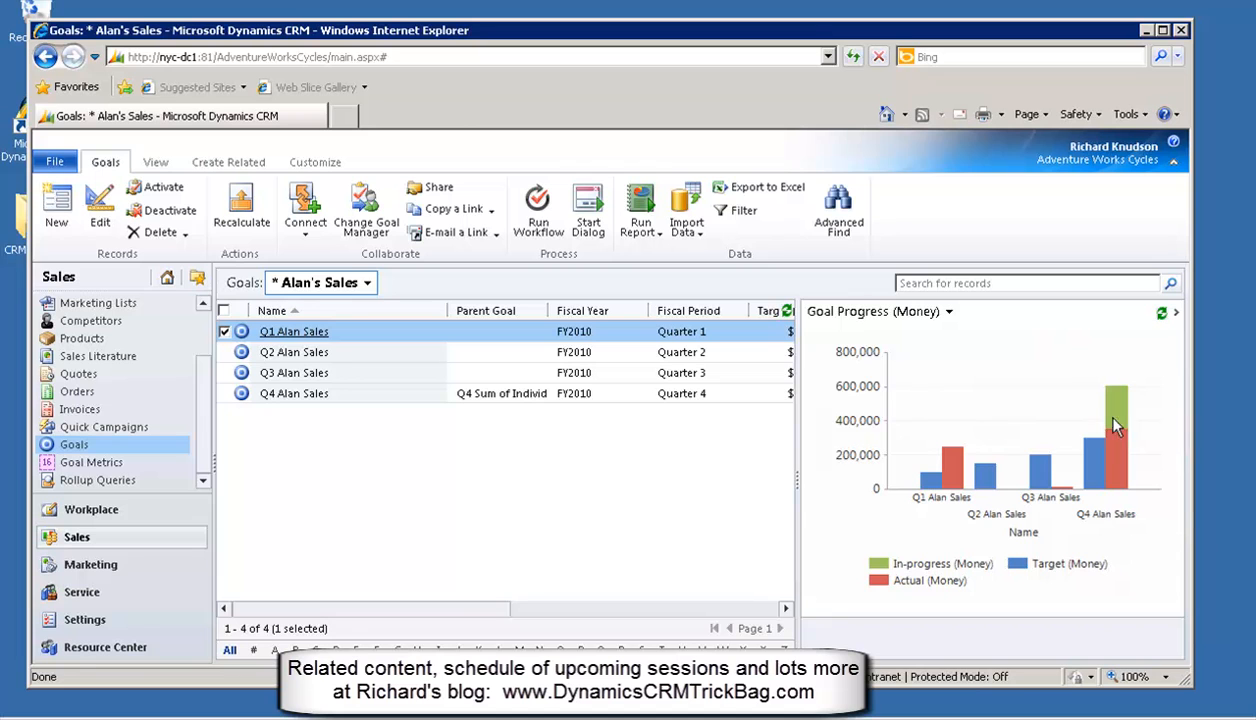
Review goal progress in the second listed salesperson's sales view and in Q4 Sales by Business Line, inspecting the Q4 All Bike Sales bars
{"action": "left_click", "coordinate": [368, 285]}
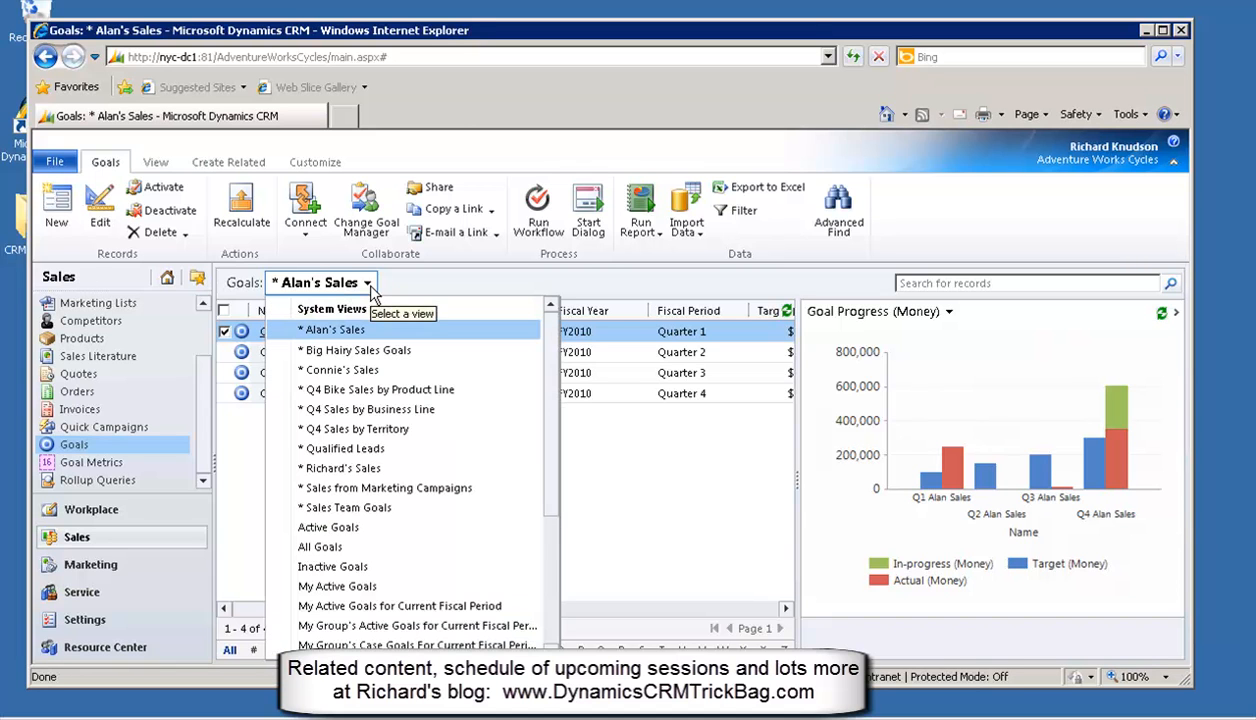
{"action": "left_click", "coordinate": [345, 370]}
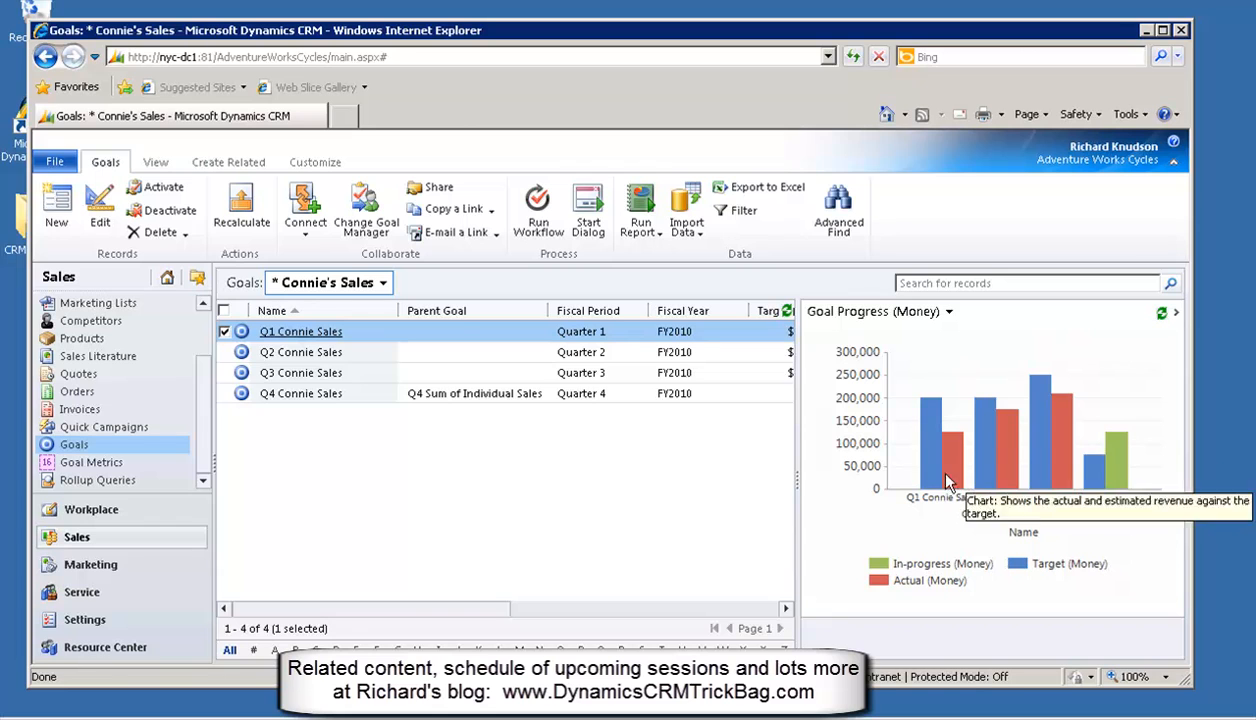
{"action": "left_click", "coordinate": [383, 285]}
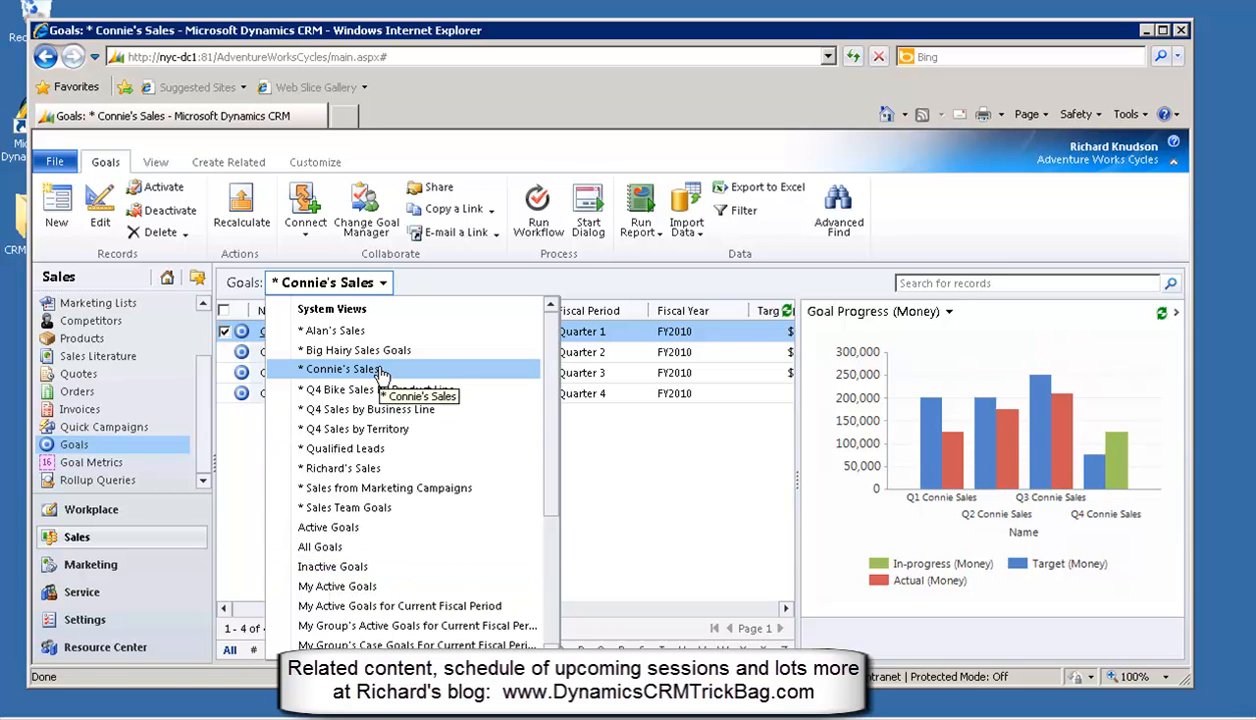
{"action": "left_click", "coordinate": [336, 410]}
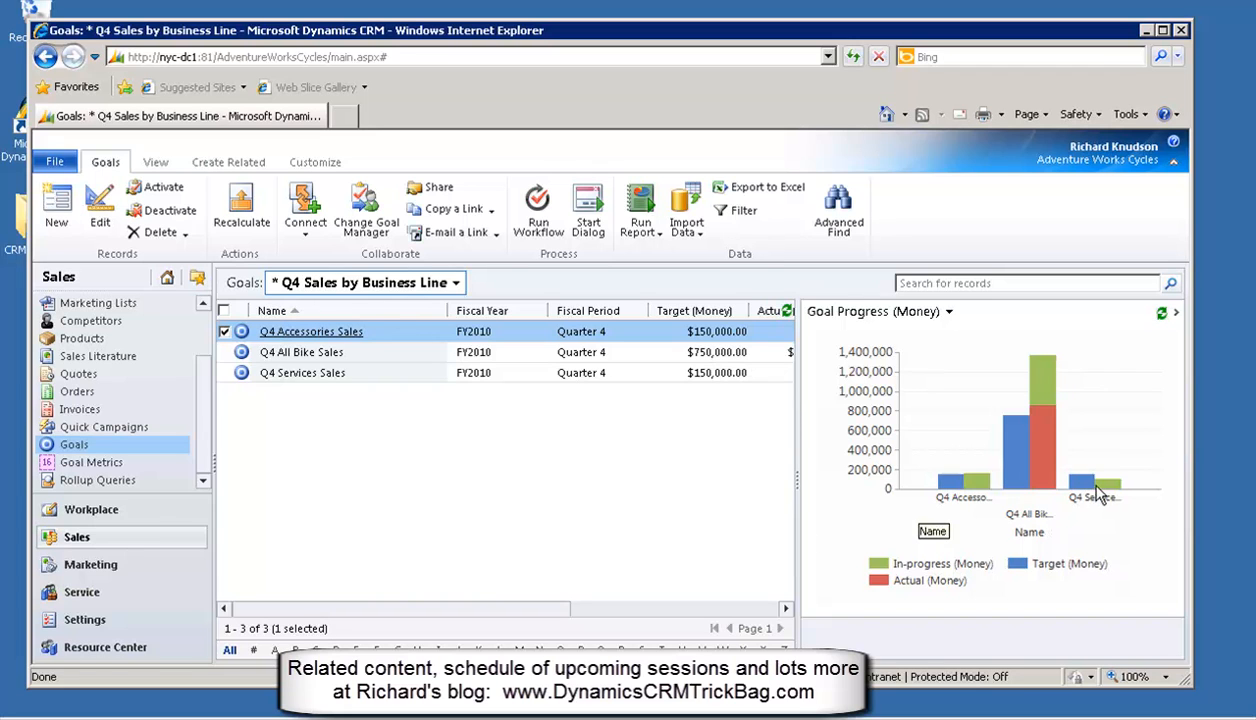
{"action": "mouse_move", "coordinate": [1014, 462]}
{"action": "mouse_move", "coordinate": [1051, 435]}
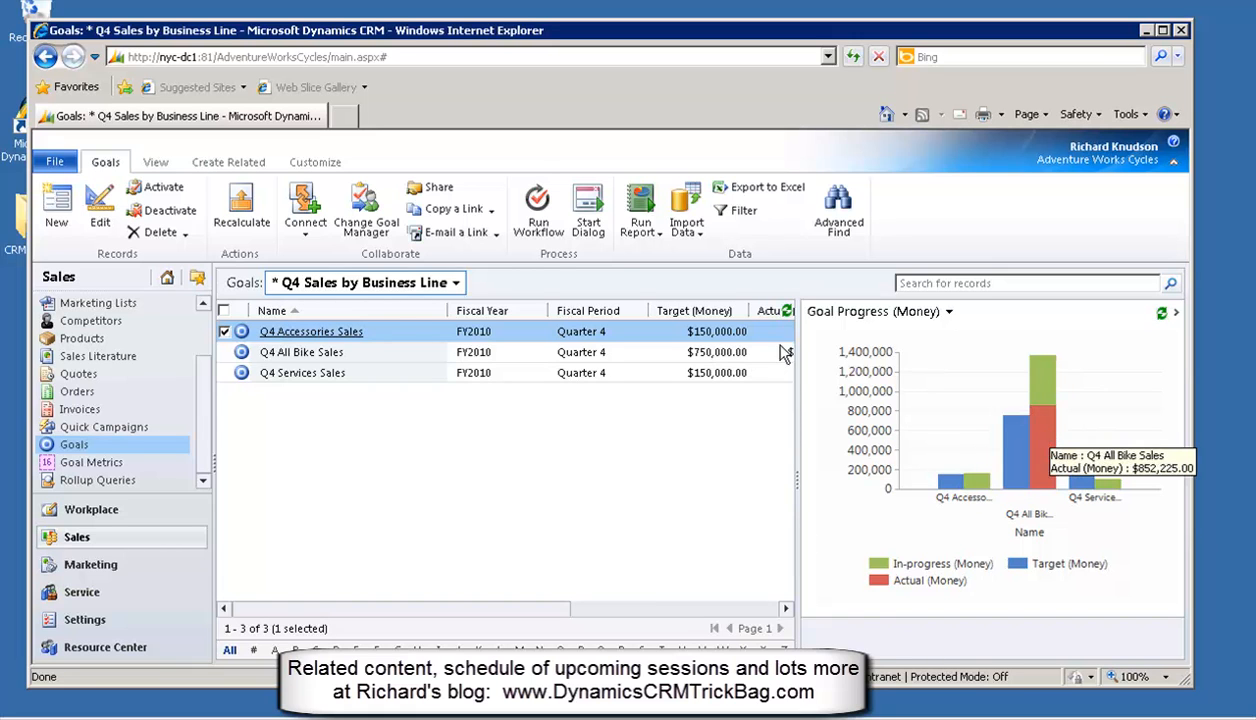
Switch the goals list back to the Active Goals view
{"action": "left_click", "coordinate": [459, 286]}
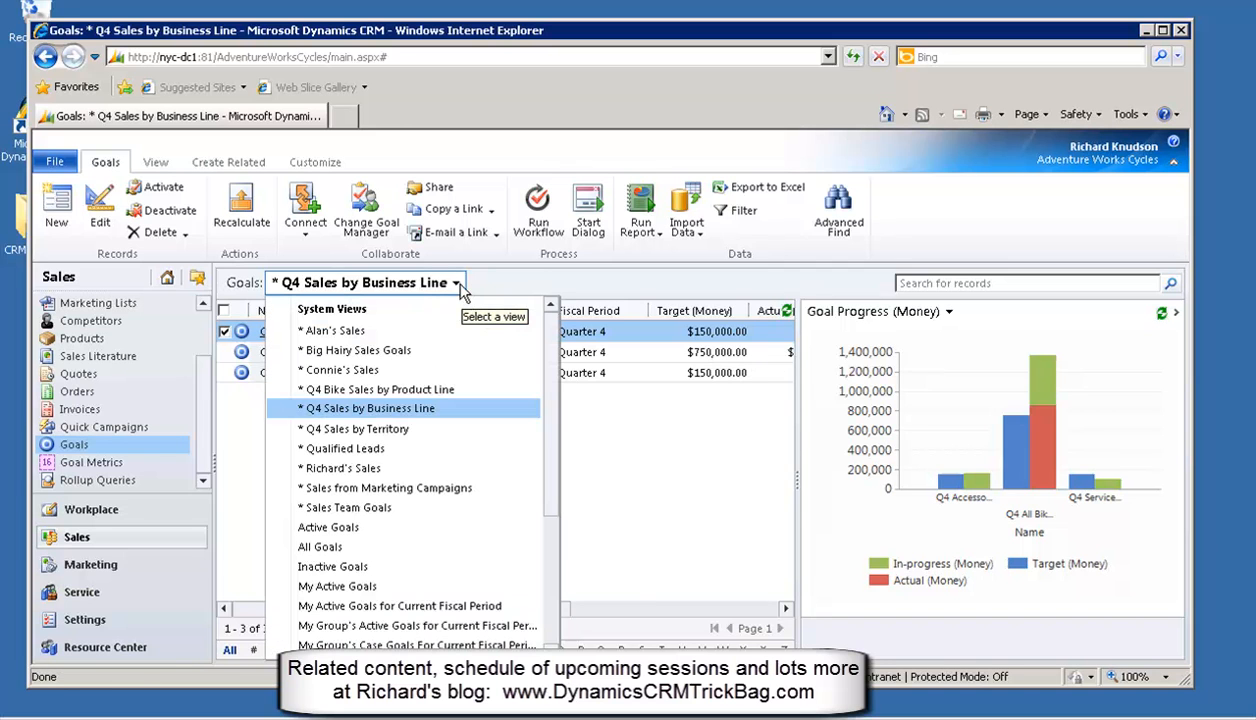
{"action": "left_click", "coordinate": [374, 528]}
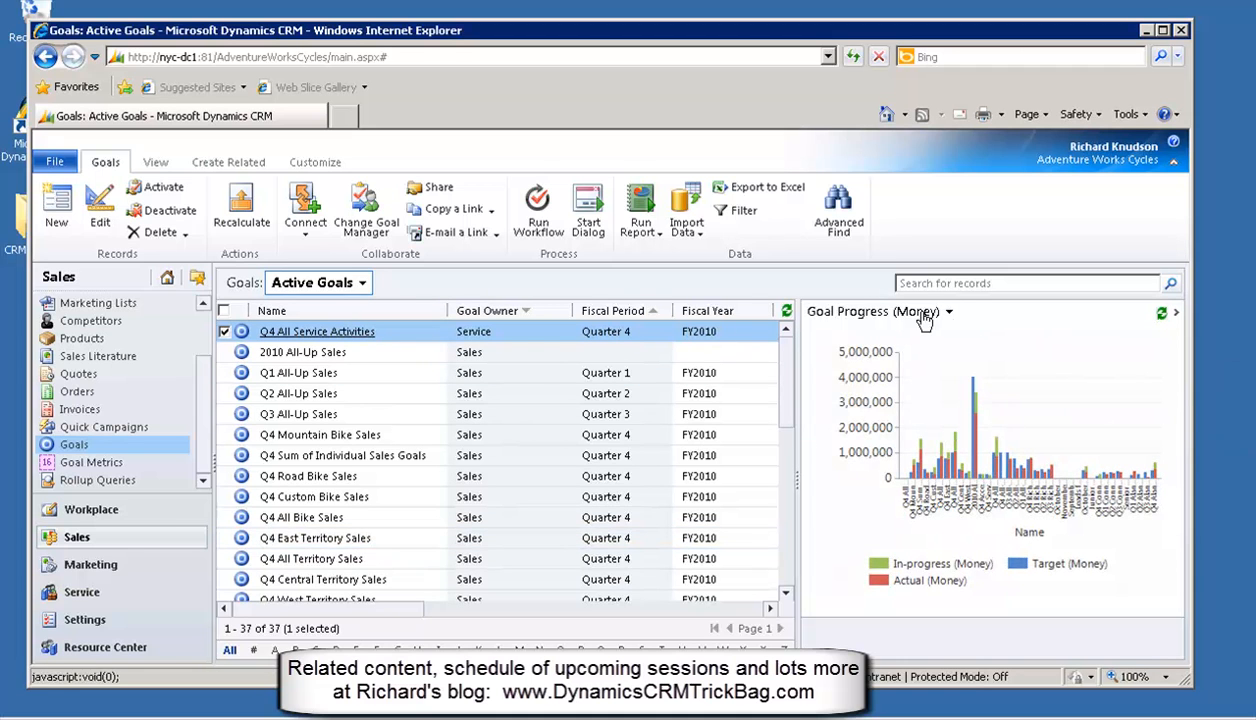
{"action": "left_click", "coordinate": [363, 285]}
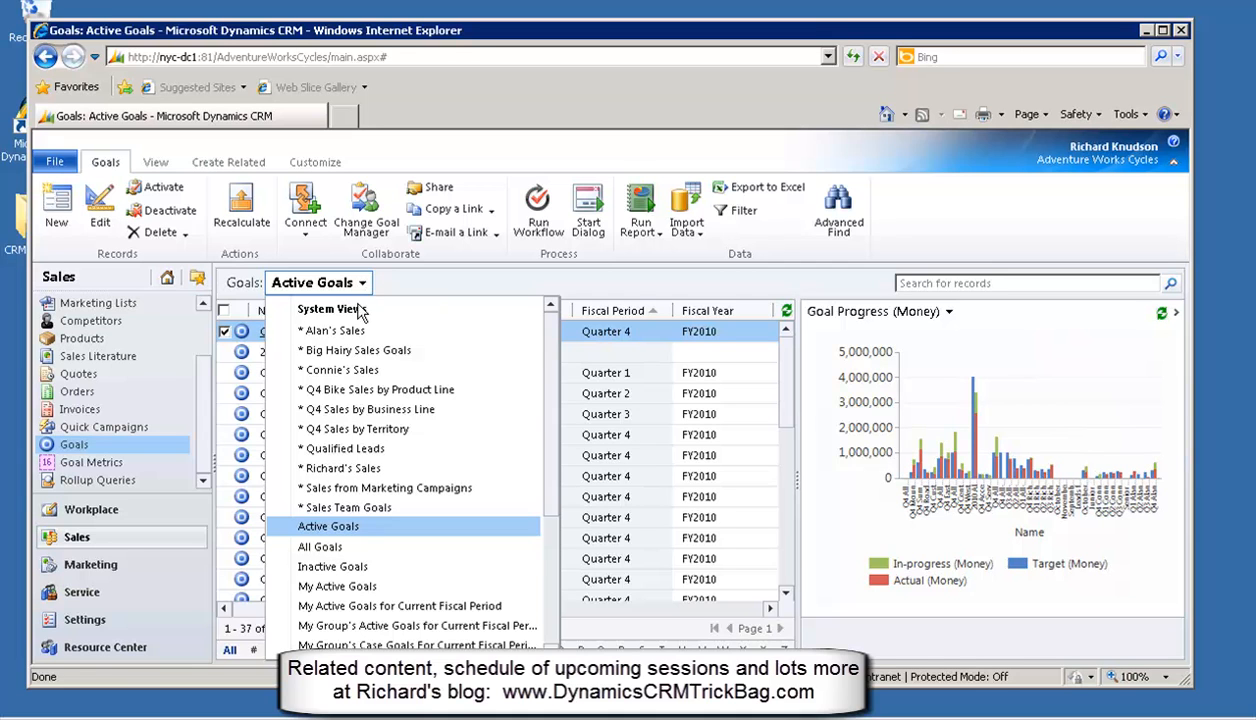
{"action": "left_click", "coordinate": [434, 272]}
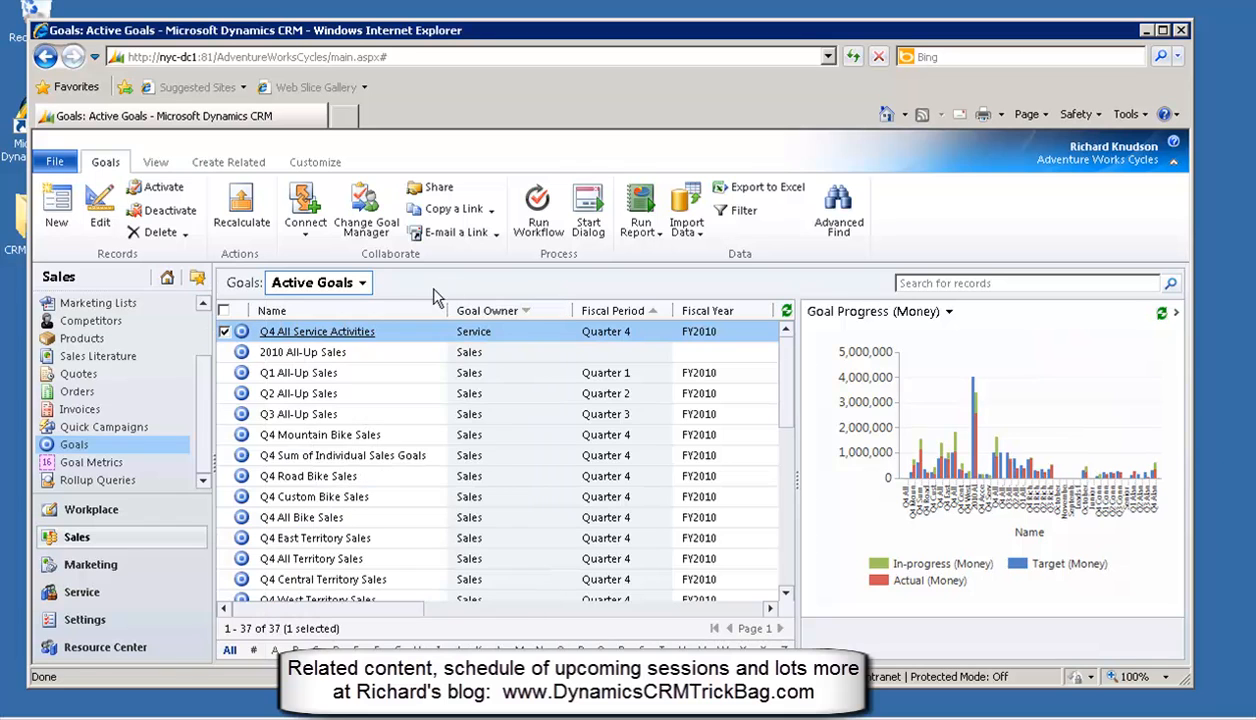
Open a blank form for a new goal record
{"action": "left_click", "coordinate": [183, 450]}
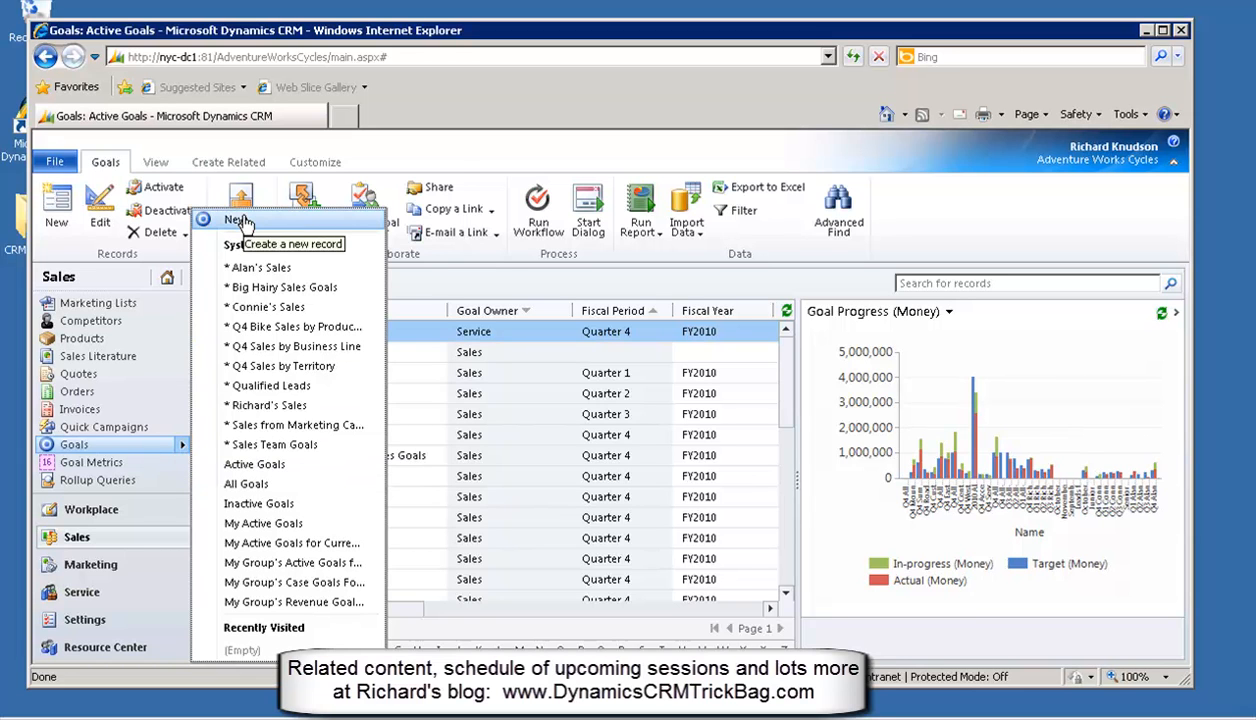
{"action": "left_click", "coordinate": [470, 173]}
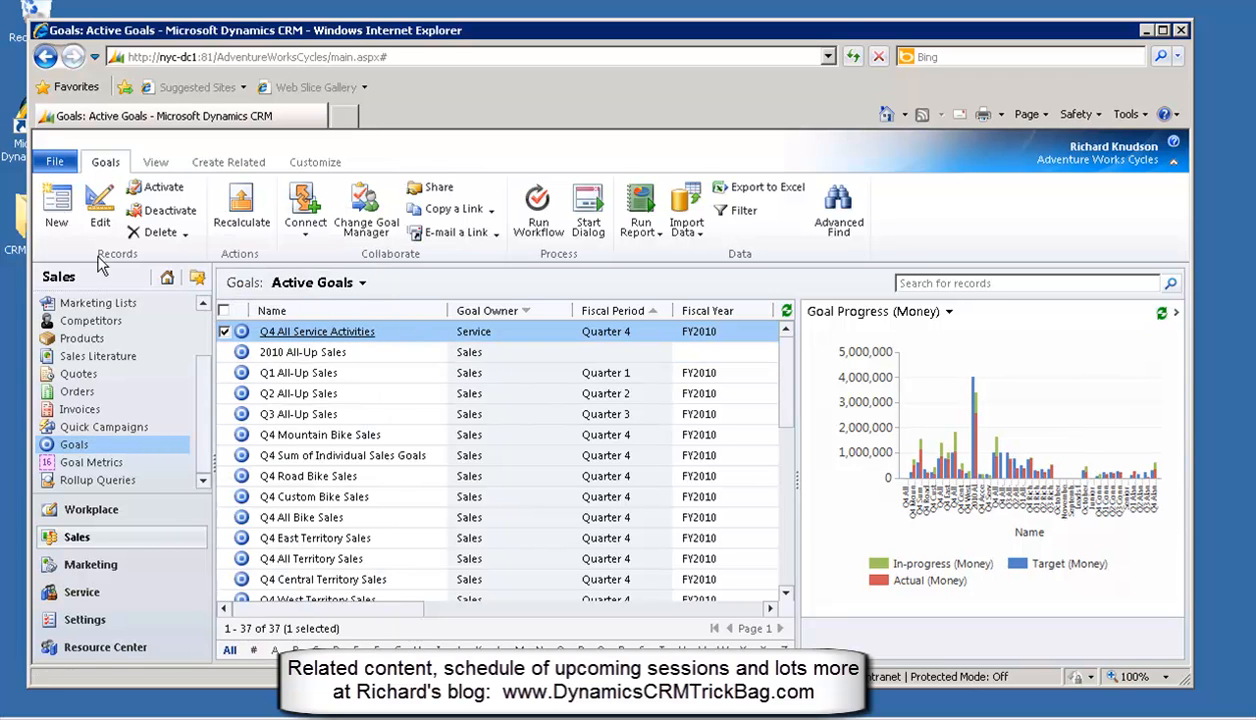
{"action": "left_click", "coordinate": [57, 203]}
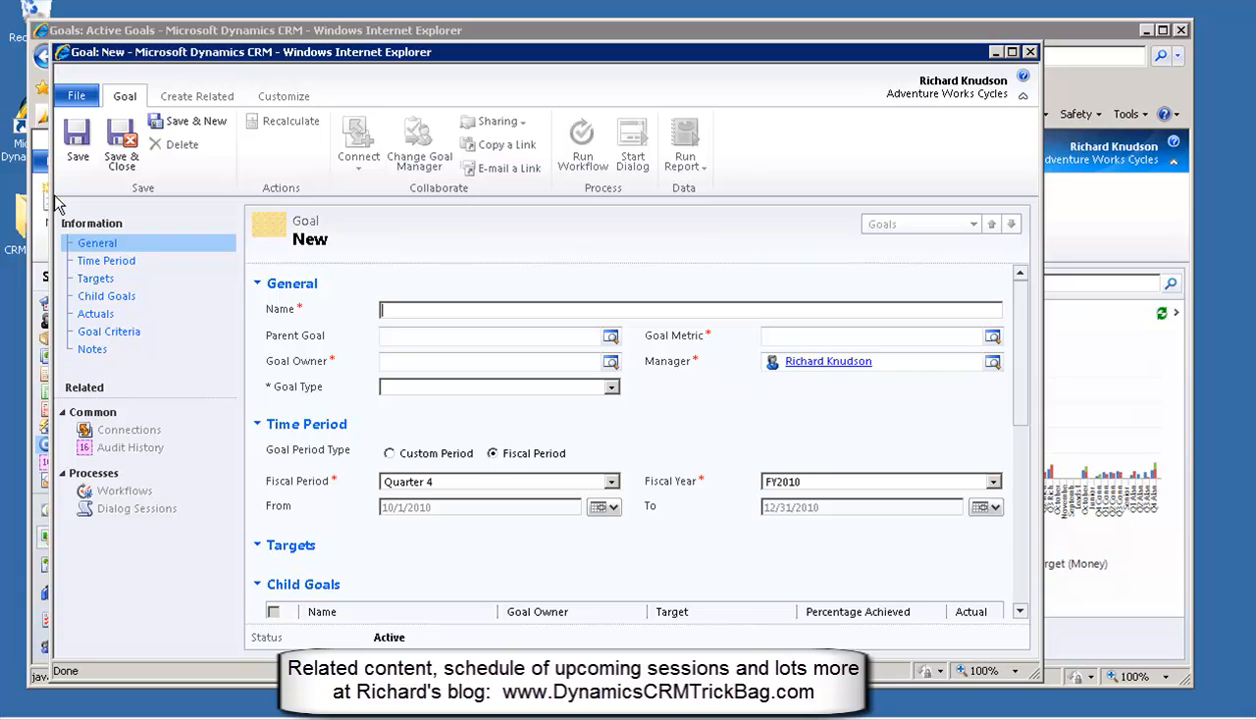
Name the goal as the salesperson's Q4 sales, using their first name, and assign that salesperson as the goal owner
{"action": "type", "text": "Q4 Ben Sales"}
{"action": "left_click", "coordinate": [427, 361]}
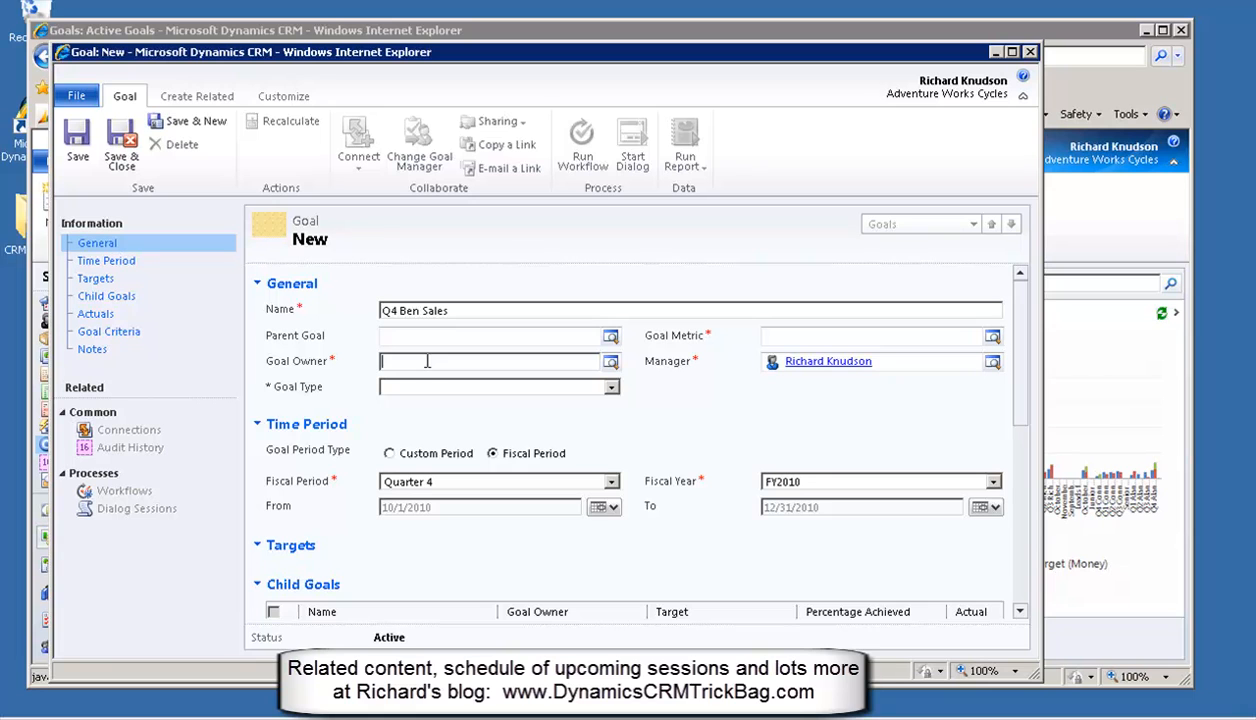
{"action": "left_click", "coordinate": [438, 336]}
{"action": "left_click", "coordinate": [431, 362]}
{"action": "type", "text": "ben"}
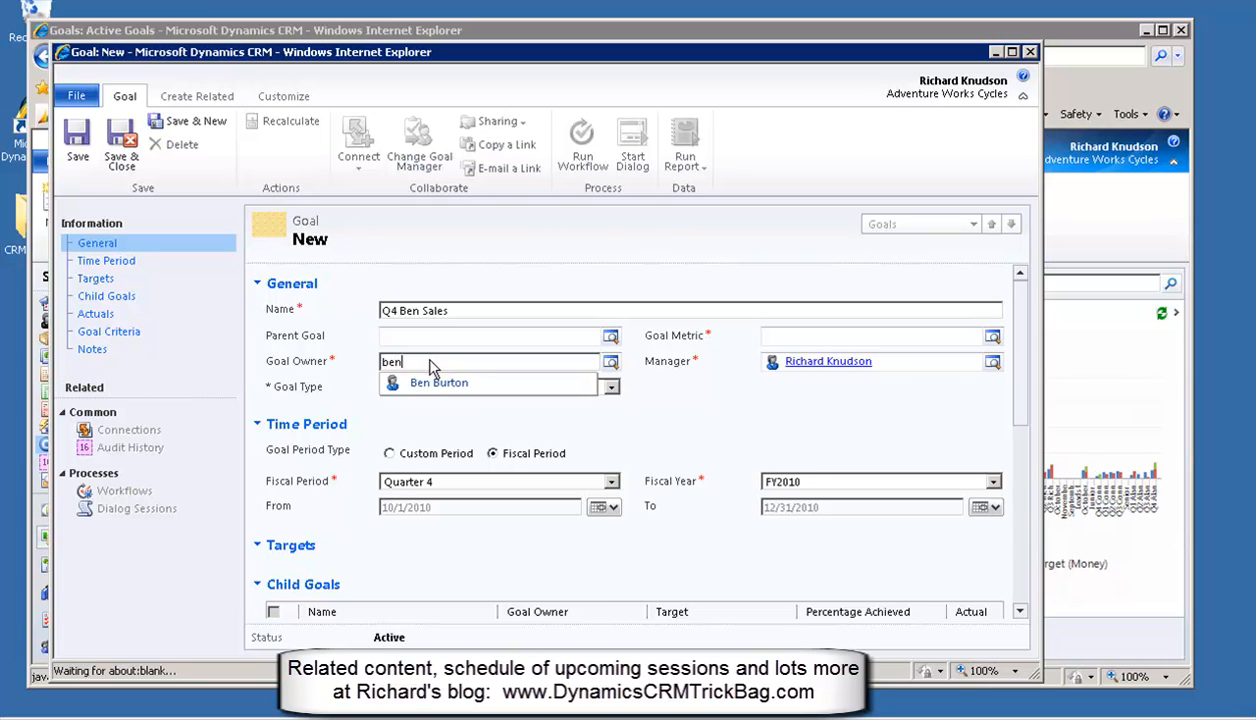
{"action": "key", "text": "Down"}
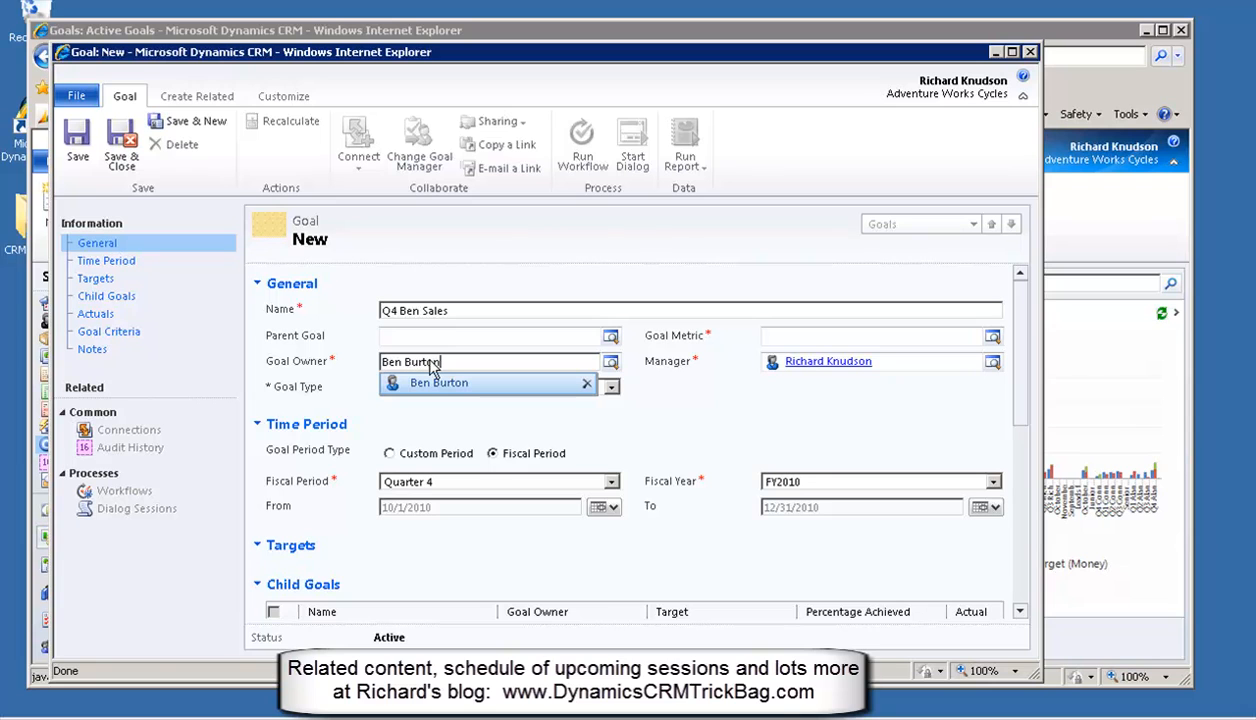
{"action": "key", "text": "Tab"}
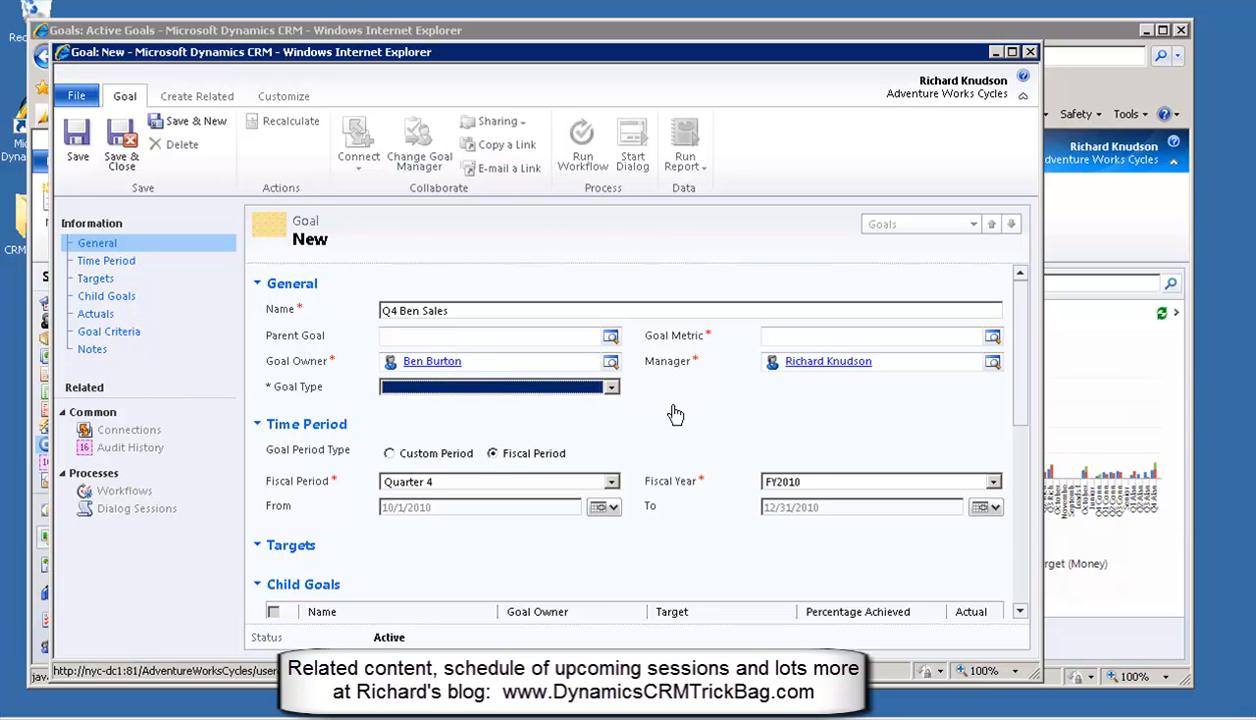
Set the goal type to Individual Sales Goal and the goal metric to Sales
{"action": "left_click", "coordinate": [611, 388]}
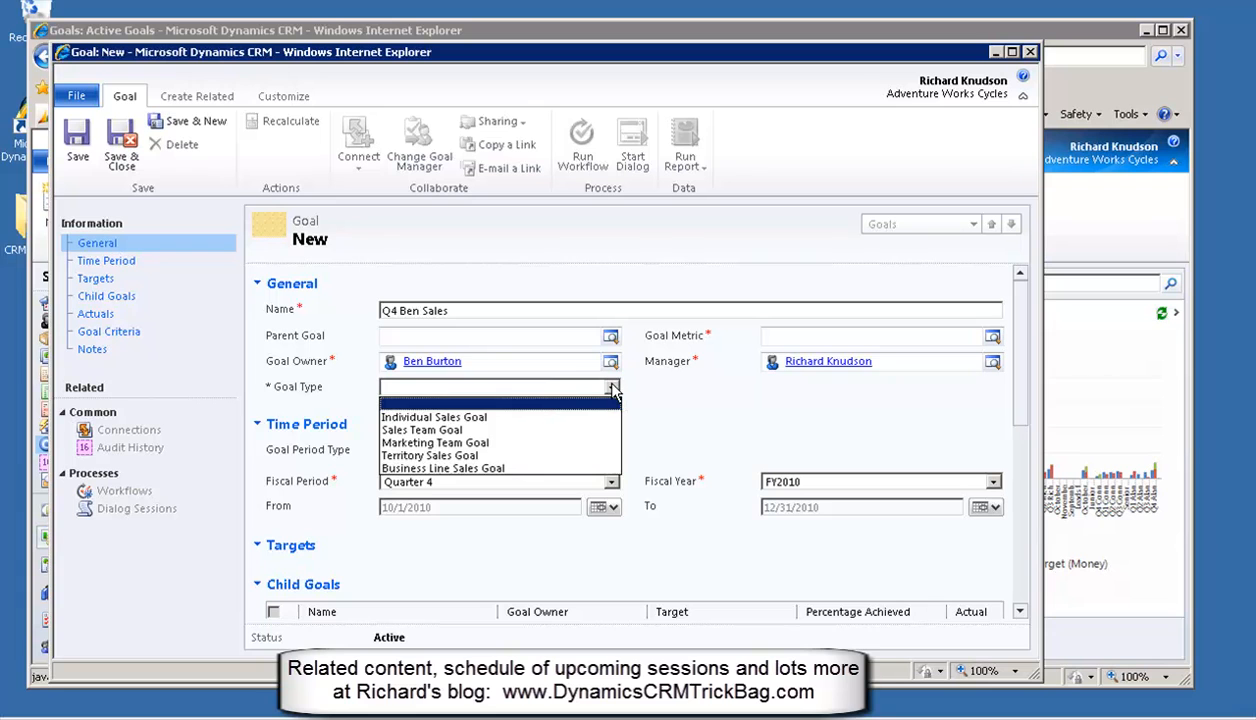
{"action": "left_click", "coordinate": [502, 428]}
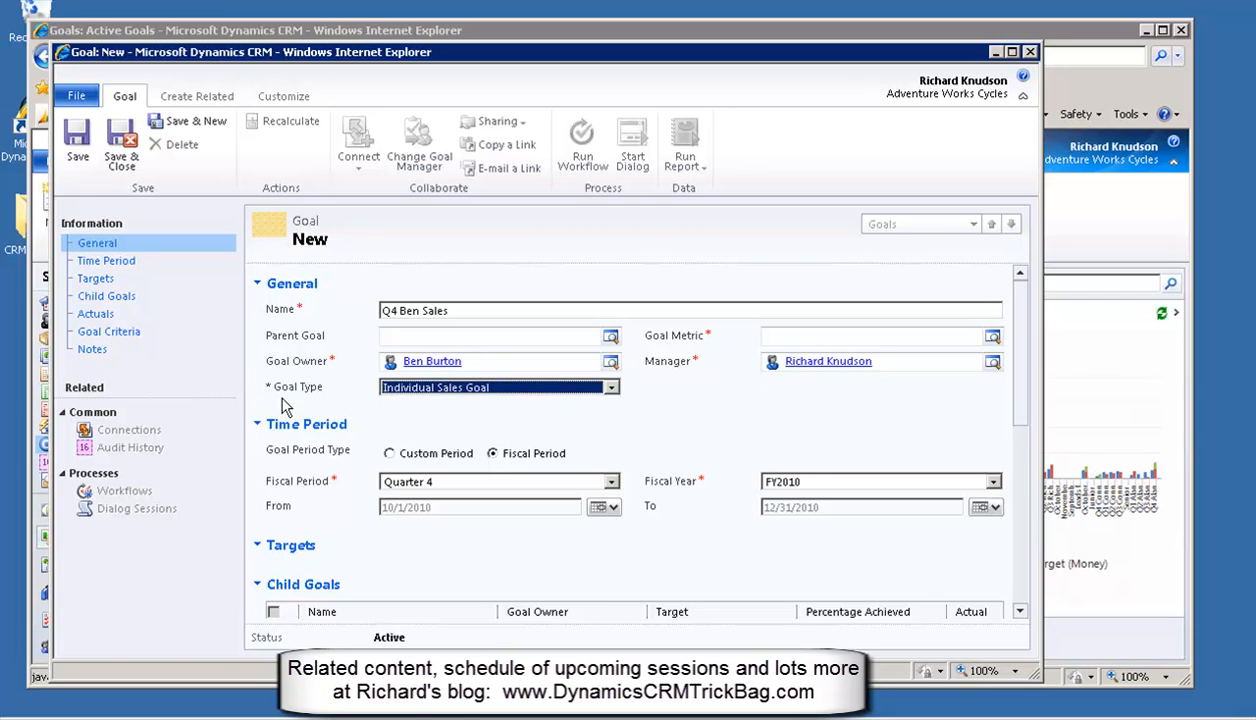
{"action": "key", "text": "Tab"}
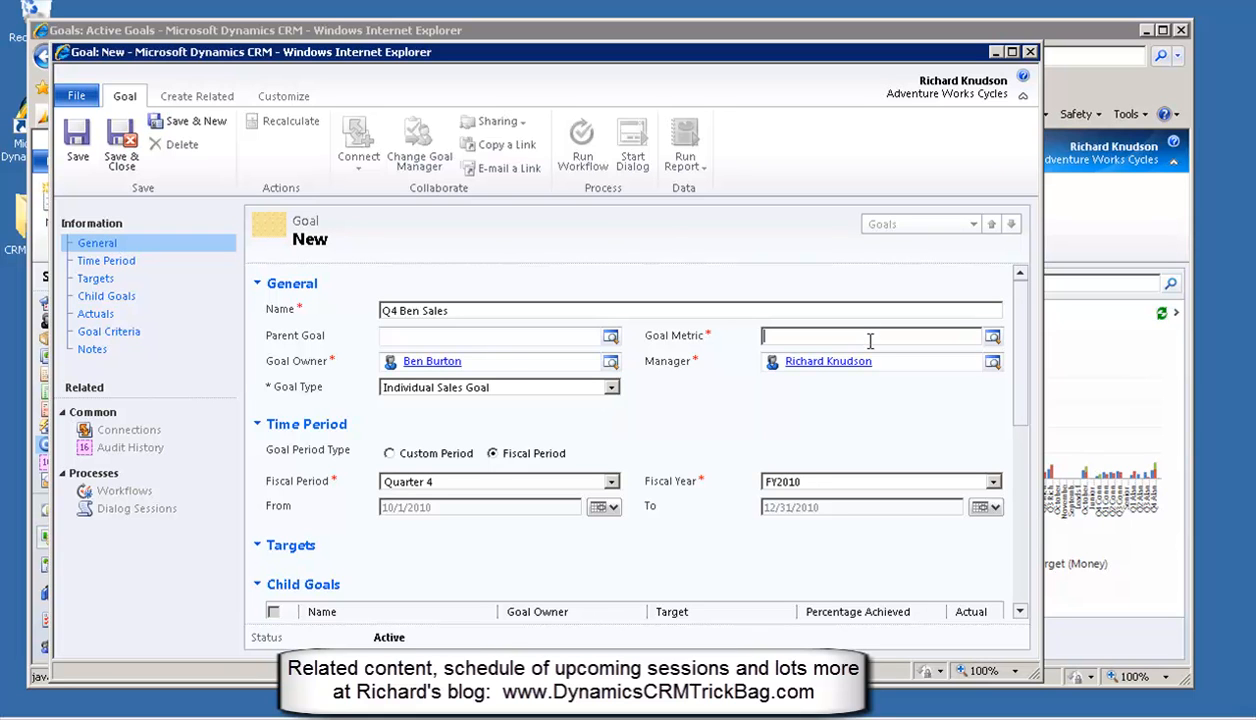
{"action": "left_click", "coordinate": [993, 338]}
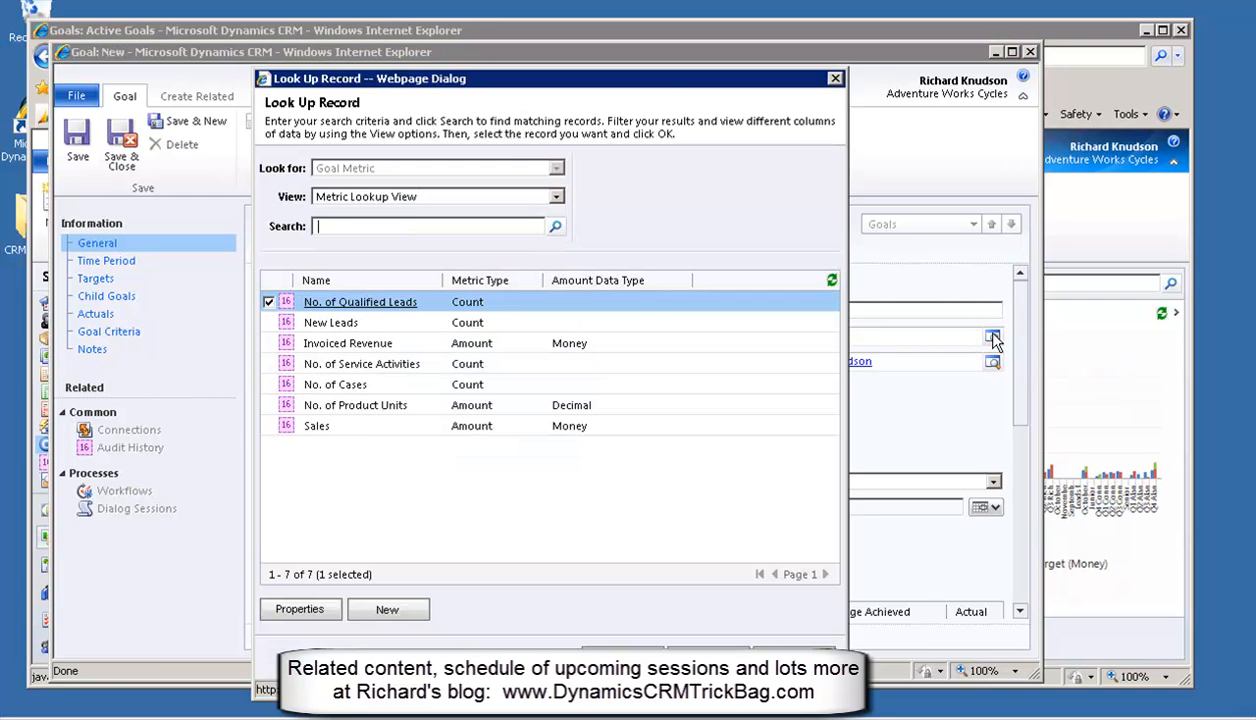
{"action": "left_click", "coordinate": [357, 427]}
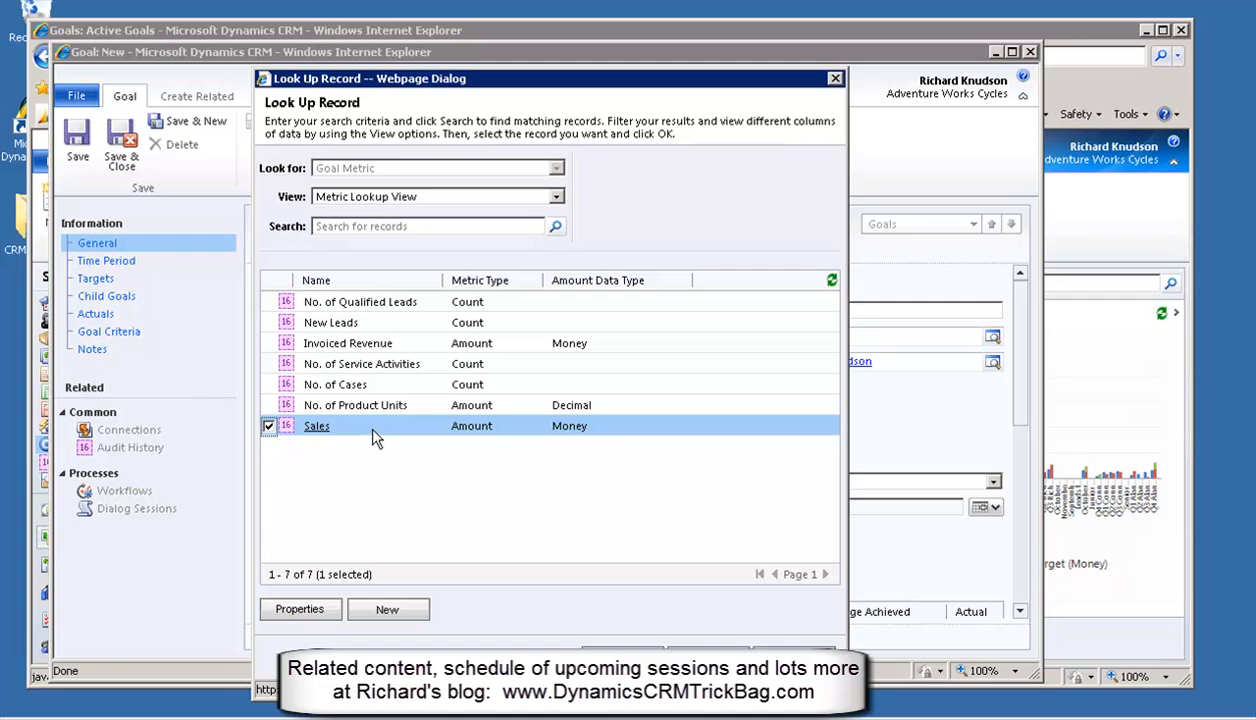
{"action": "double_click", "coordinate": [374, 427]}
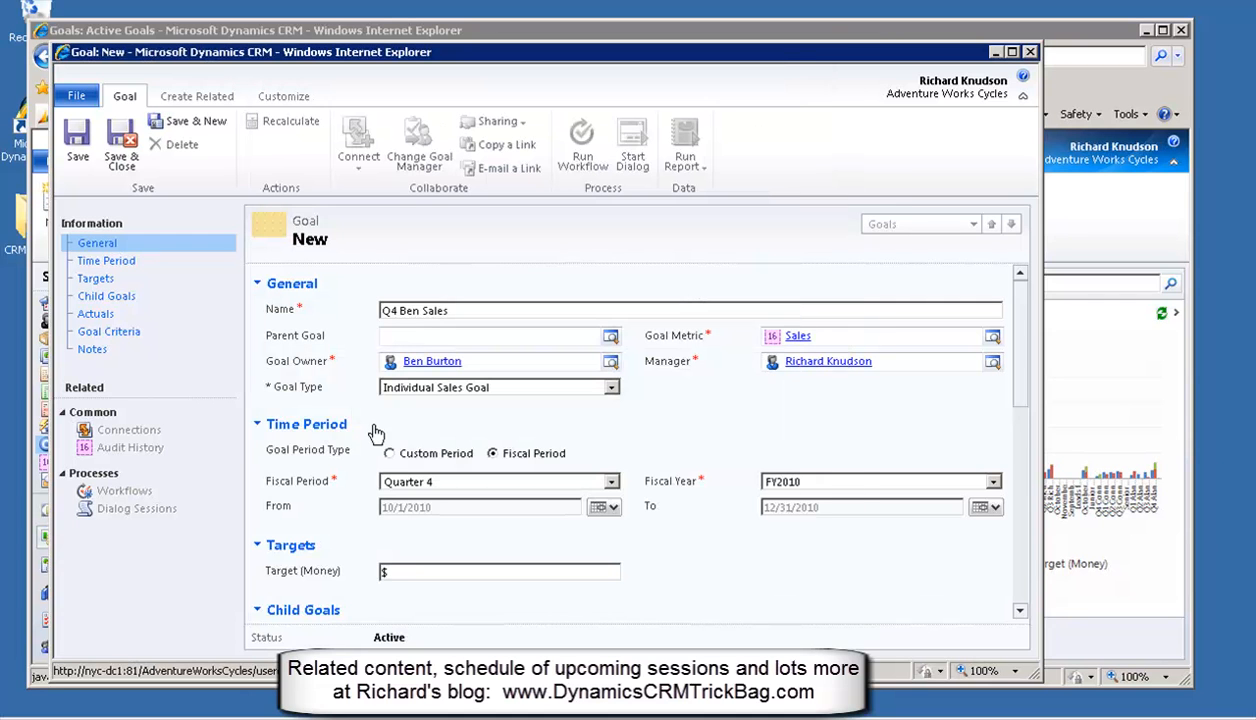
Switch the goal period type to Custom Period and back to Fiscal Period
{"action": "left_click", "coordinate": [923, 340]}
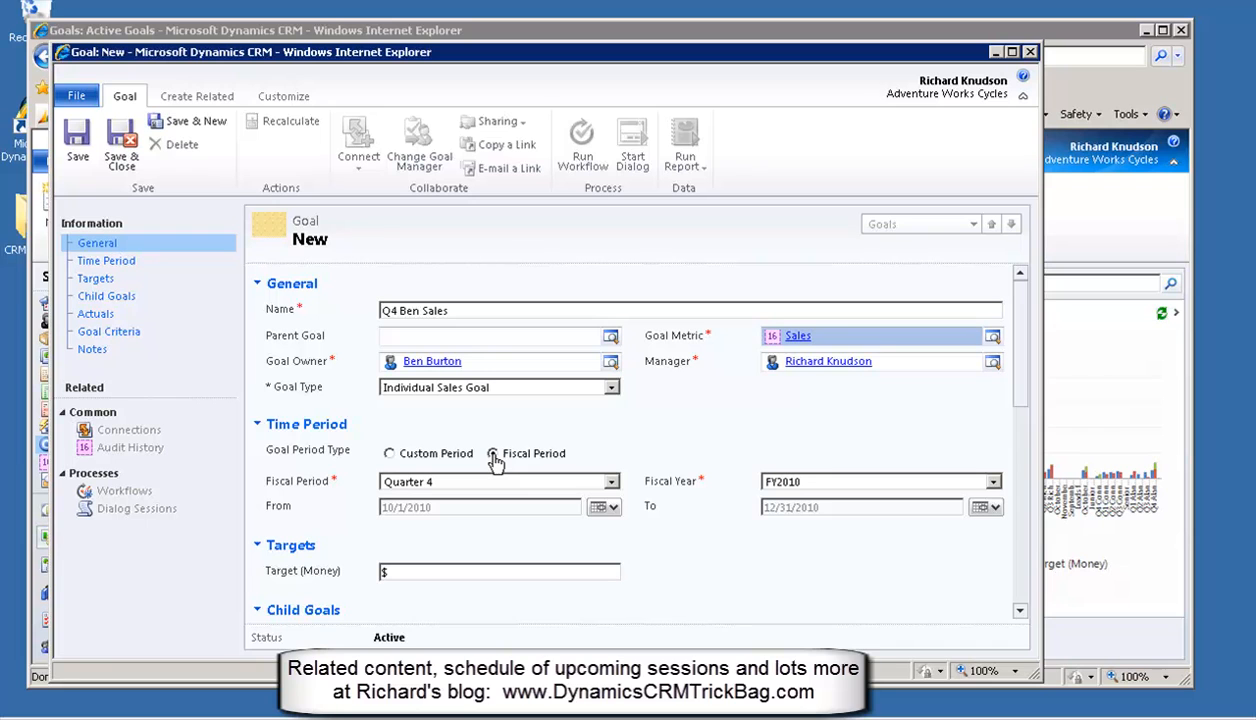
{"action": "left_click", "coordinate": [388, 455]}
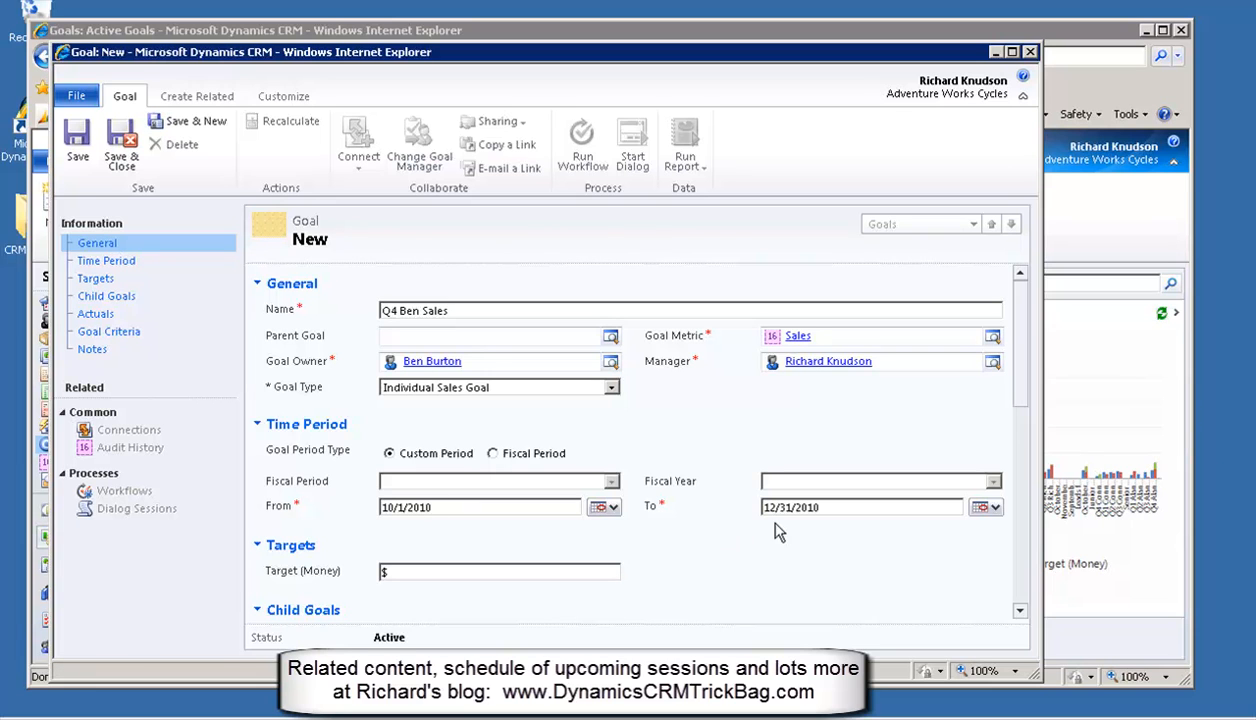
{"action": "left_click", "coordinate": [492, 454]}
Set the goal's money target to $100,000
{"action": "left_click", "coordinate": [550, 575]}
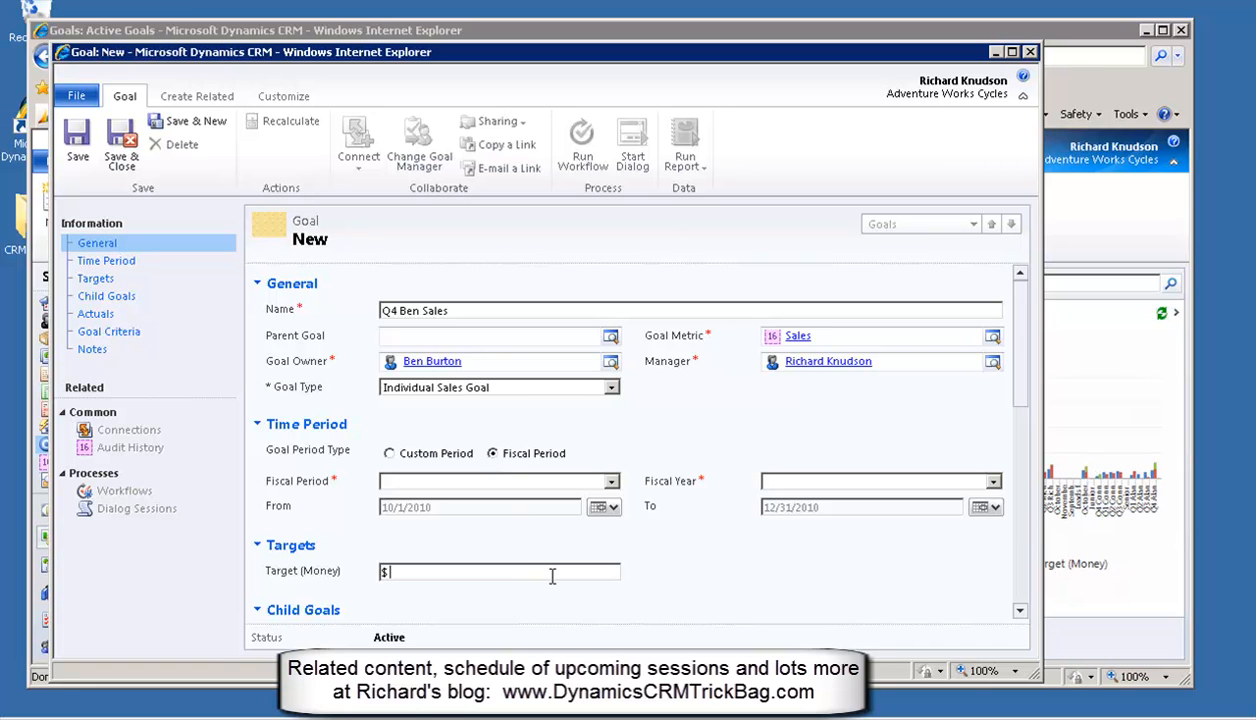
{"action": "type", "text": "1000000"}
{"action": "key", "text": "Tab"}
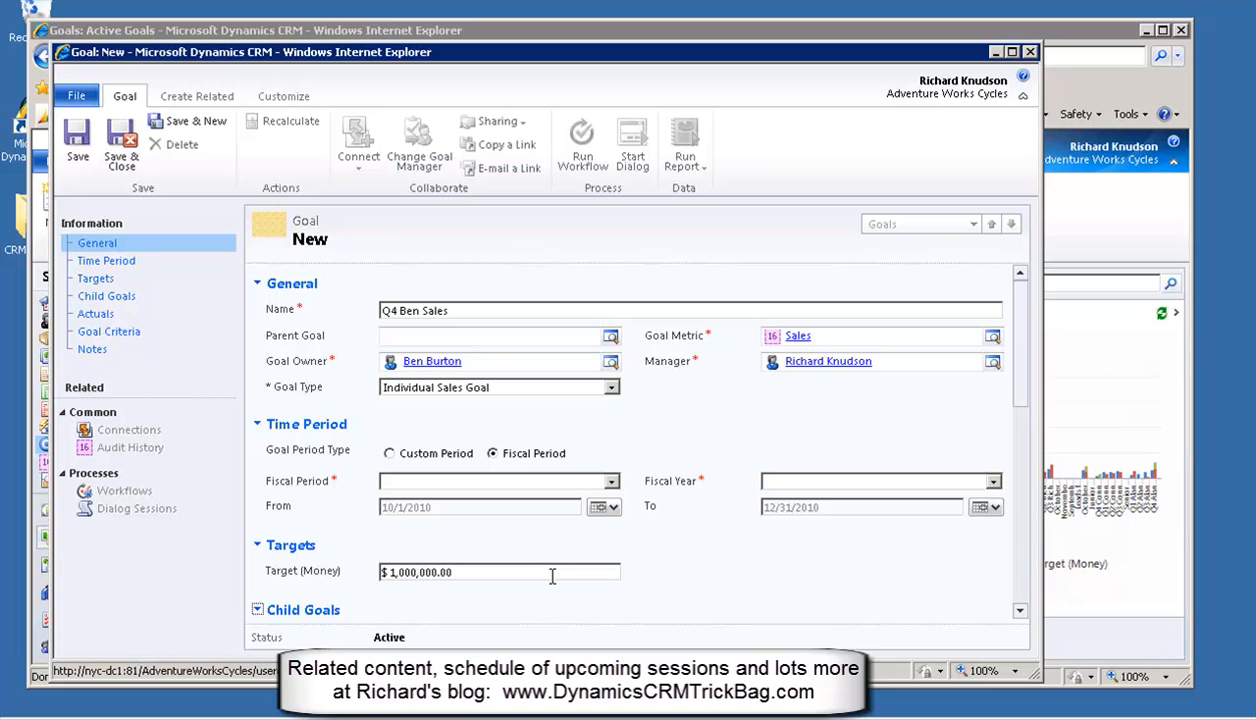
{"action": "left_click", "coordinate": [552, 576]}
{"action": "key", "text": "BackSpace"}
{"action": "key", "text": "BackSpace"}
{"action": "key", "text": "BackSpace"}
{"action": "key", "text": "BackSpace"}
{"action": "key", "text": "BackSpace"}
{"action": "type", "text": "0"}
{"action": "key", "text": "Tab"}
{"action": "left_click", "coordinate": [552, 576]}
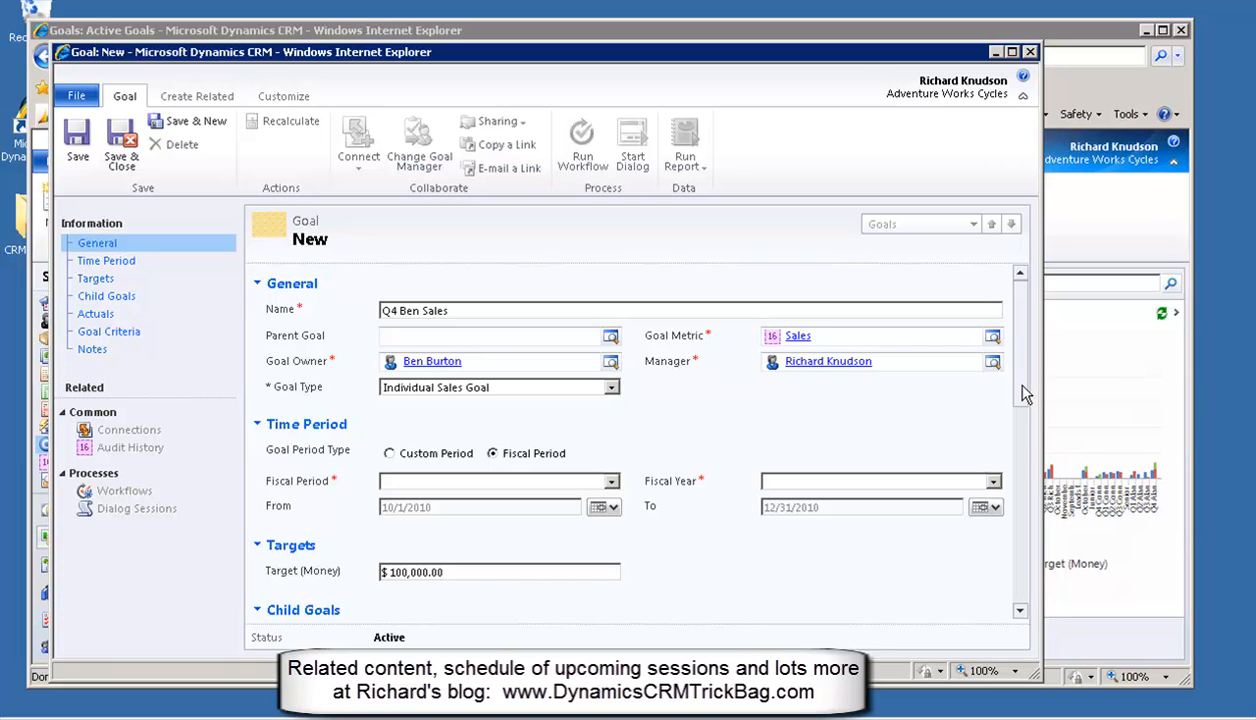
Review the form's Child Goals, Actuals and Goal Criteria sections and try to save the goal
{"action": "left_click_drag", "start_coordinate": [1022, 386], "coordinate": [1022, 397]}
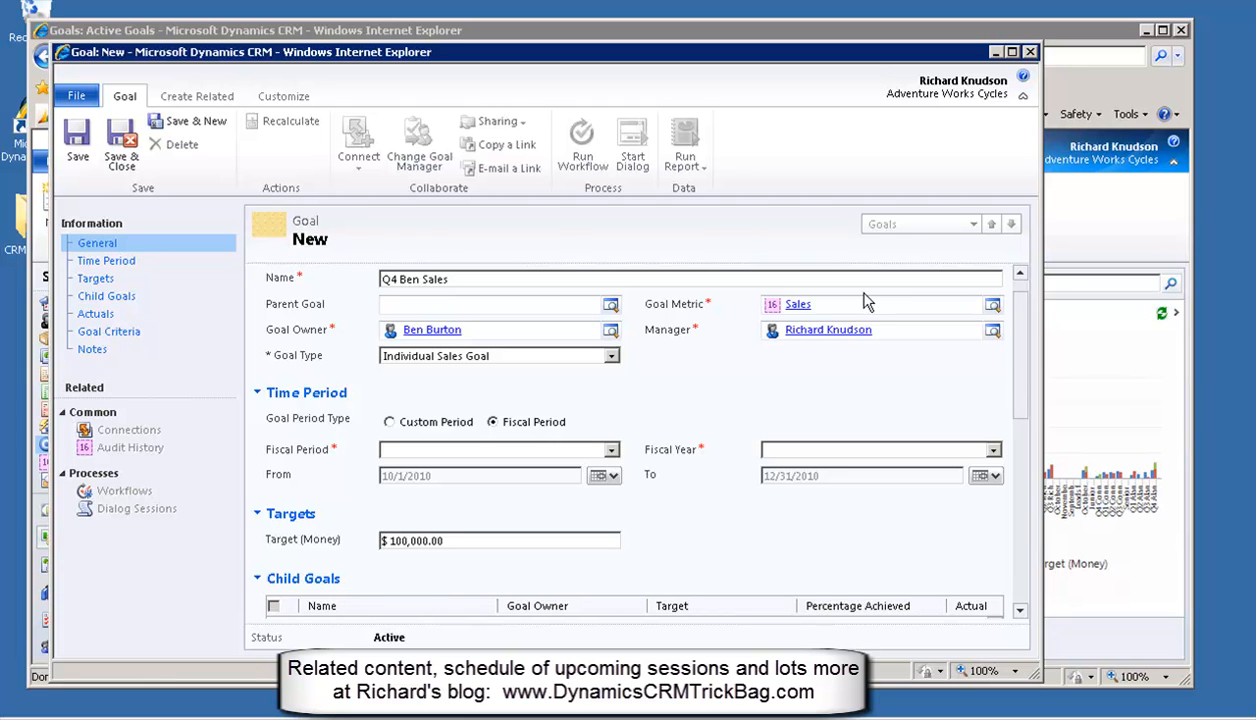
{"action": "left_click_drag", "start_coordinate": [1018, 372], "coordinate": [1018, 520]}
{"action": "left_click_drag", "start_coordinate": [1024, 549], "coordinate": [1025, 573]}
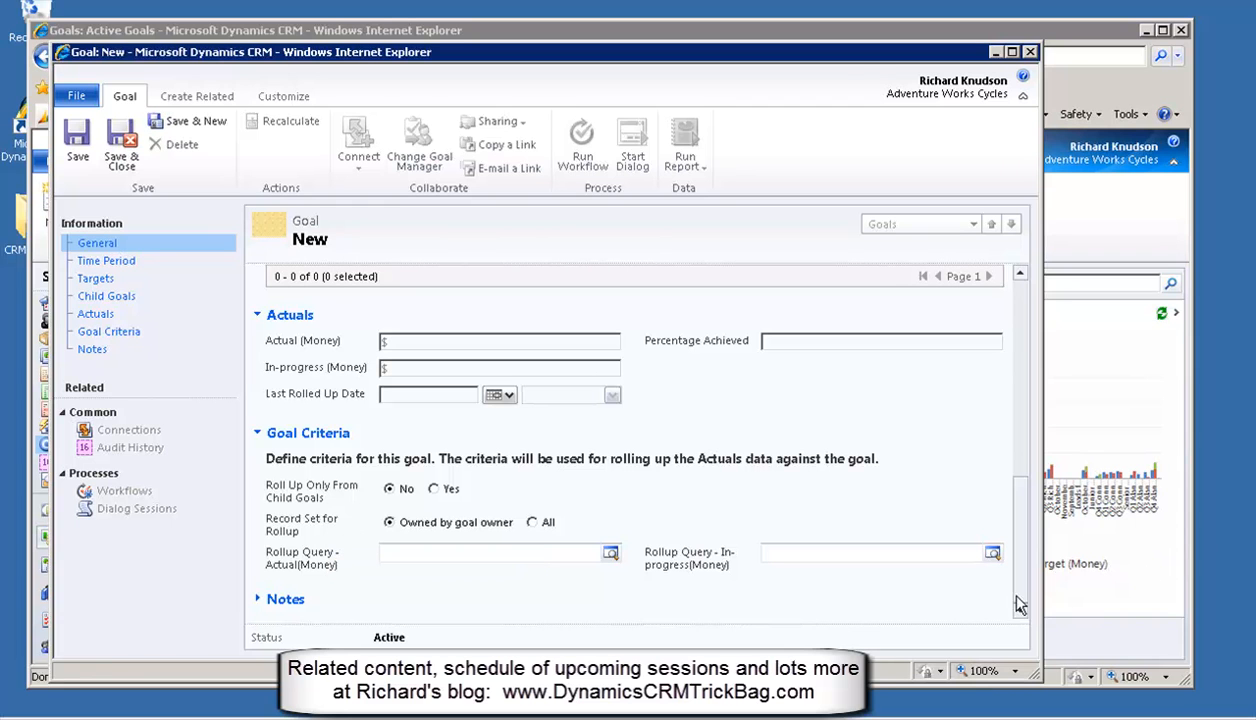
{"action": "left_click_drag", "start_coordinate": [1022, 604], "coordinate": [989, 326]}
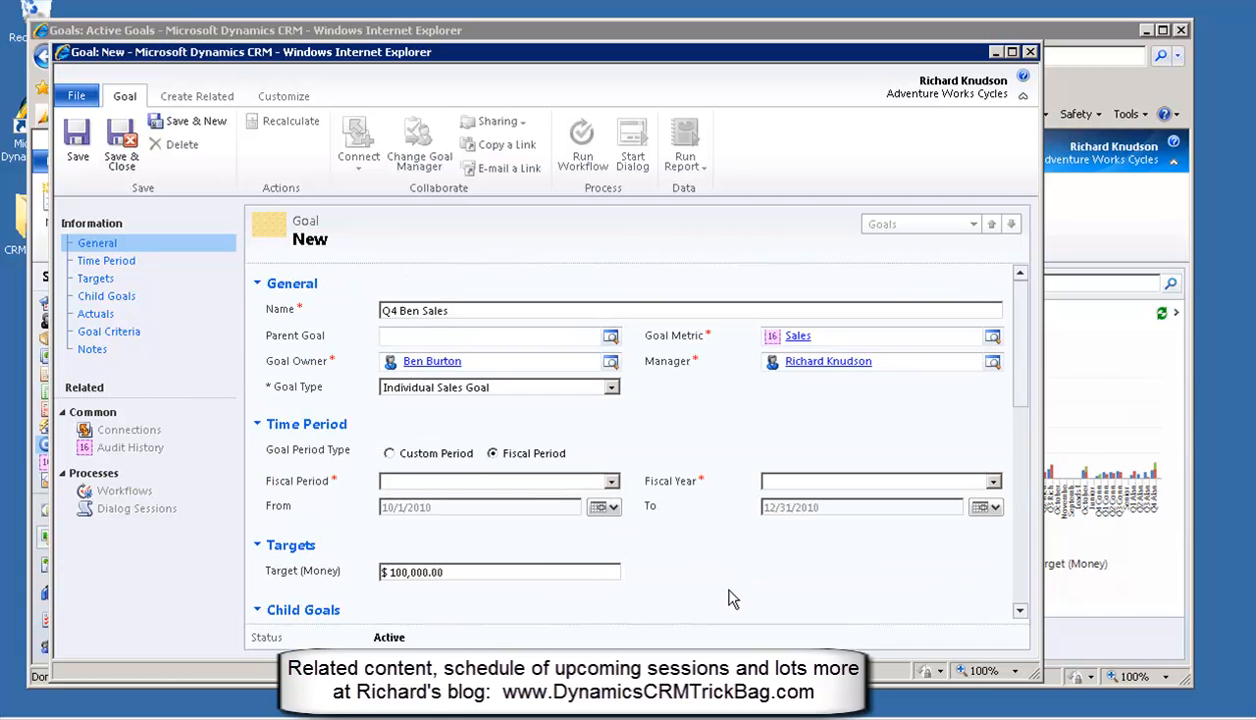
{"action": "left_click", "coordinate": [72, 140]}
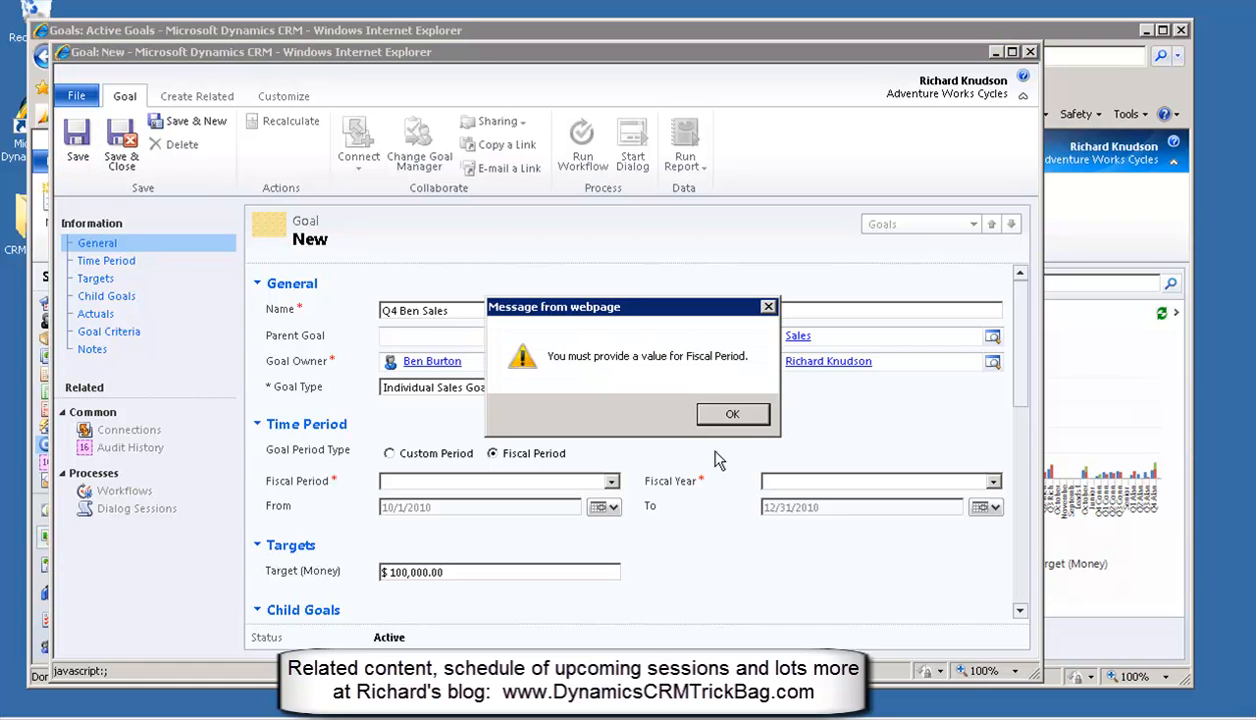
{"action": "left_click", "coordinate": [731, 413]}
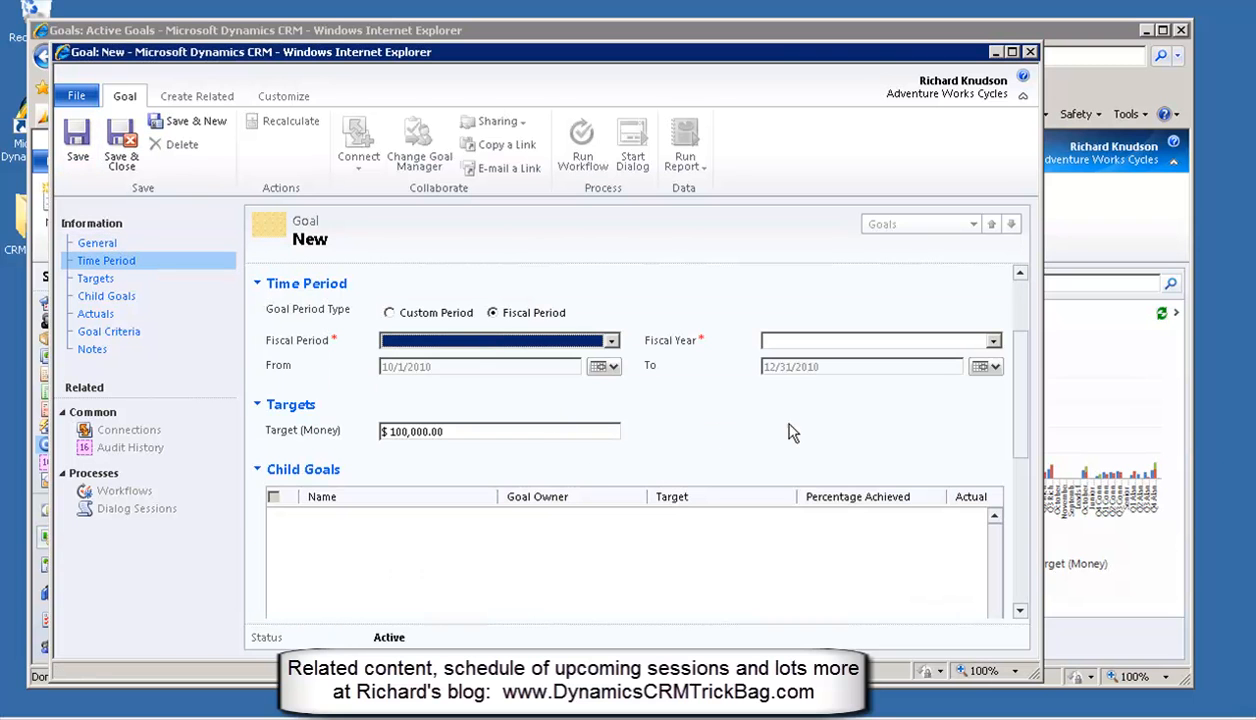
Set the fiscal period to Quarter 4 and the fiscal year to FY2010, and save and close the goal
{"action": "left_click_drag", "start_coordinate": [1016, 425], "coordinate": [1022, 368]}
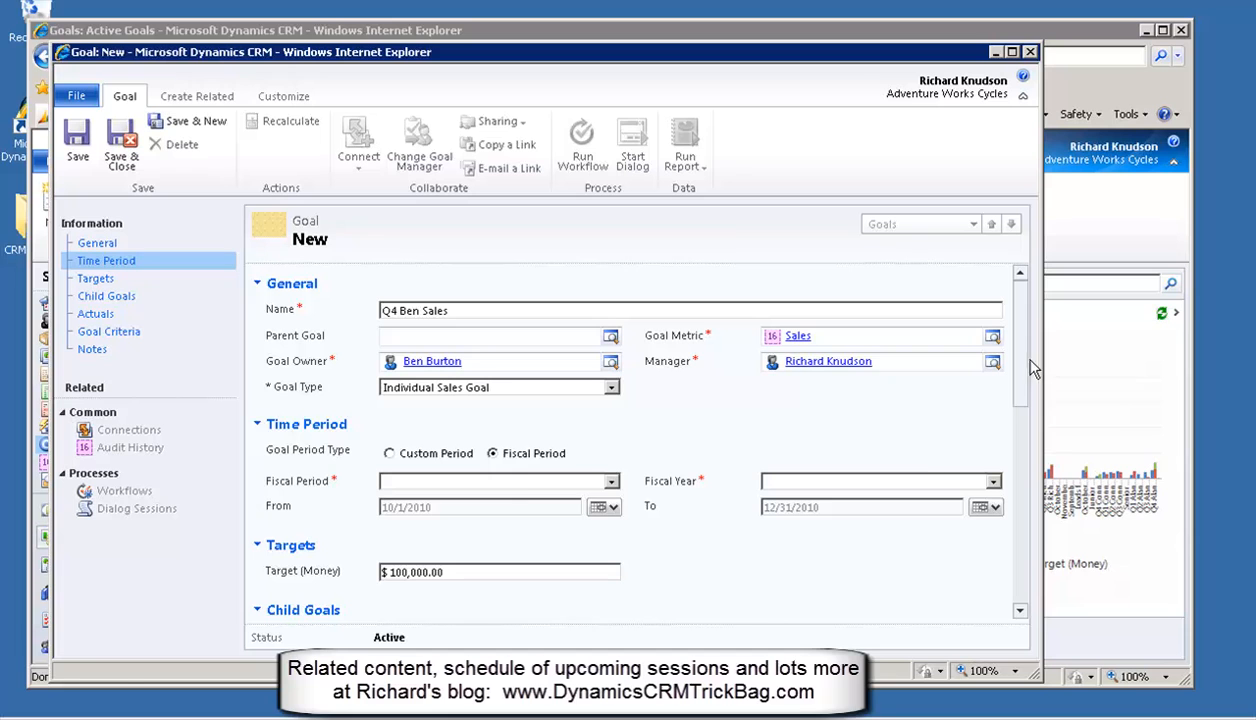
{"action": "left_click", "coordinate": [530, 482]}
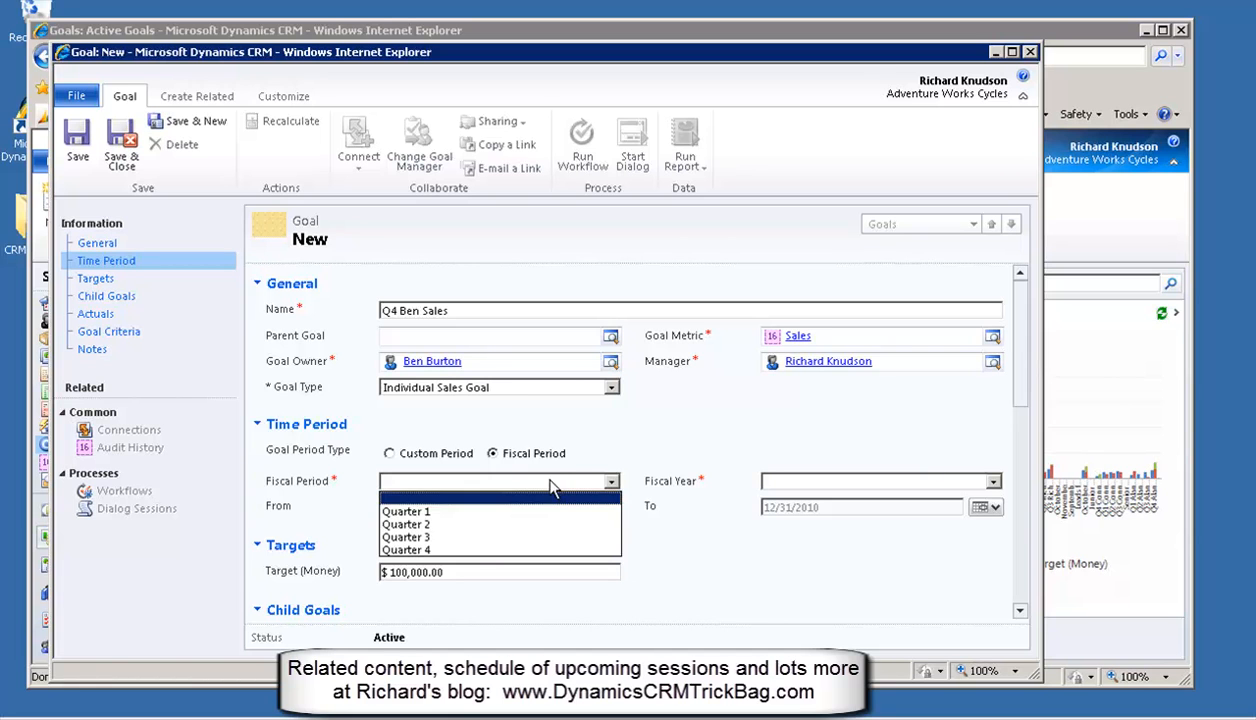
{"action": "left_click", "coordinate": [477, 550]}
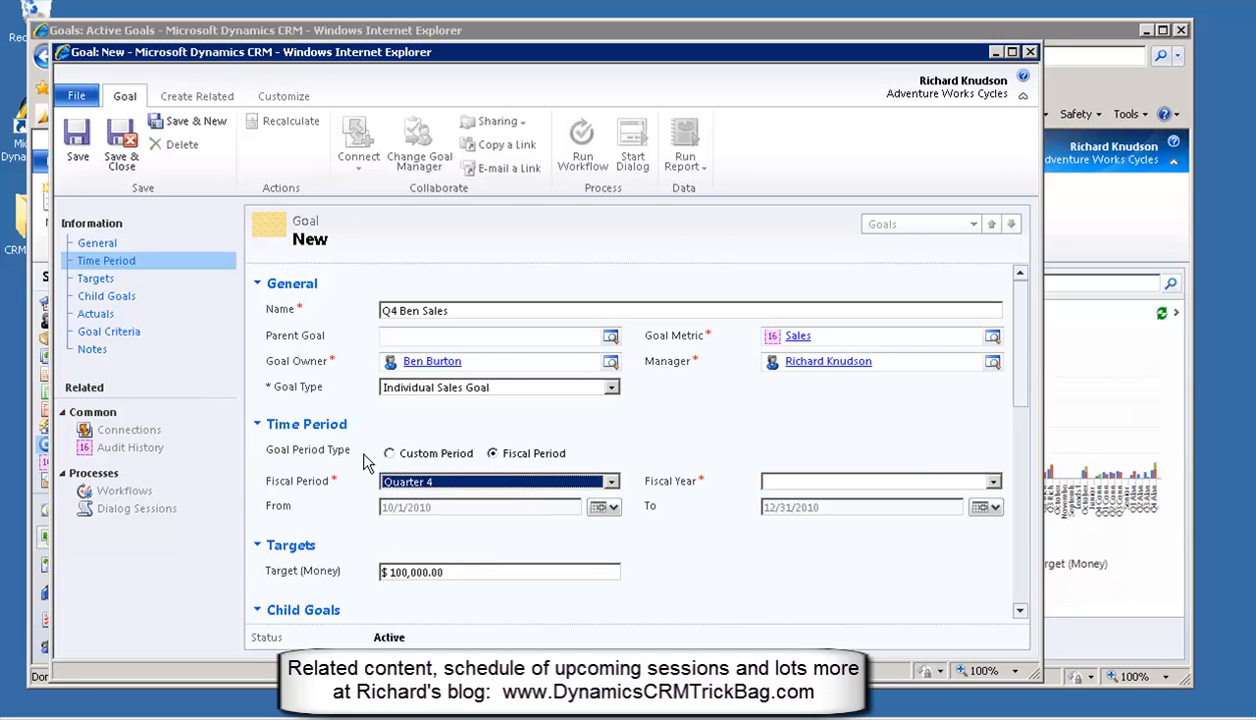
{"action": "left_click", "coordinate": [808, 481]}
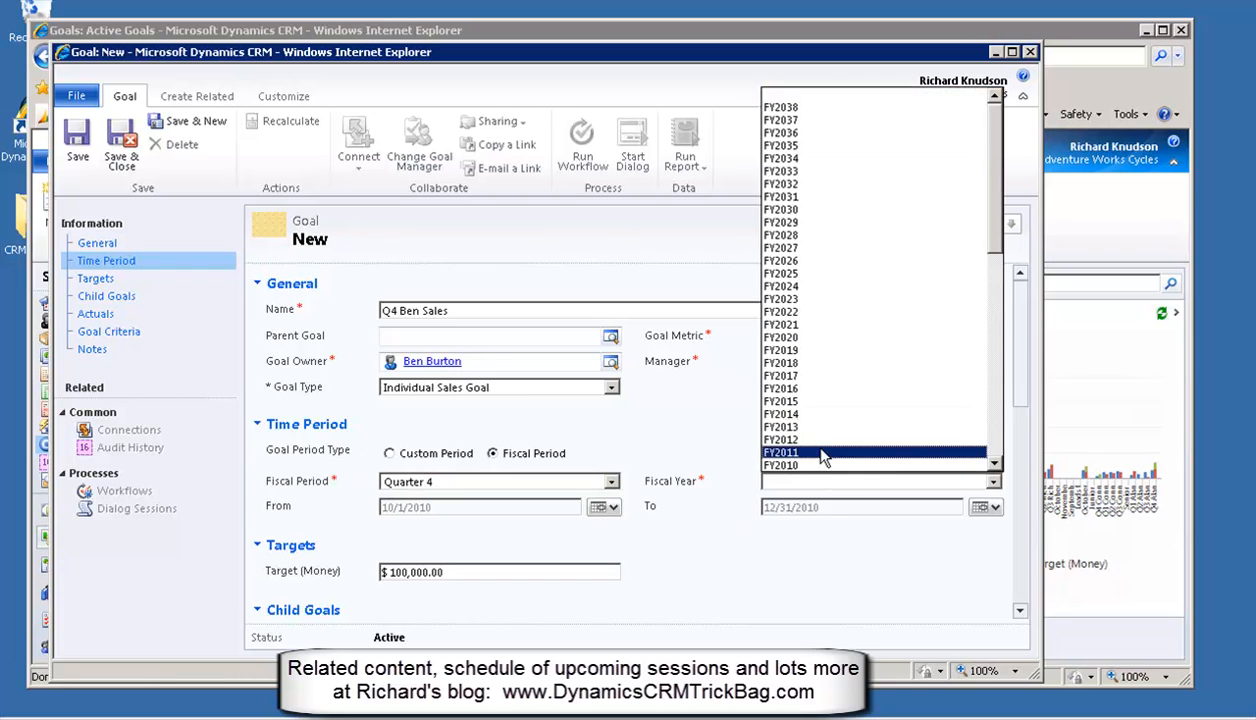
{"action": "left_click", "coordinate": [818, 465]}
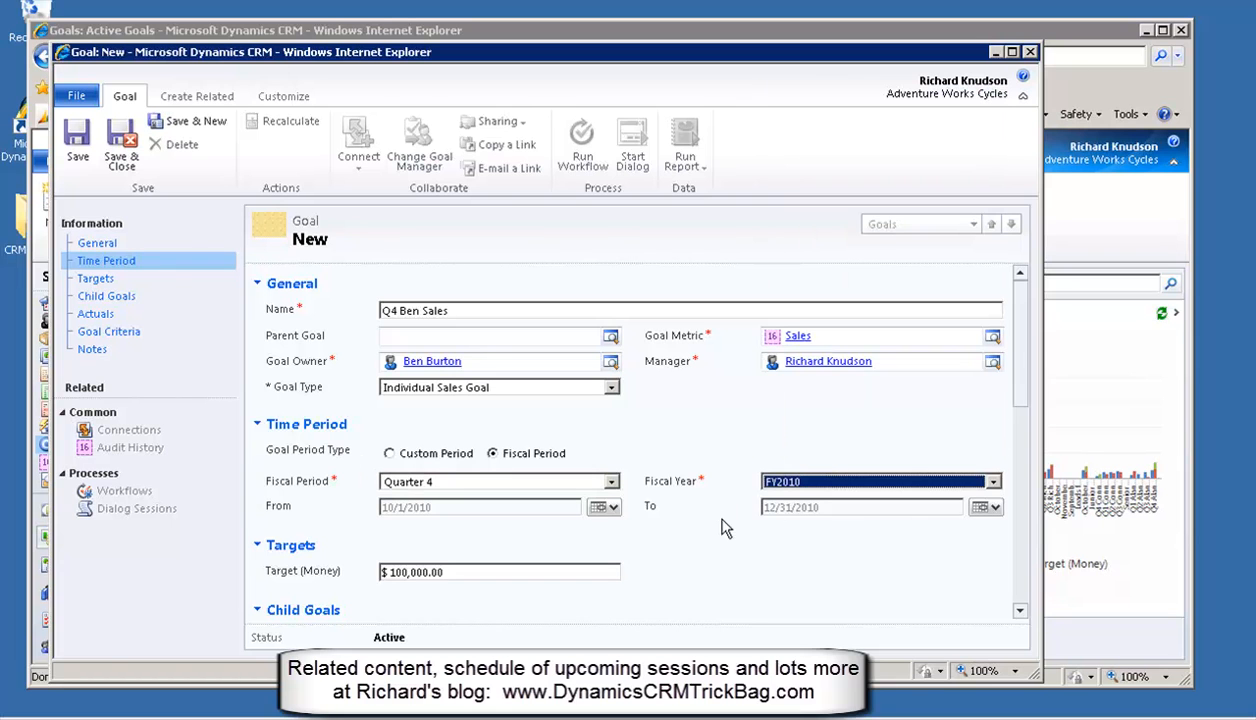
{"action": "left_click", "coordinate": [77, 140]}
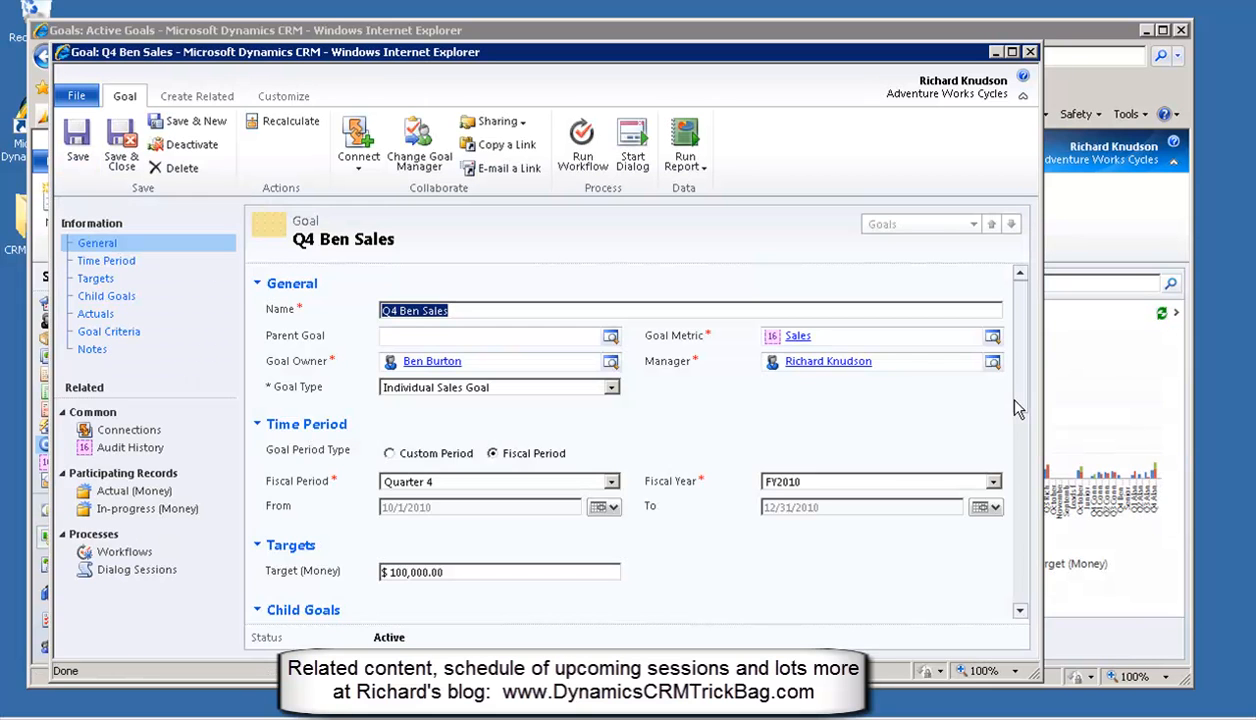
{"action": "left_click", "coordinate": [128, 140]}
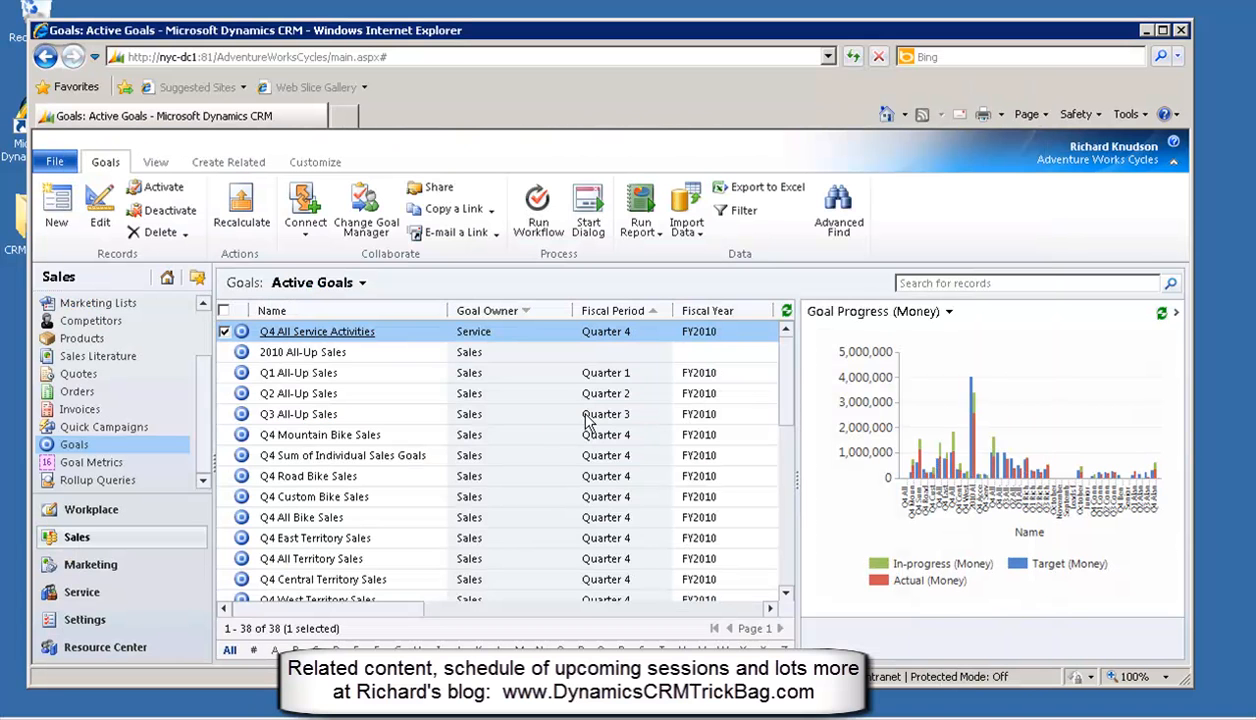
Collapse the chart pane and sort the Active Goals list by goal owner in ascending order
{"action": "left_click", "coordinate": [1177, 316]}
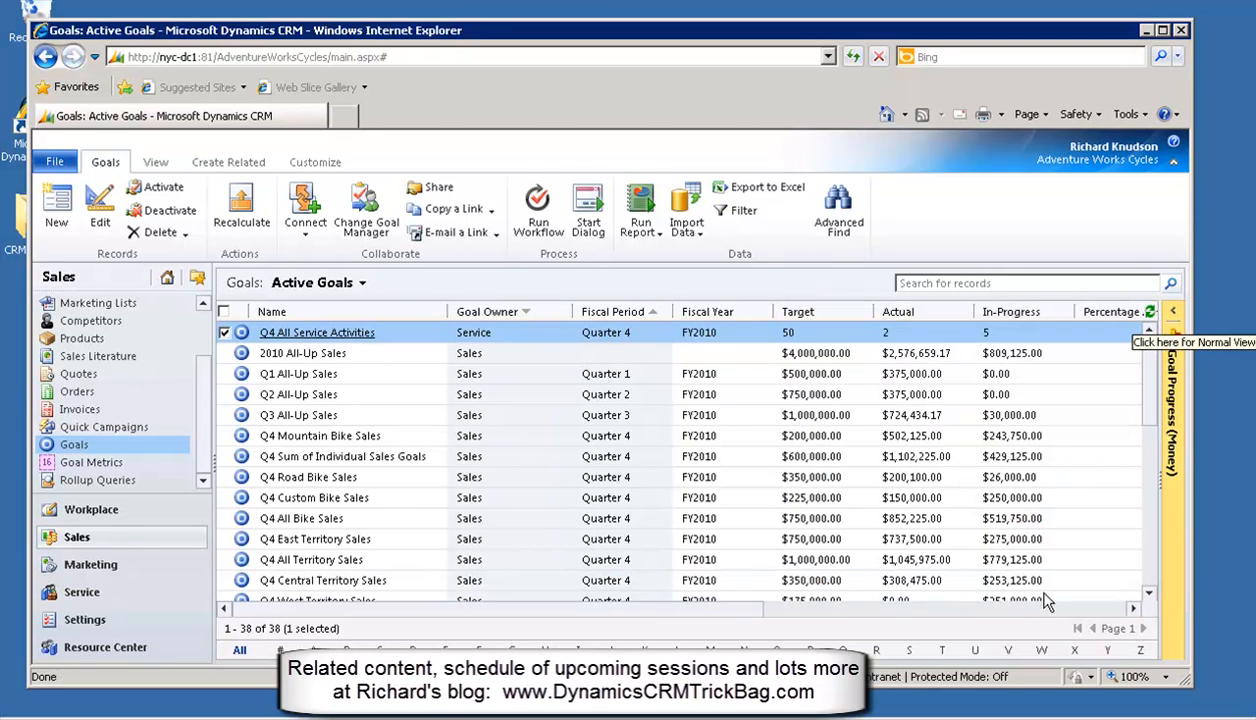
{"action": "left_click_drag", "start_coordinate": [724, 616], "coordinate": [314, 600]}
{"action": "left_click", "coordinate": [487, 312]}
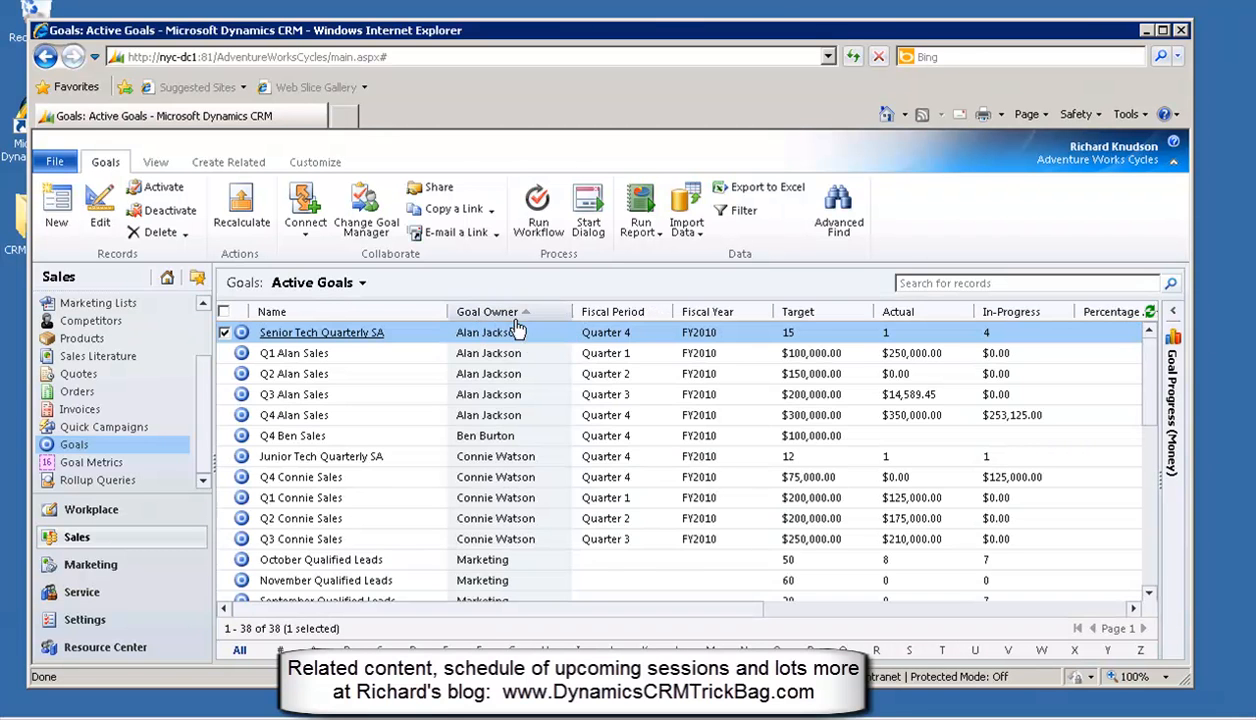
Recalculate the newly created Q4 individual sales goal with the $100,000 target
{"action": "left_click", "coordinate": [543, 438]}
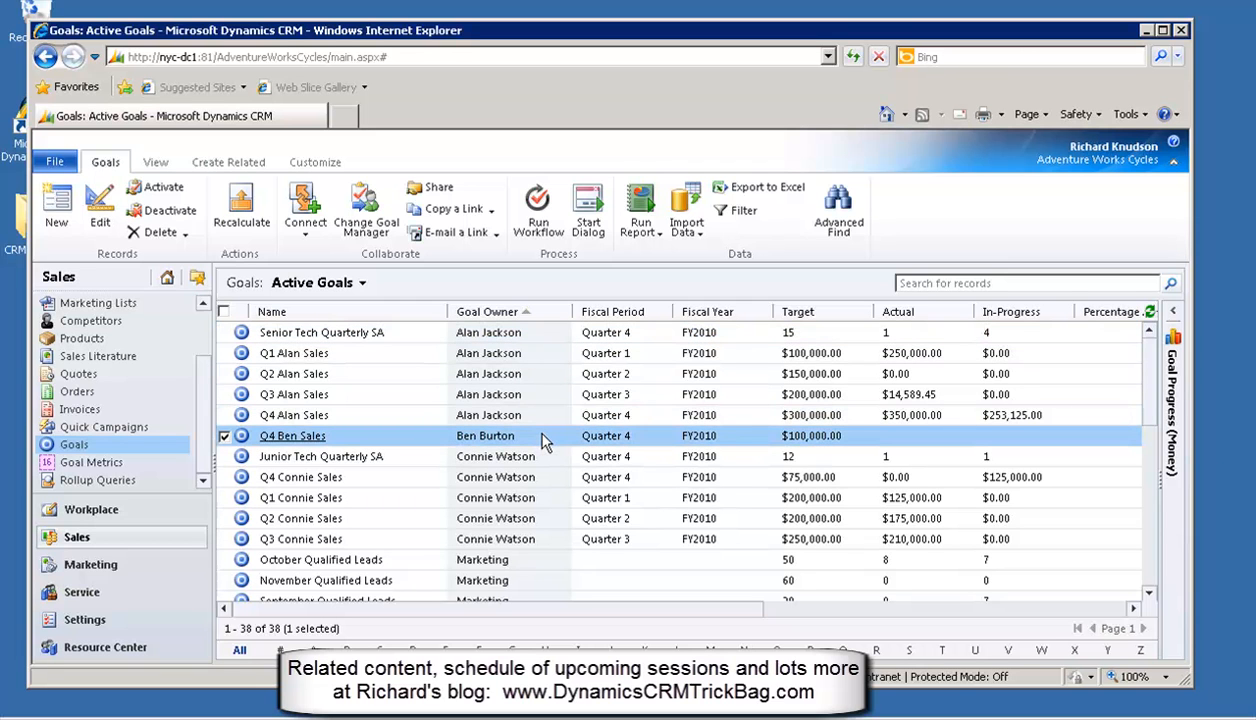
{"action": "left_click", "coordinate": [247, 215]}
{"action": "left_click", "coordinate": [244, 205]}
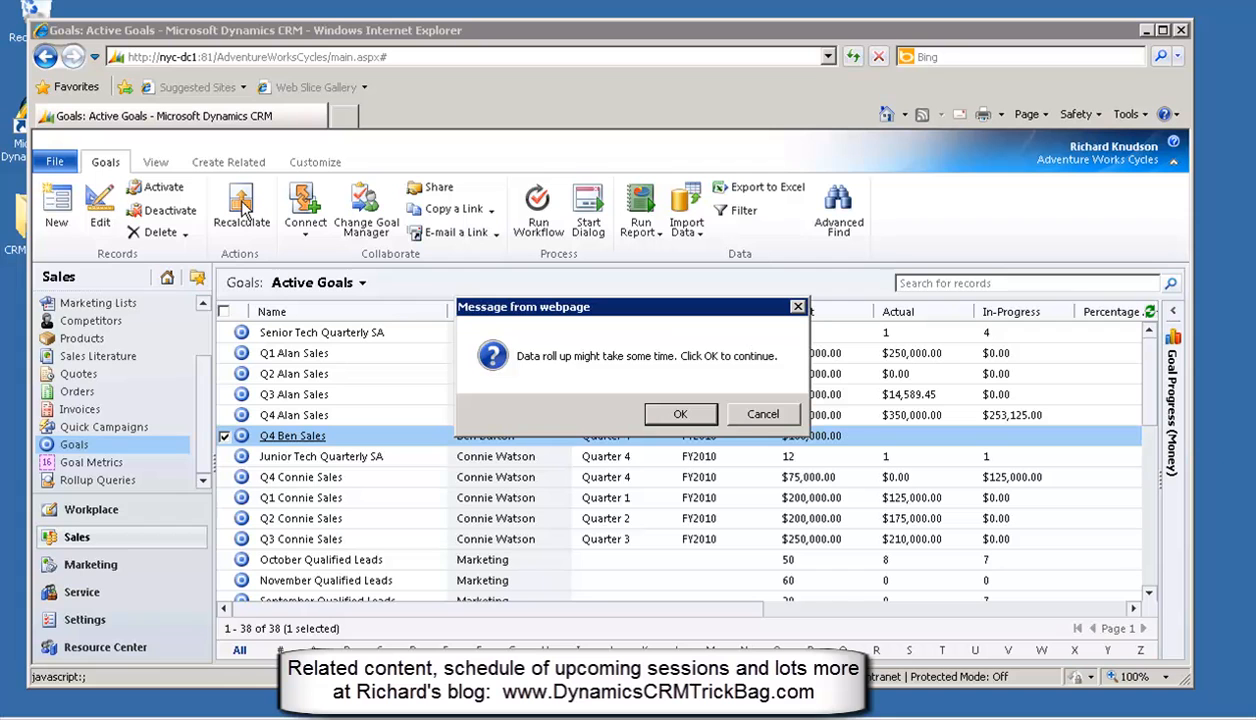
{"action": "left_click", "coordinate": [690, 414]}
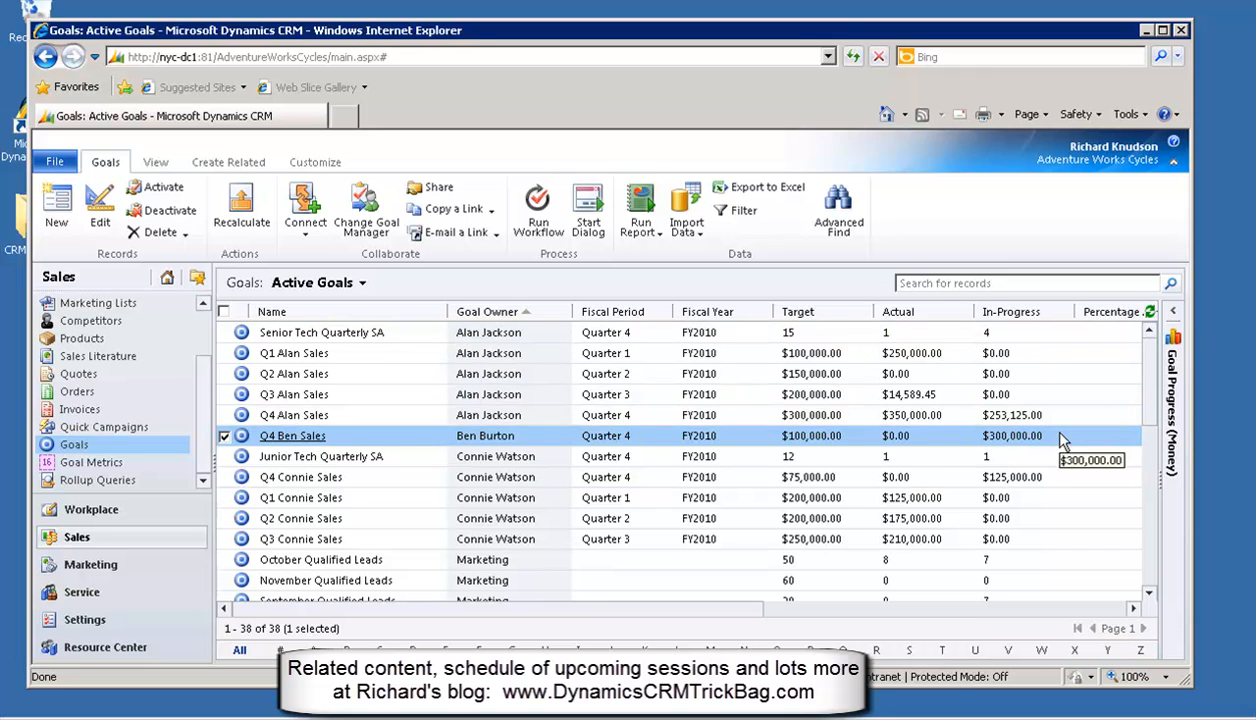
Open the recalculated goal, list its in-progress money records and open the Big MB Order opportunity
{"action": "double_click", "coordinate": [952, 442]}
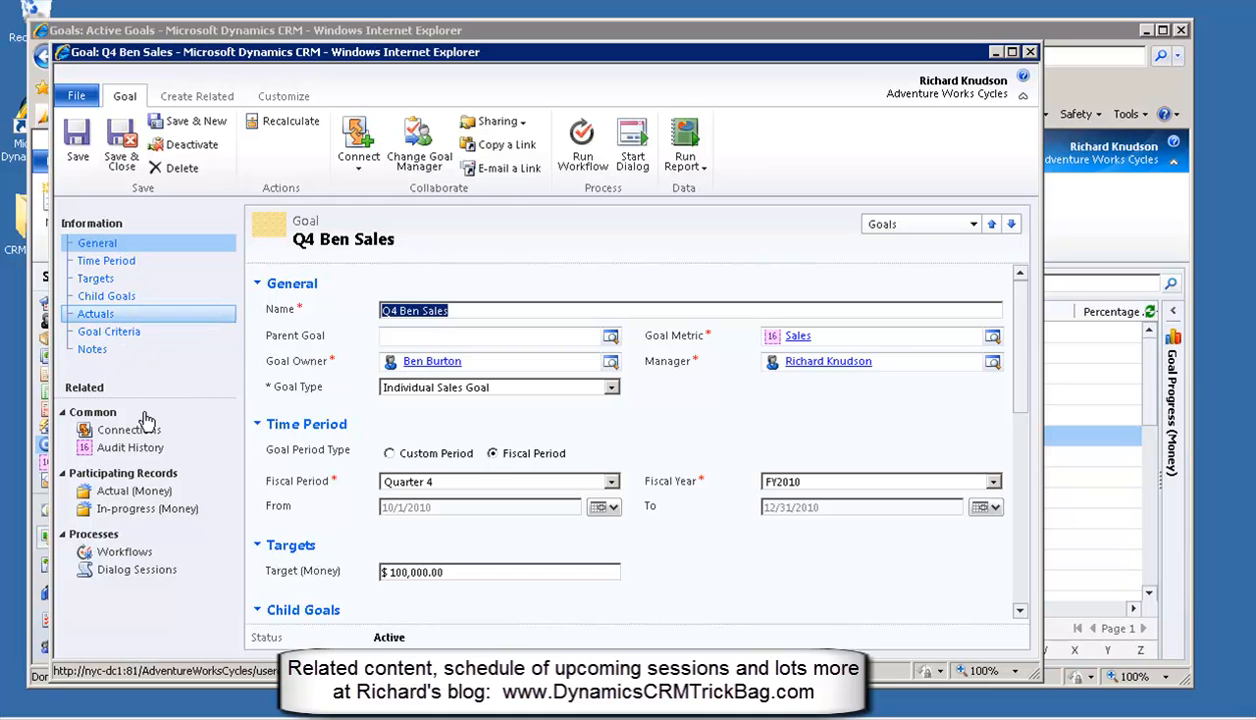
{"action": "left_click", "coordinate": [142, 512]}
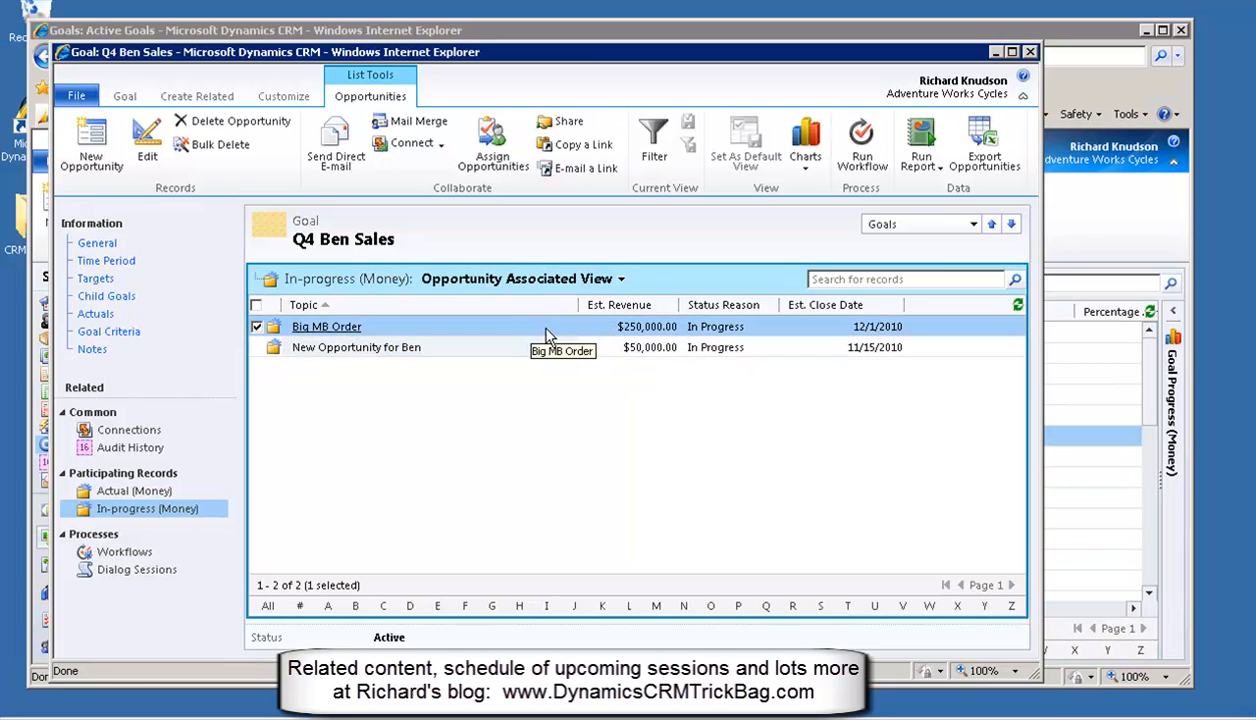
{"action": "double_click", "coordinate": [548, 334]}
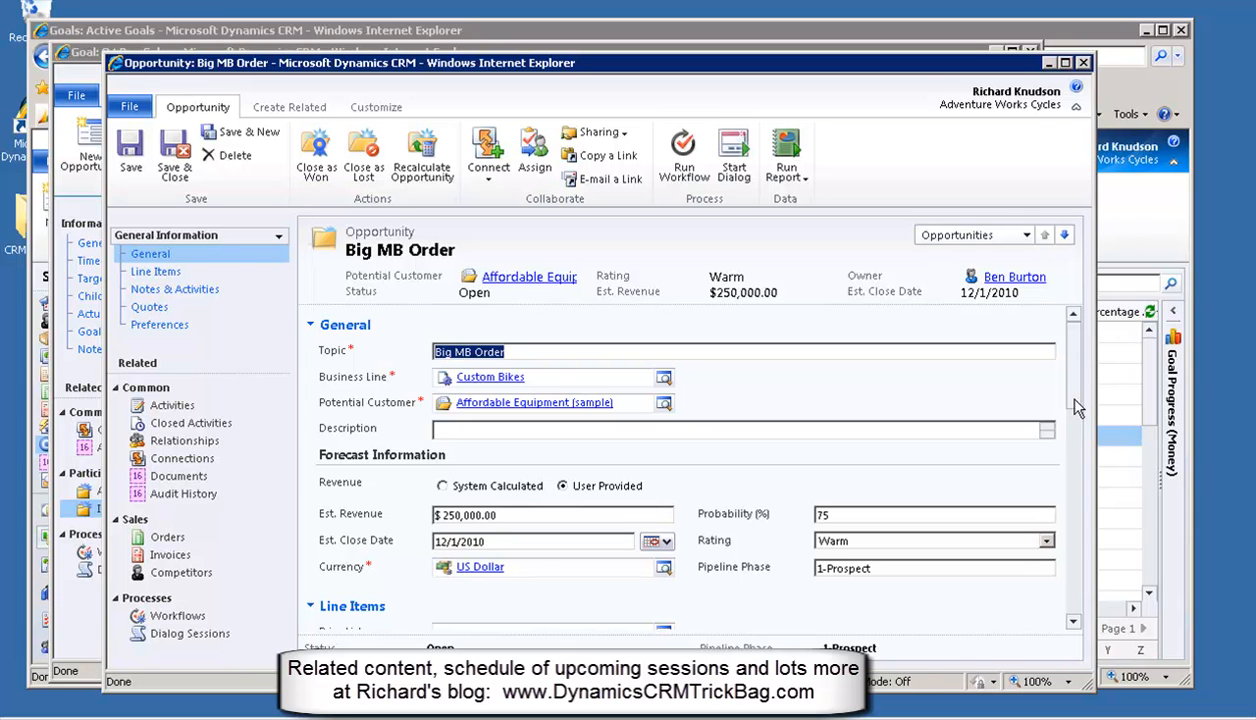
Review the Big MB Order opportunity's details, close it as Won with the proposed revenue and close date, and leave its record
{"action": "left_click_drag", "start_coordinate": [1076, 406], "coordinate": [1060, 588]}
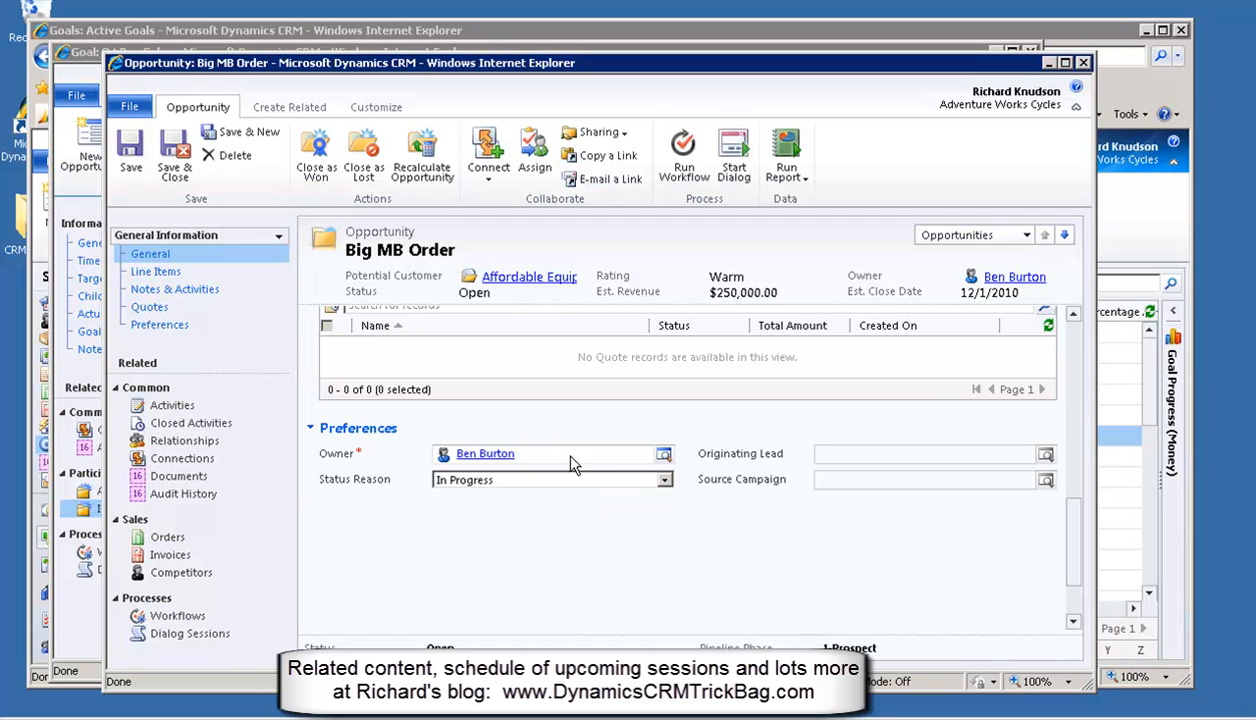
{"action": "left_click_drag", "start_coordinate": [1072, 578], "coordinate": [1088, 365]}
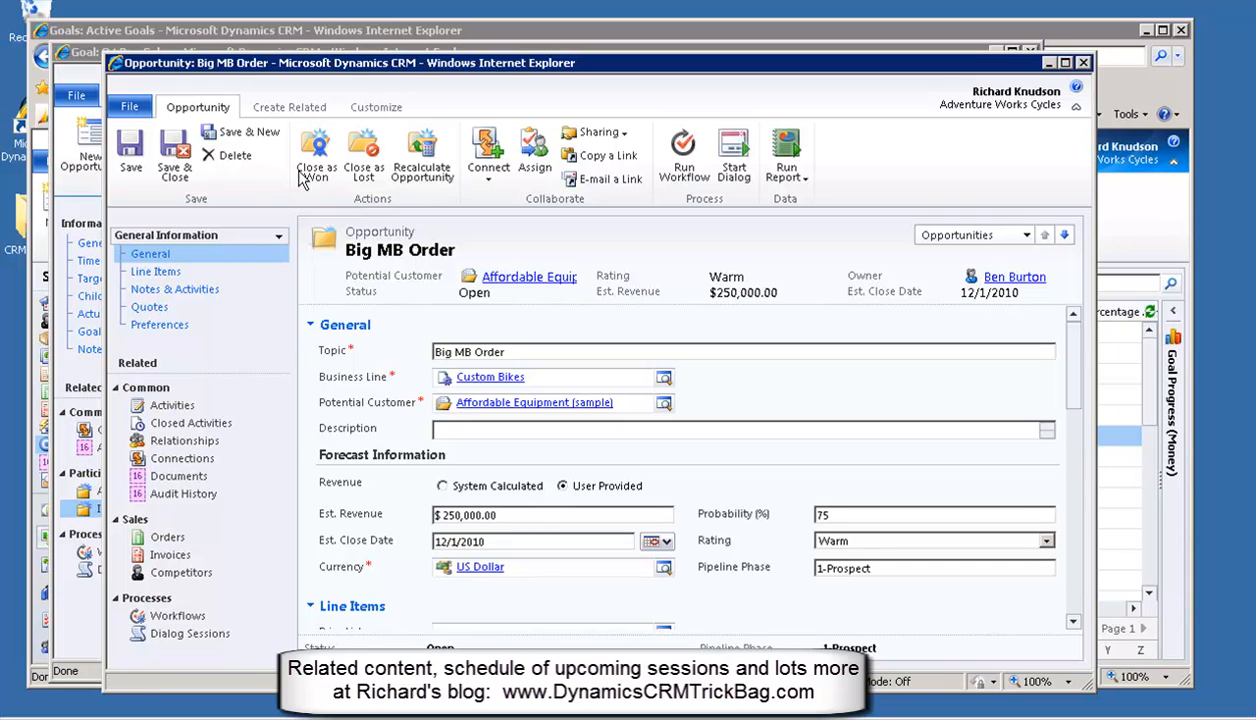
{"action": "left_click", "coordinate": [317, 147]}
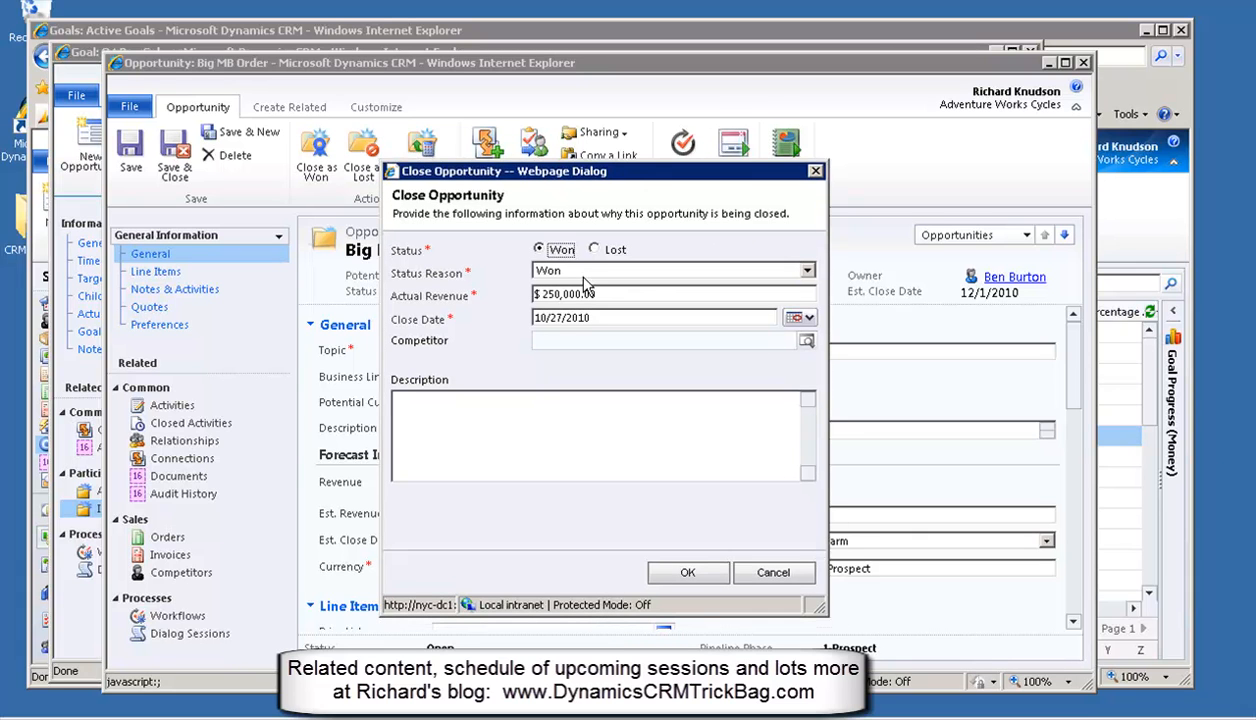
{"action": "left_click", "coordinate": [600, 317]}
{"action": "left_click", "coordinate": [688, 573]}
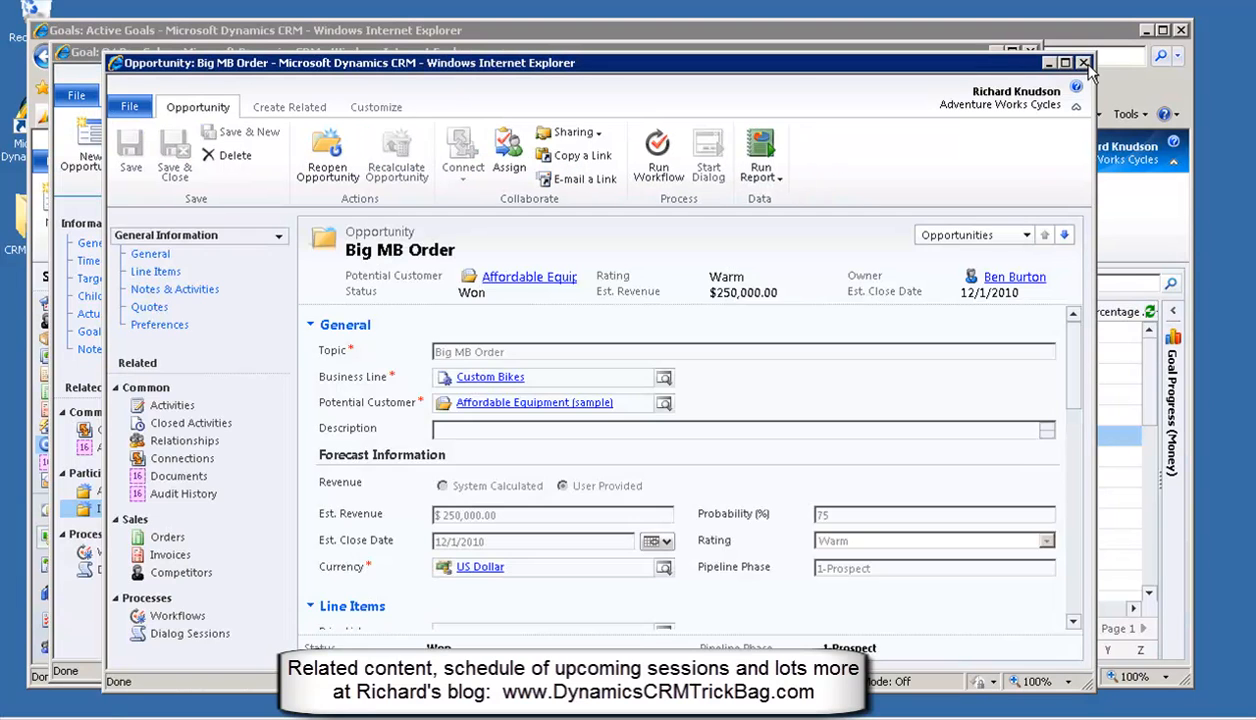
{"action": "left_click", "coordinate": [1084, 64]}
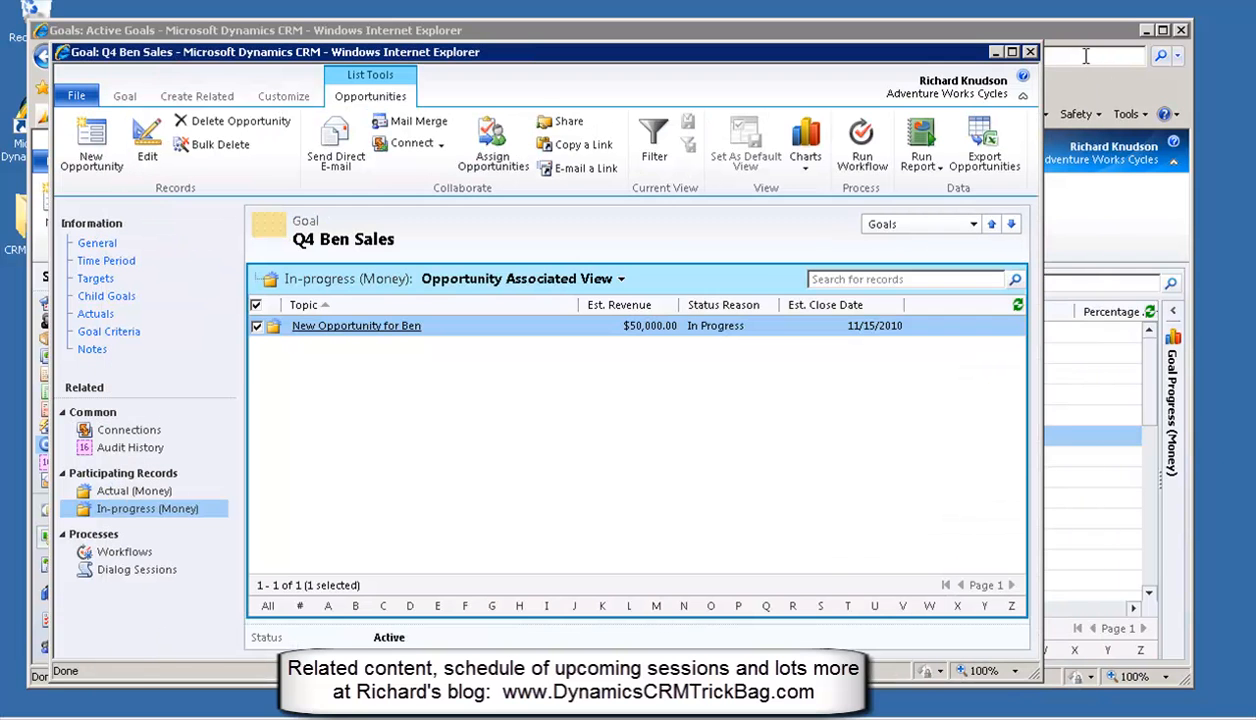
List the Q4 individual sales goal's actual money records, and save and close the goal
{"action": "left_click", "coordinate": [130, 491]}
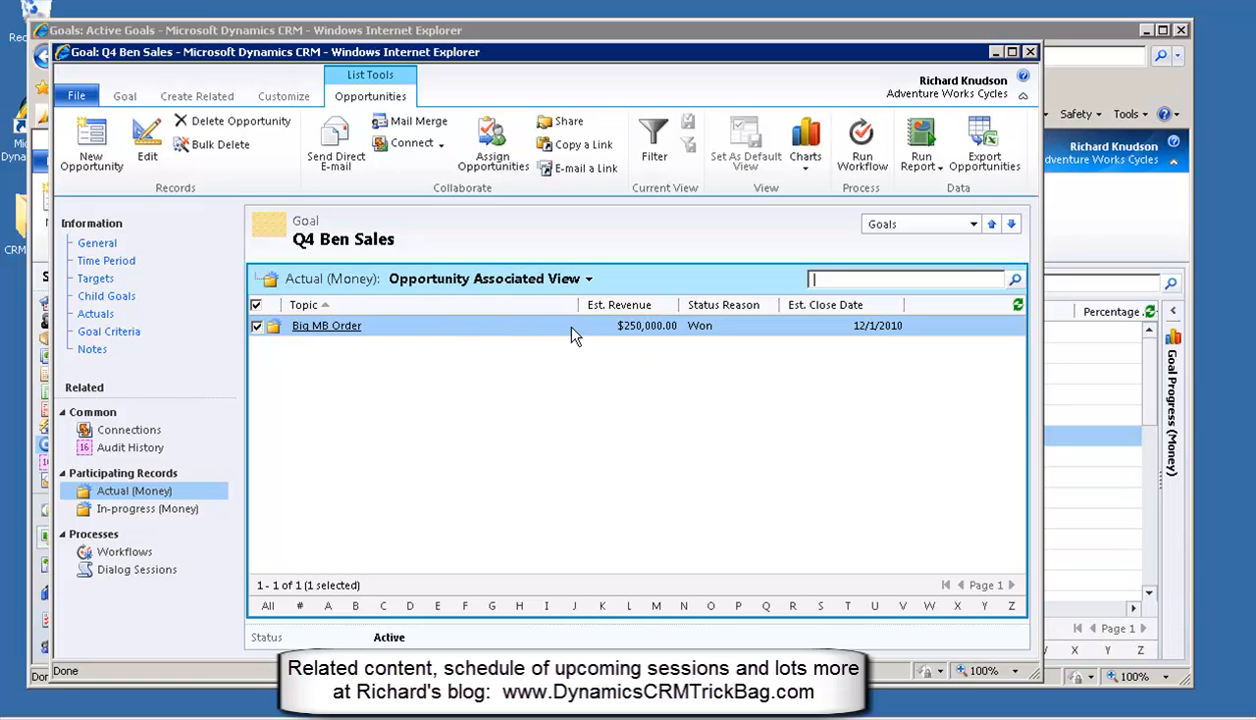
{"action": "left_click", "coordinate": [124, 96]}
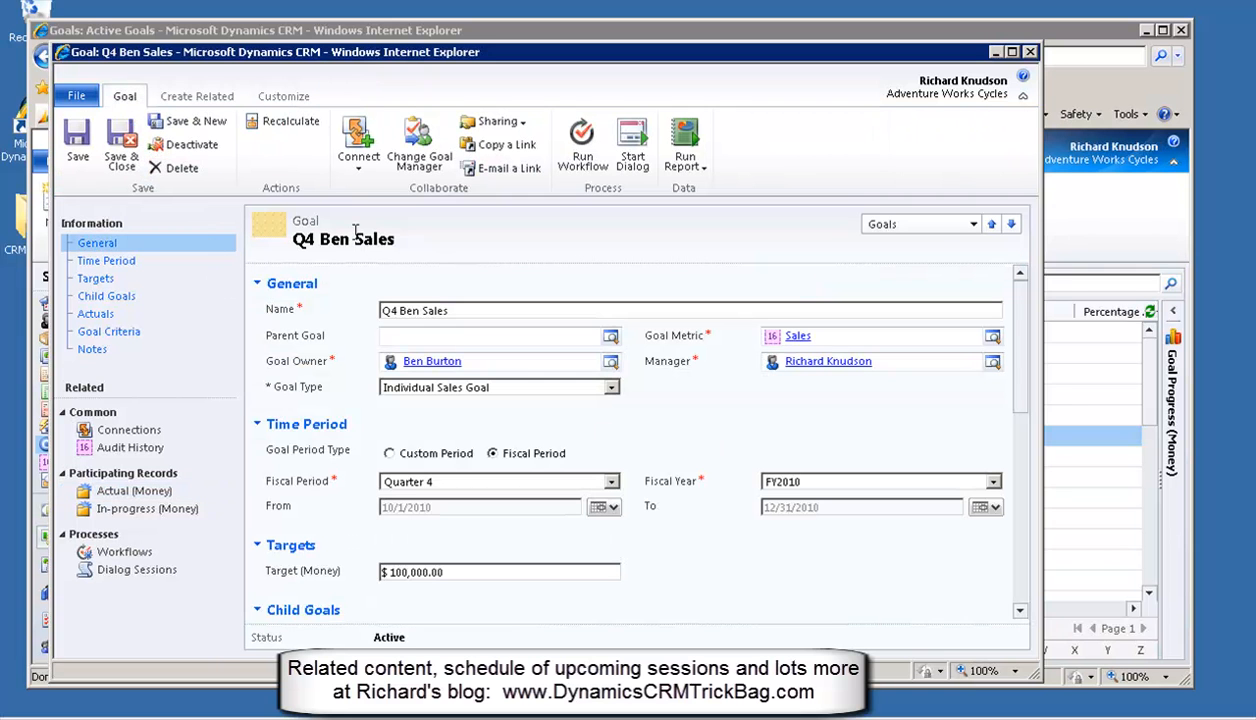
{"action": "left_click", "coordinate": [121, 147]}
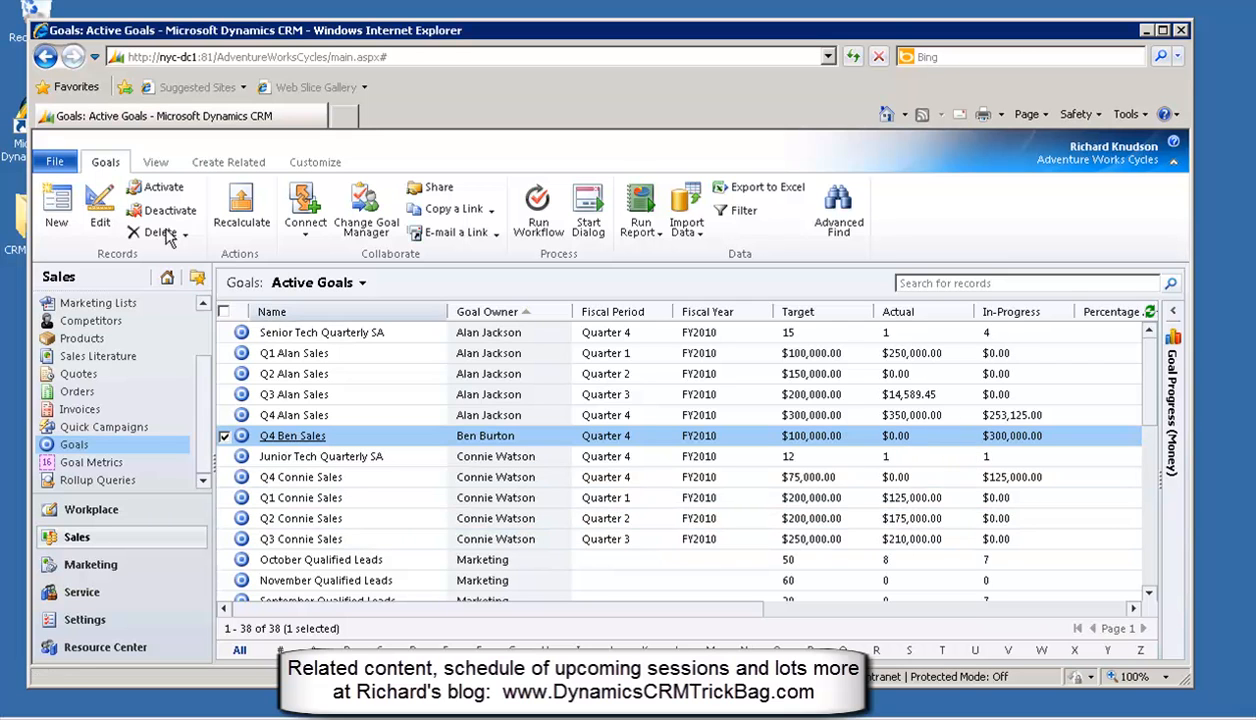
Recalculate the selected Q4 individual sales goal from the Active Goals list
{"action": "left_click", "coordinate": [253, 203]}
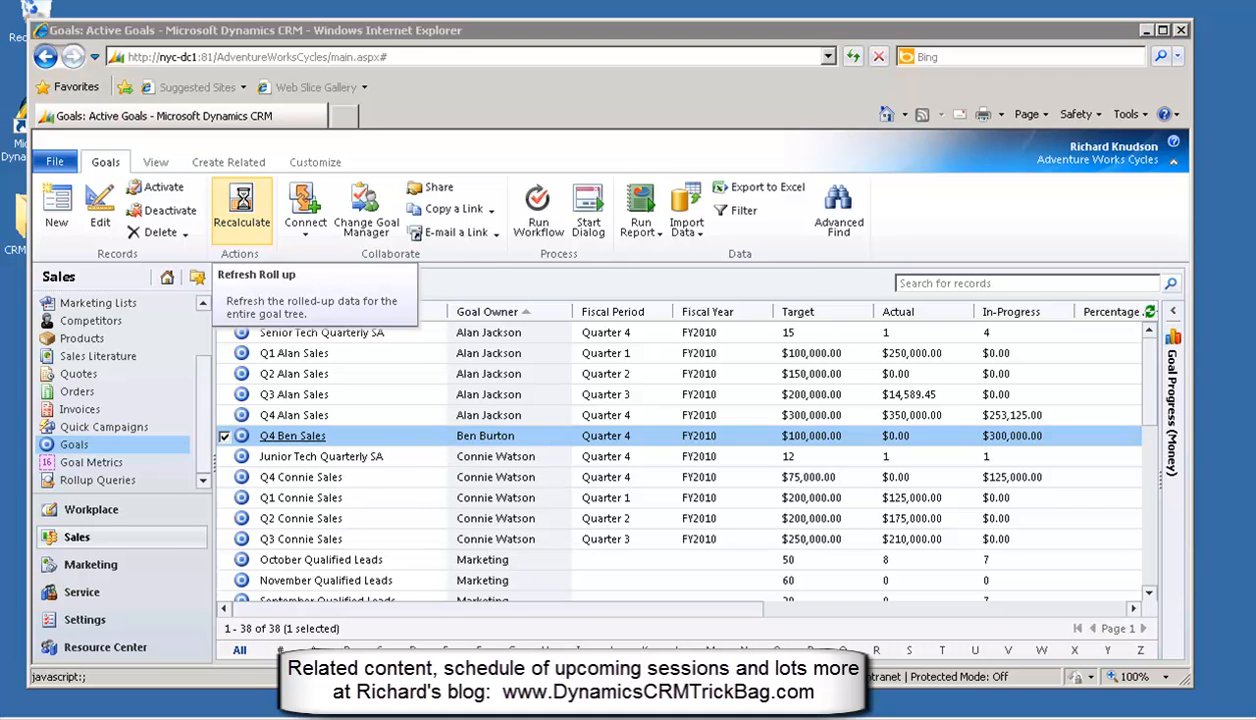
{"action": "left_click", "coordinate": [679, 415]}
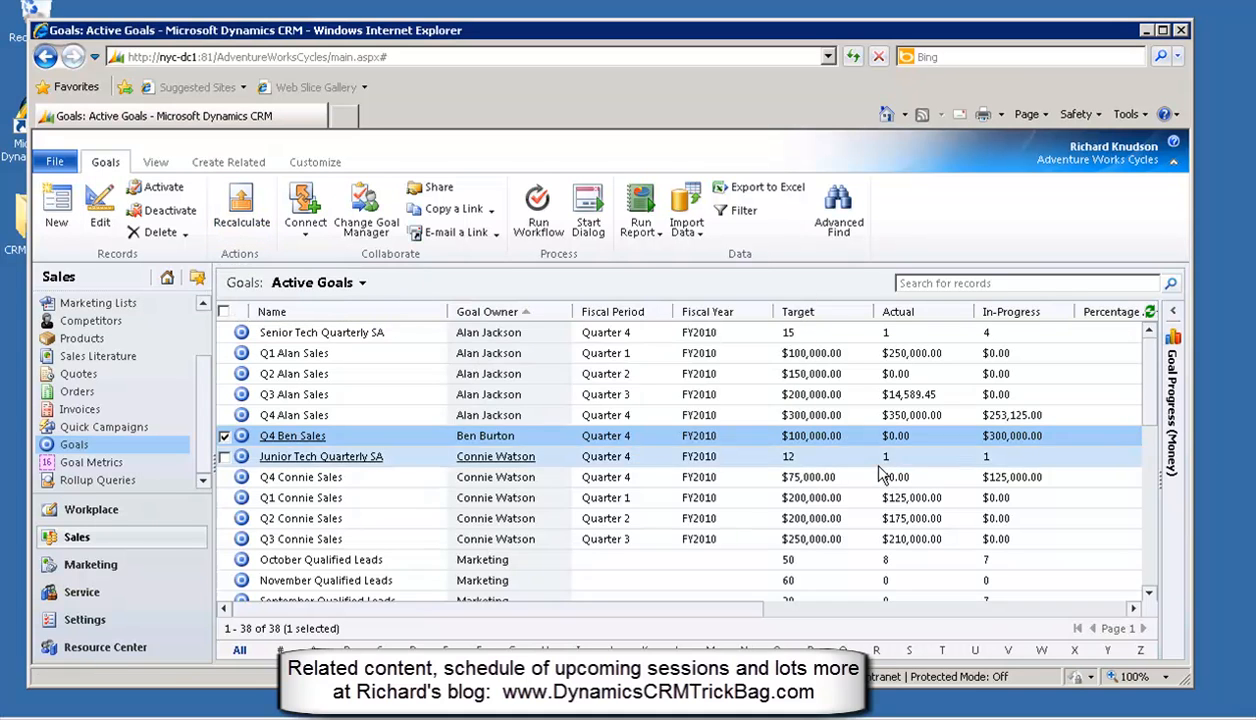
{"action": "left_click", "coordinate": [954, 442]}
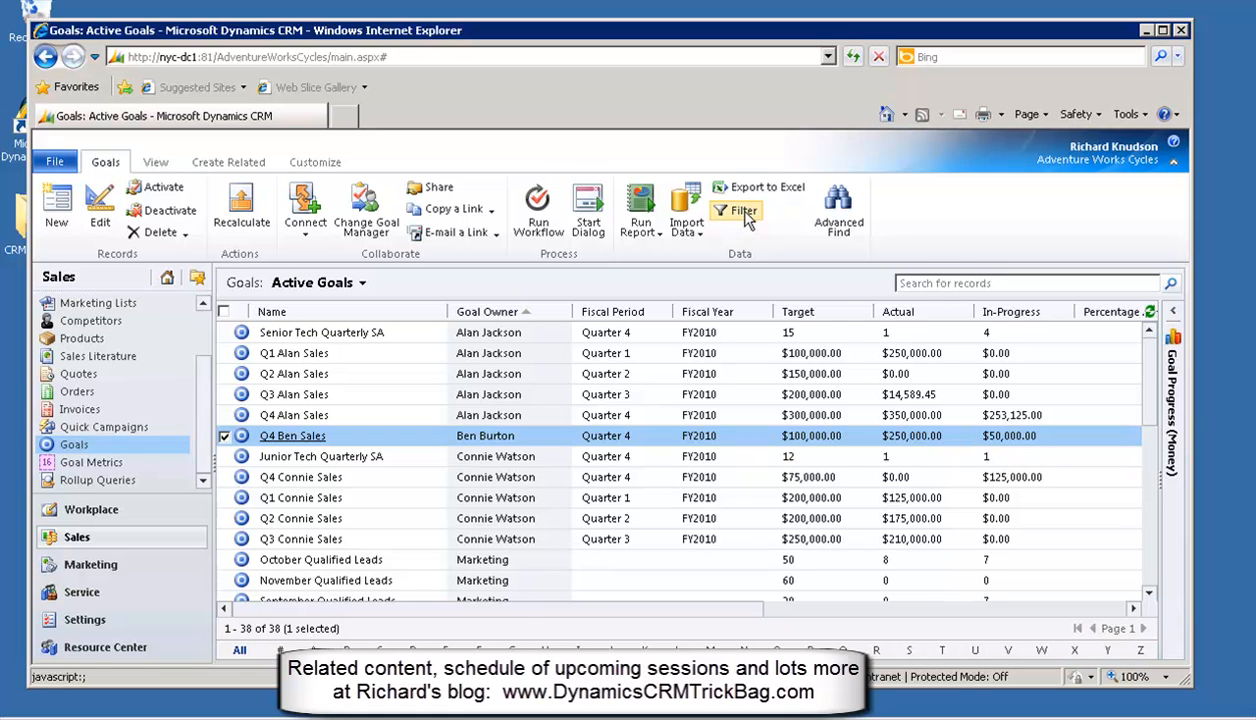
Show the Goal Progress (Money) chart and filter the Active Goals list to the owner of the recalculated Q4 goal
{"action": "left_click", "coordinate": [1172, 312]}
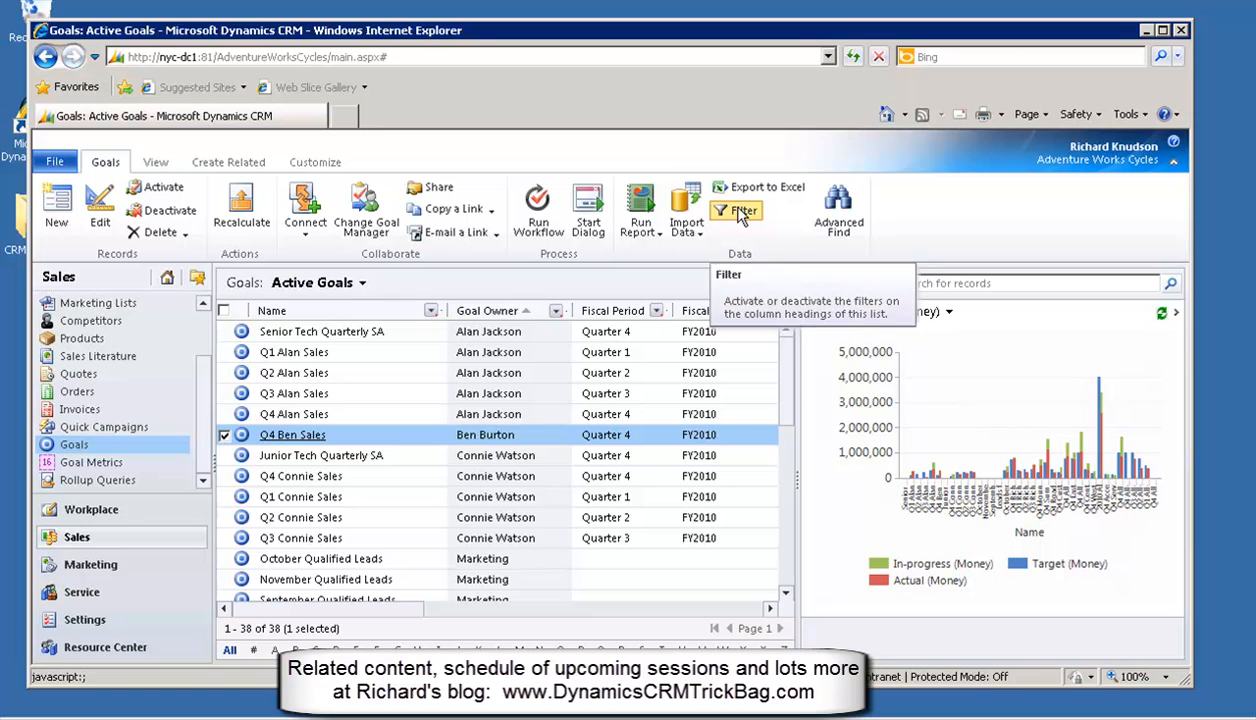
{"action": "left_click", "coordinate": [741, 214]}
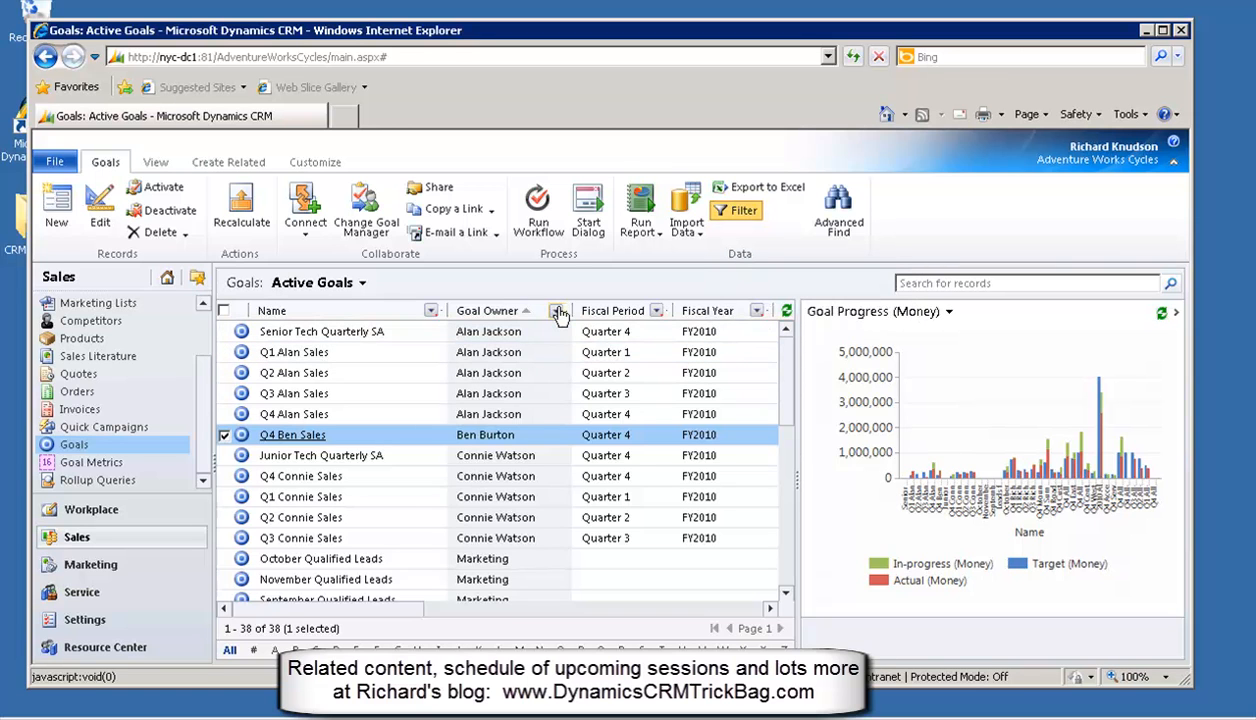
{"action": "left_click", "coordinate": [558, 312]}
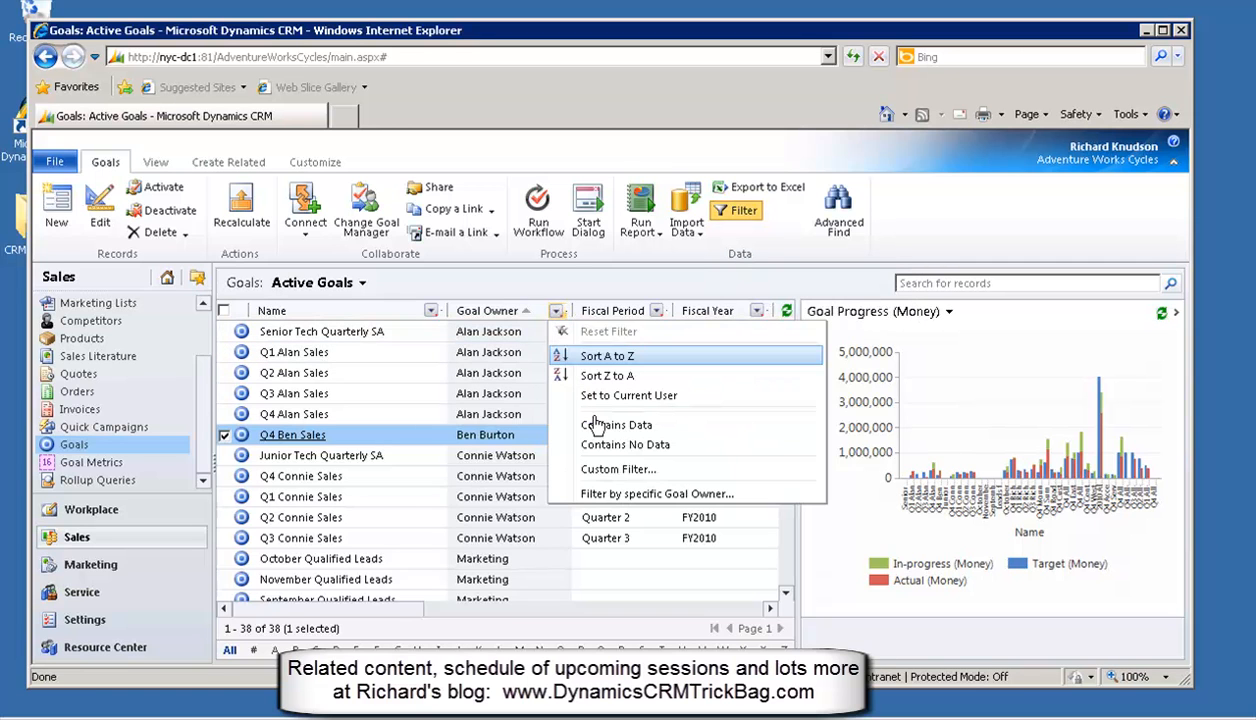
{"action": "left_click", "coordinate": [619, 495]}
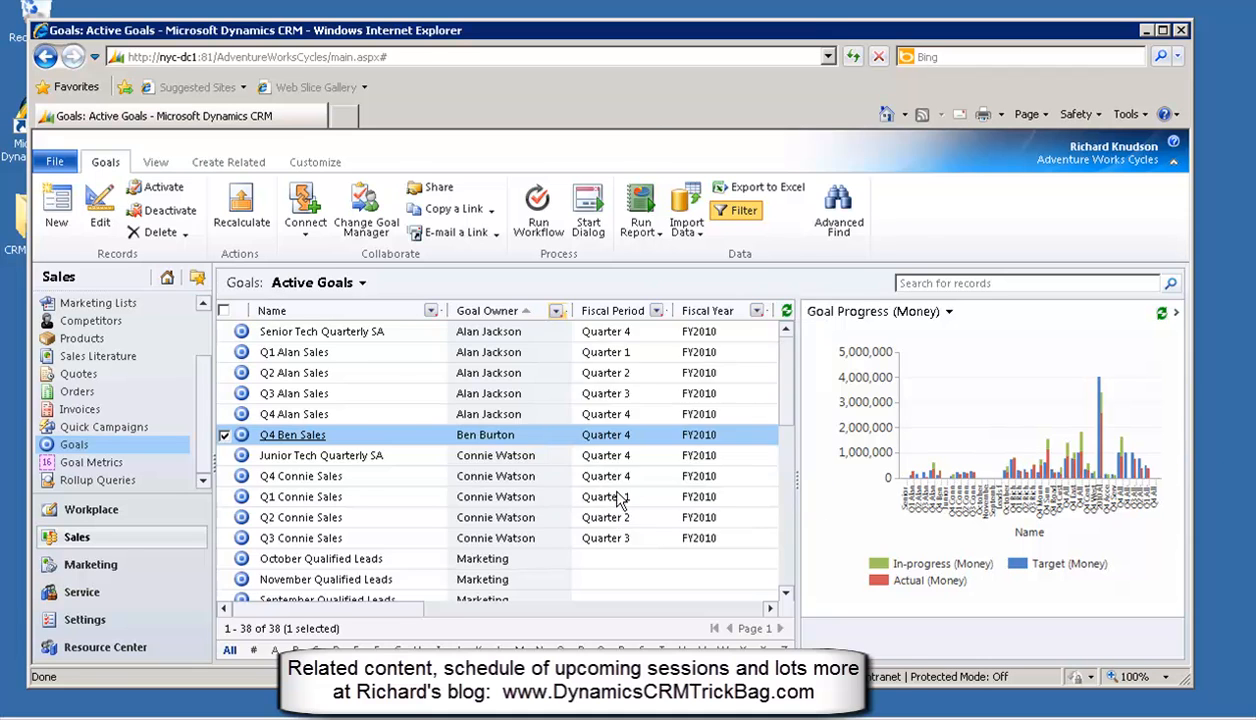
{"action": "left_click", "coordinate": [481, 316]}
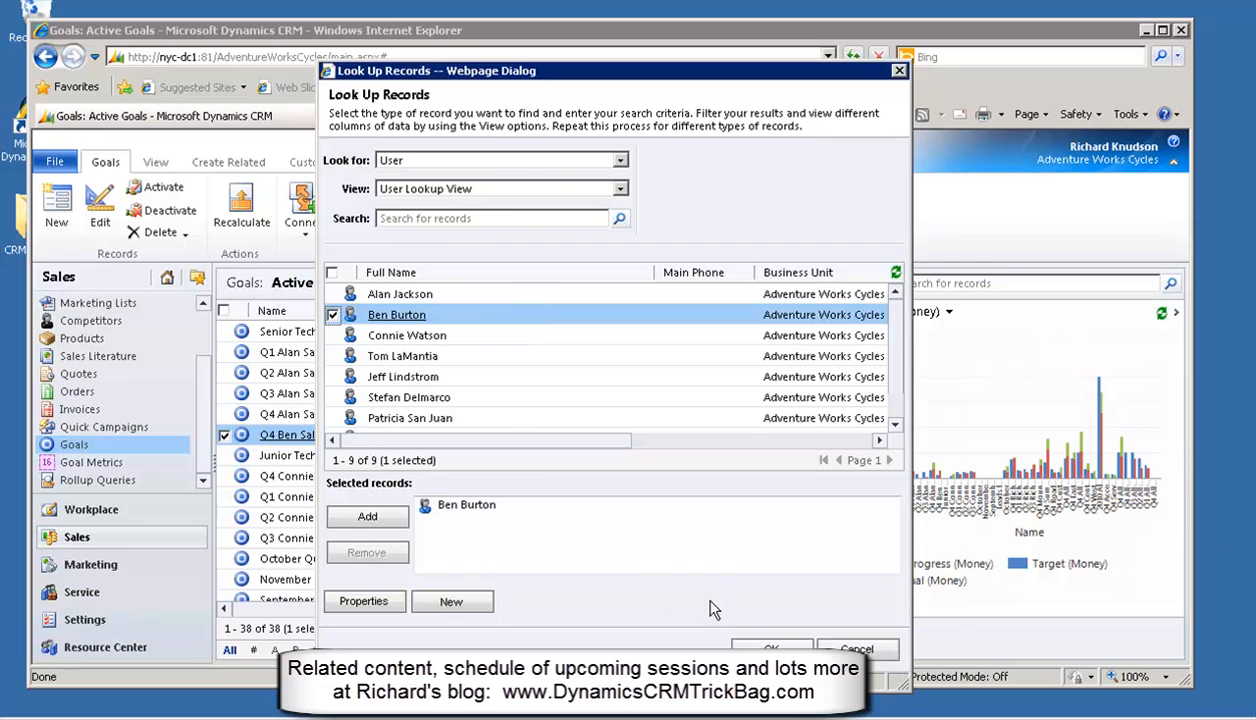
{"action": "left_click", "coordinate": [768, 648]}
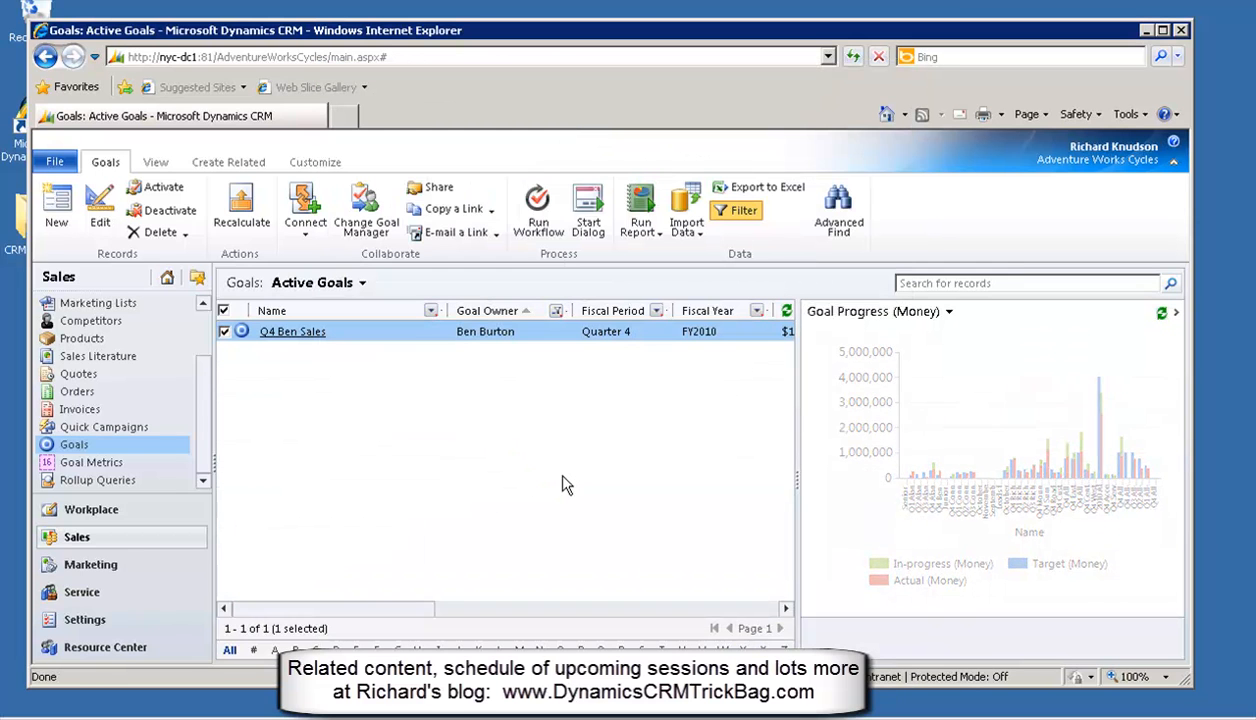
{"action": "left_click", "coordinate": [987, 472]}
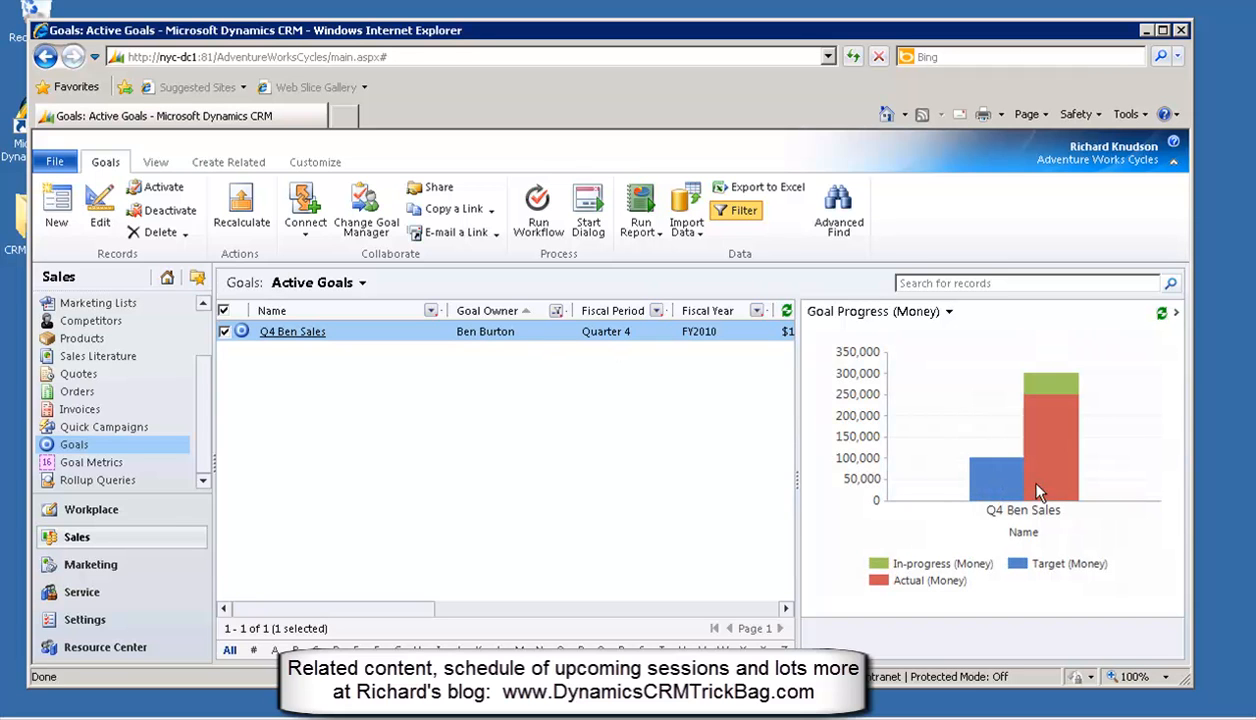
{"action": "mouse_move", "coordinate": [1013, 493]}
{"action": "mouse_move", "coordinate": [1052, 378]}
Create a new goal named November Team Sales with the Sales team as goal owner
{"action": "left_click", "coordinate": [57, 205]}
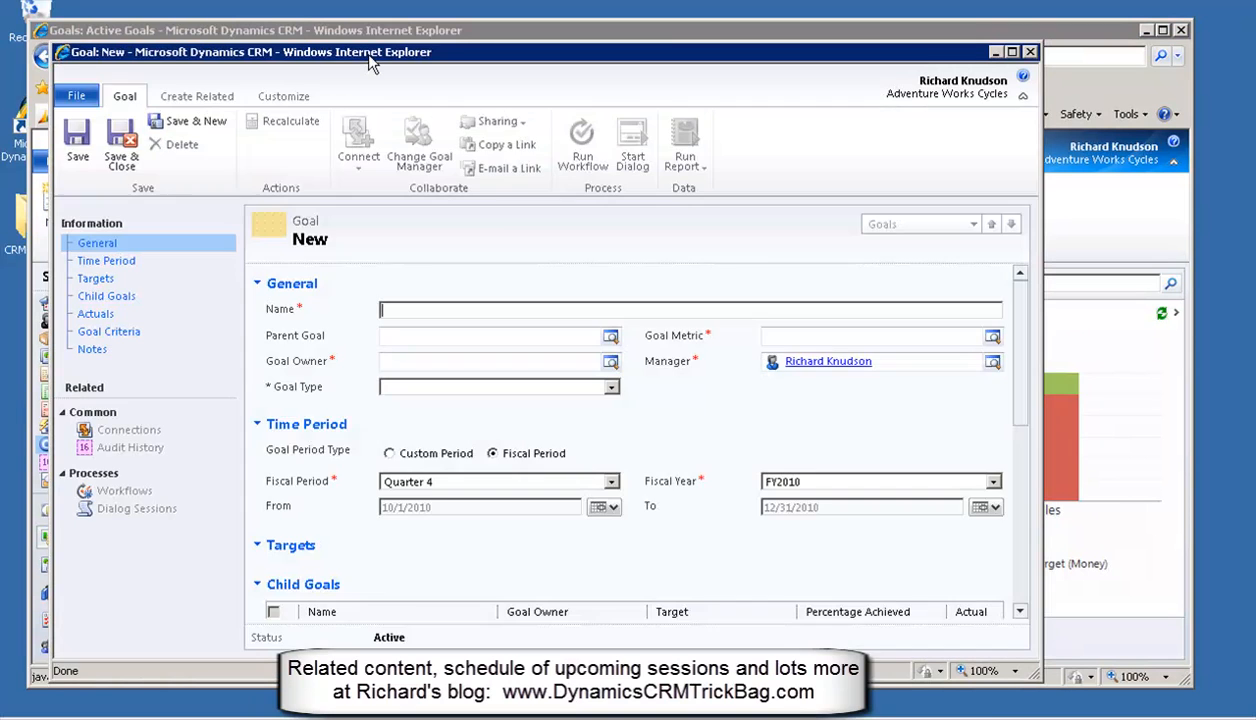
{"action": "left_click_drag", "start_coordinate": [368, 58], "coordinate": [390, 53]}
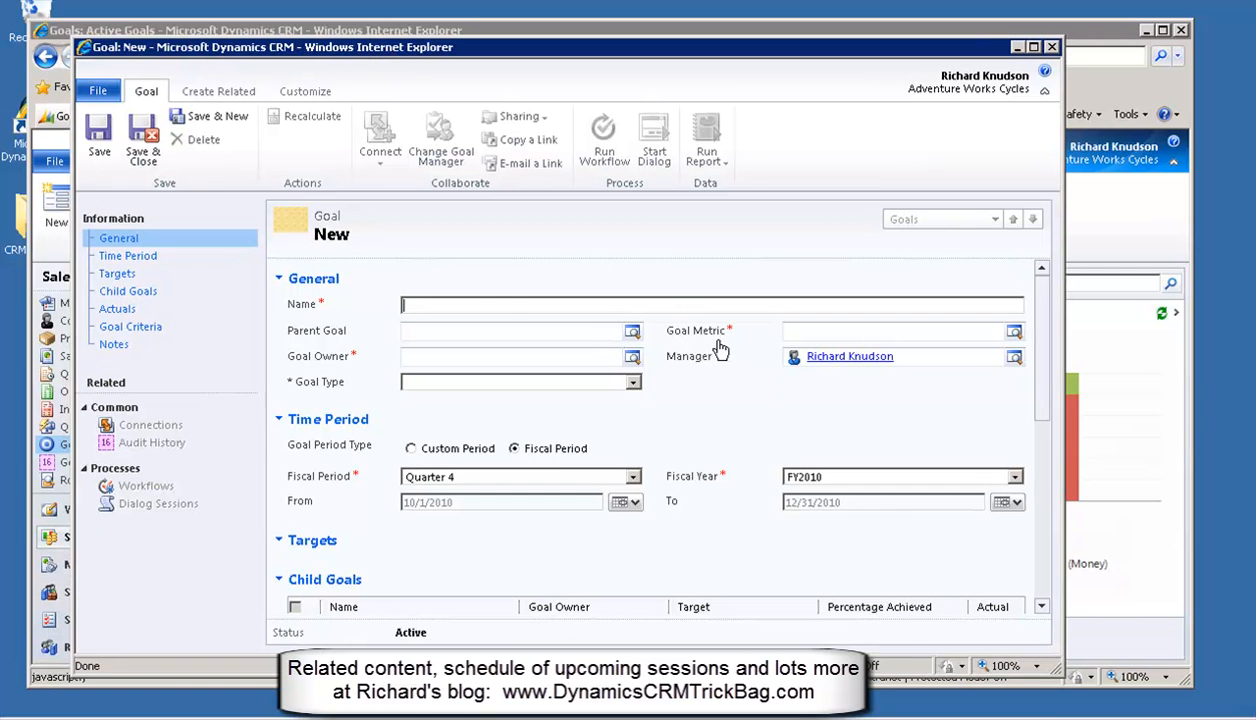
{"action": "left_click", "coordinate": [493, 302]}
{"action": "type", "text": "November Team Sales"}
{"action": "key", "text": "Tab"}
{"action": "key", "text": "Tab"}
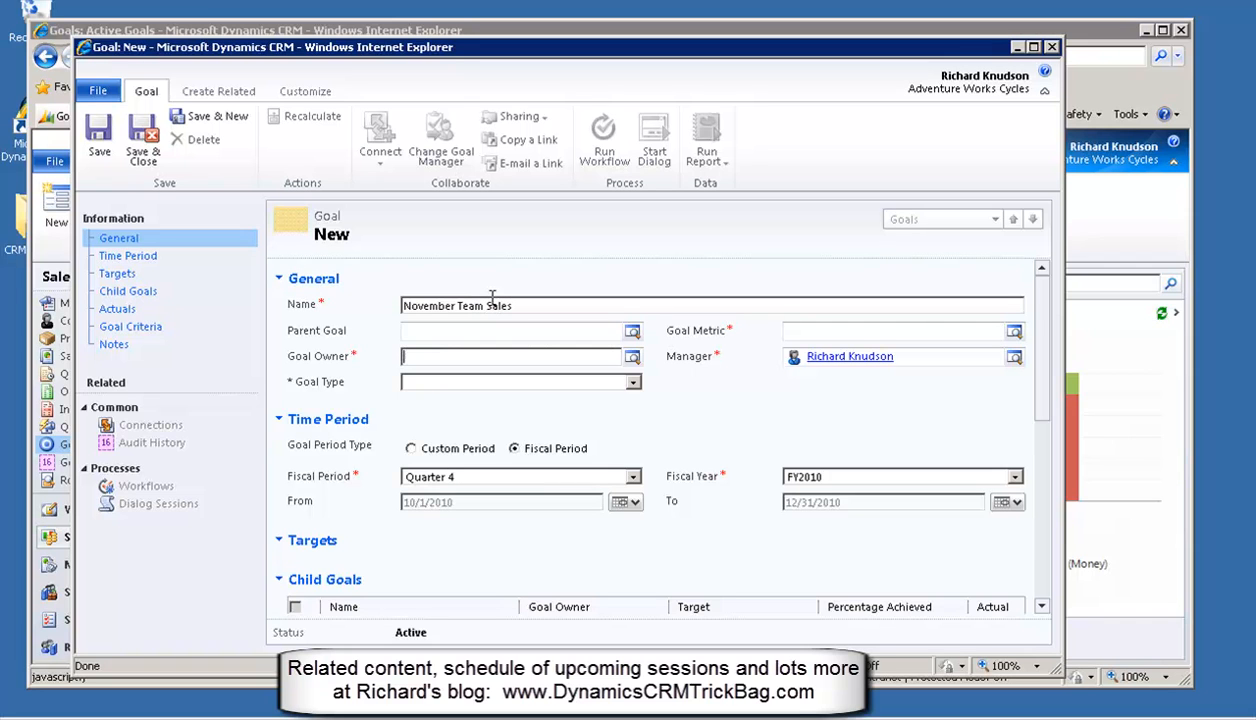
{"action": "type", "text": "sale"}
{"action": "key", "text": "Down"}
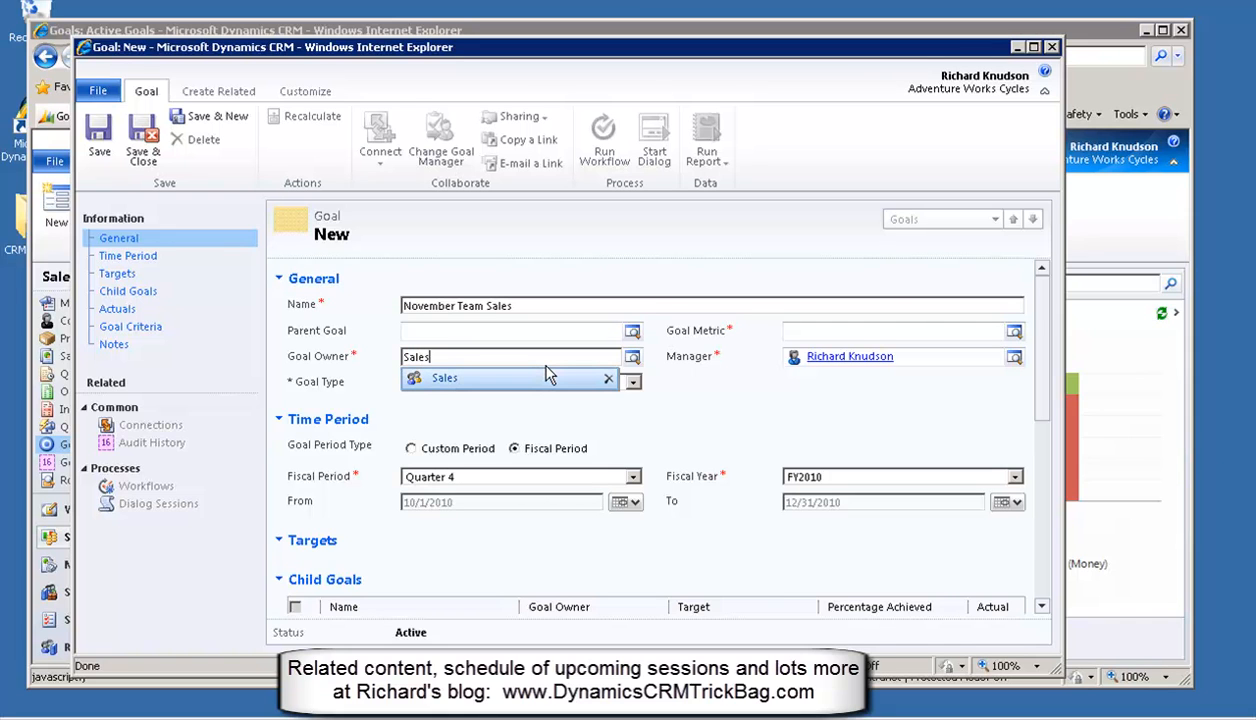
{"action": "key", "text": "Tab"}
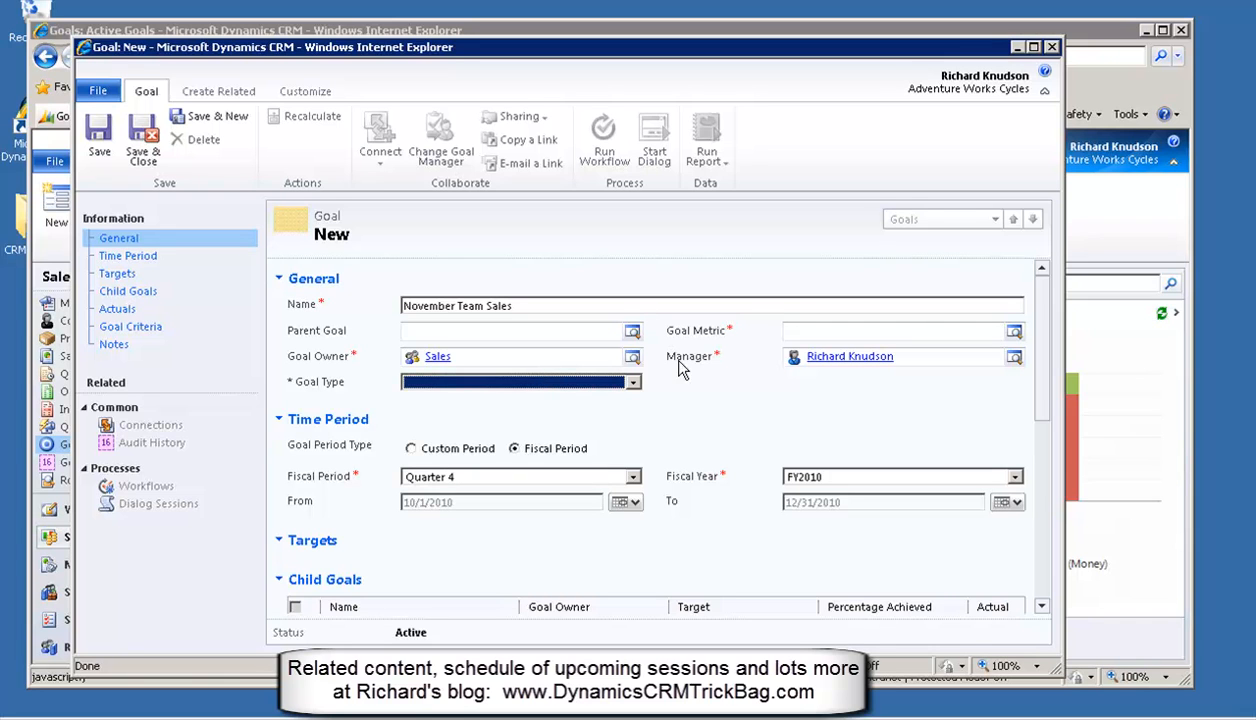
Set the new goal's type to Sales Team Goal and its goal metric to Sales
{"action": "left_click", "coordinate": [633, 384]}
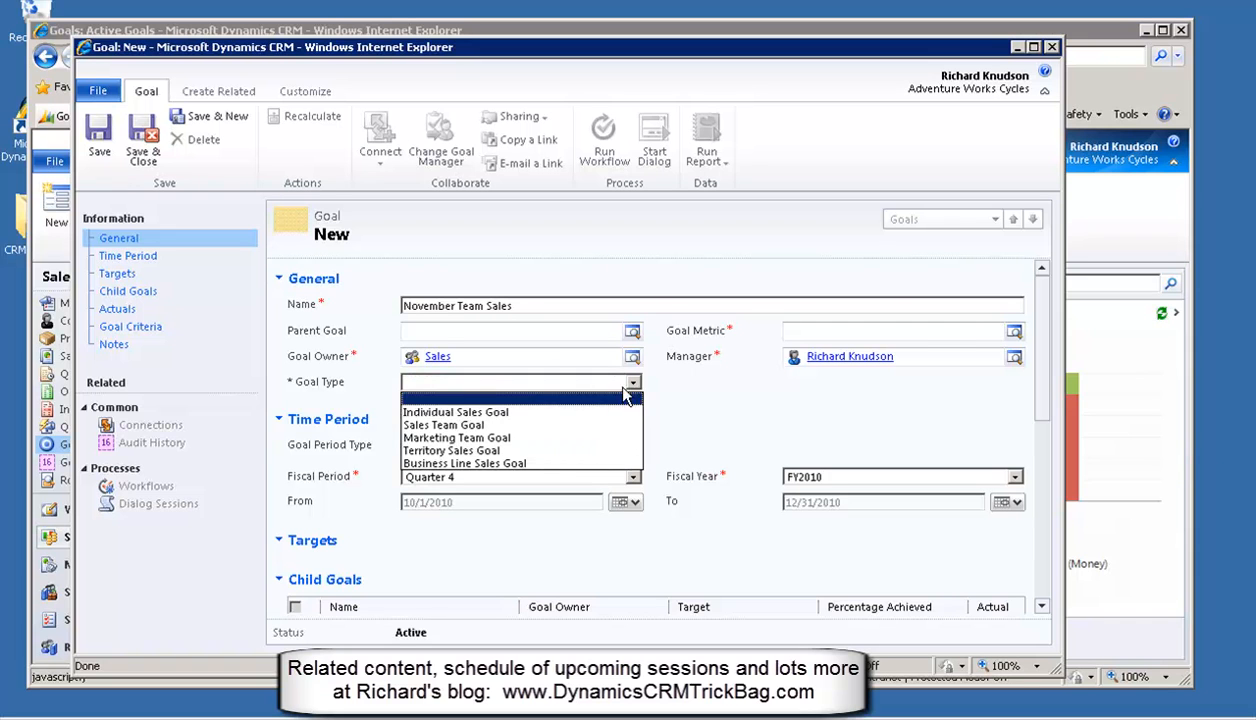
{"action": "left_click", "coordinate": [545, 426]}
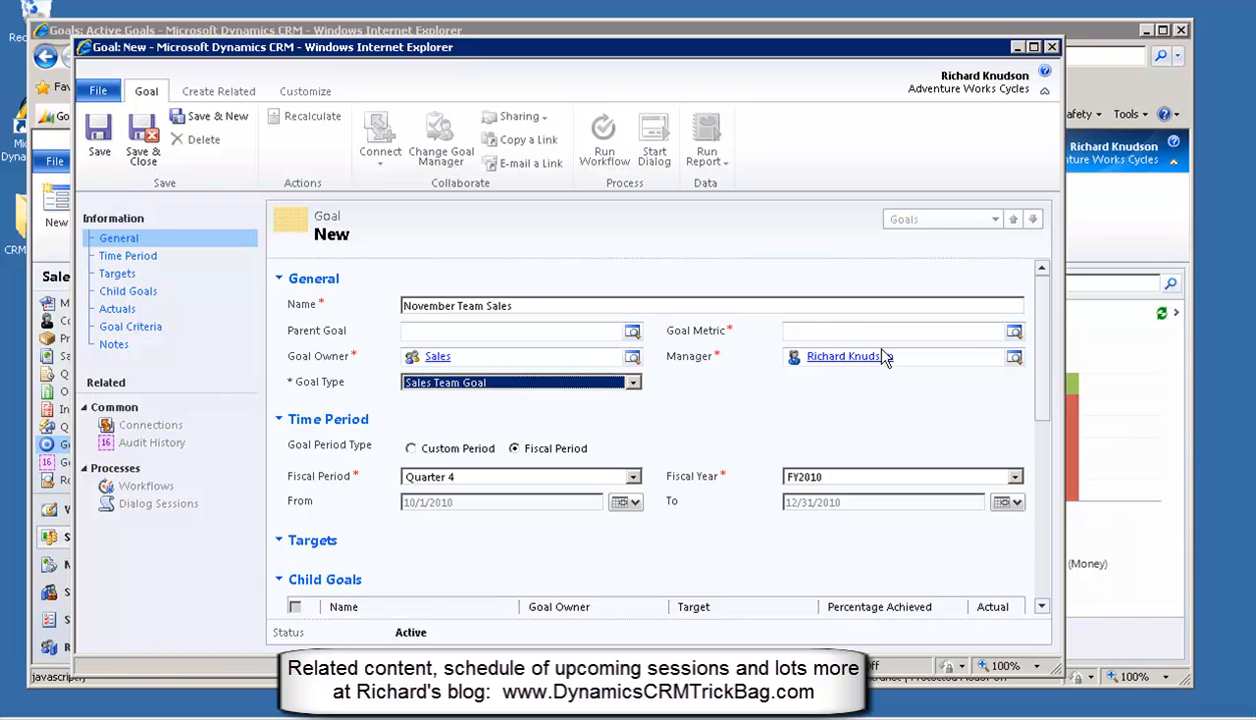
{"action": "left_click", "coordinate": [846, 331]}
{"action": "type", "text": "sa"}
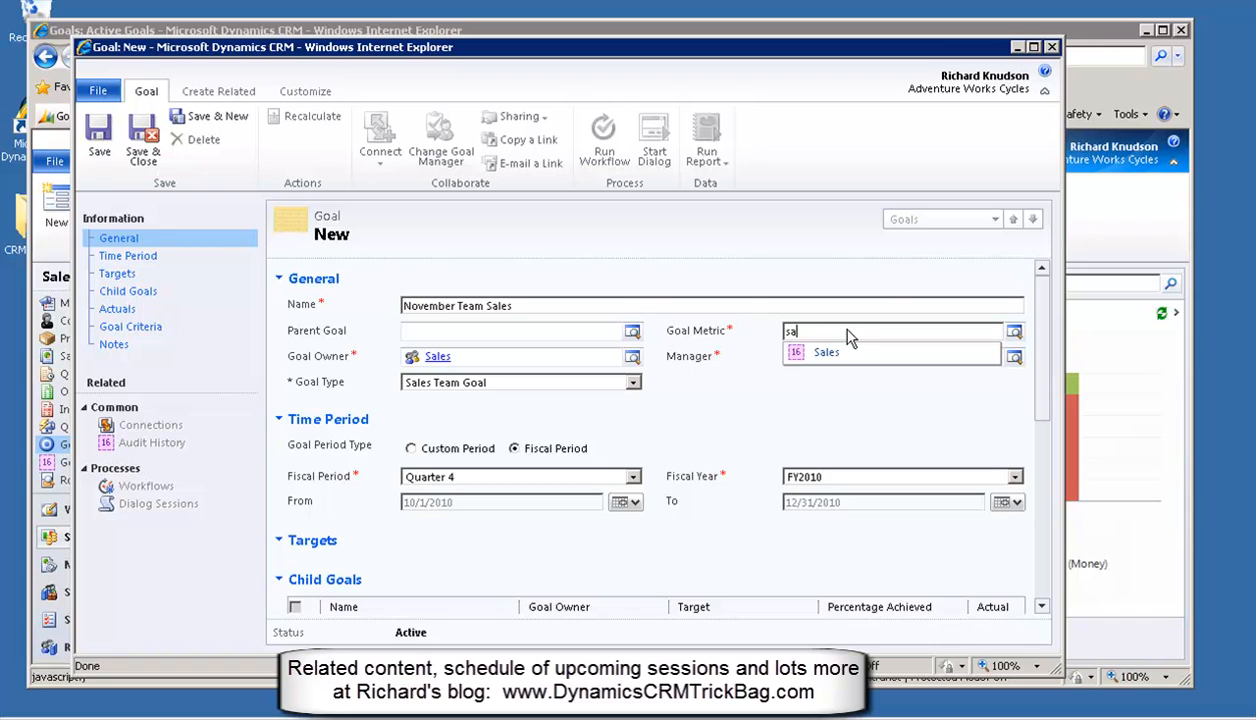
{"action": "key", "text": "Down"}
{"action": "key", "text": "Tab"}
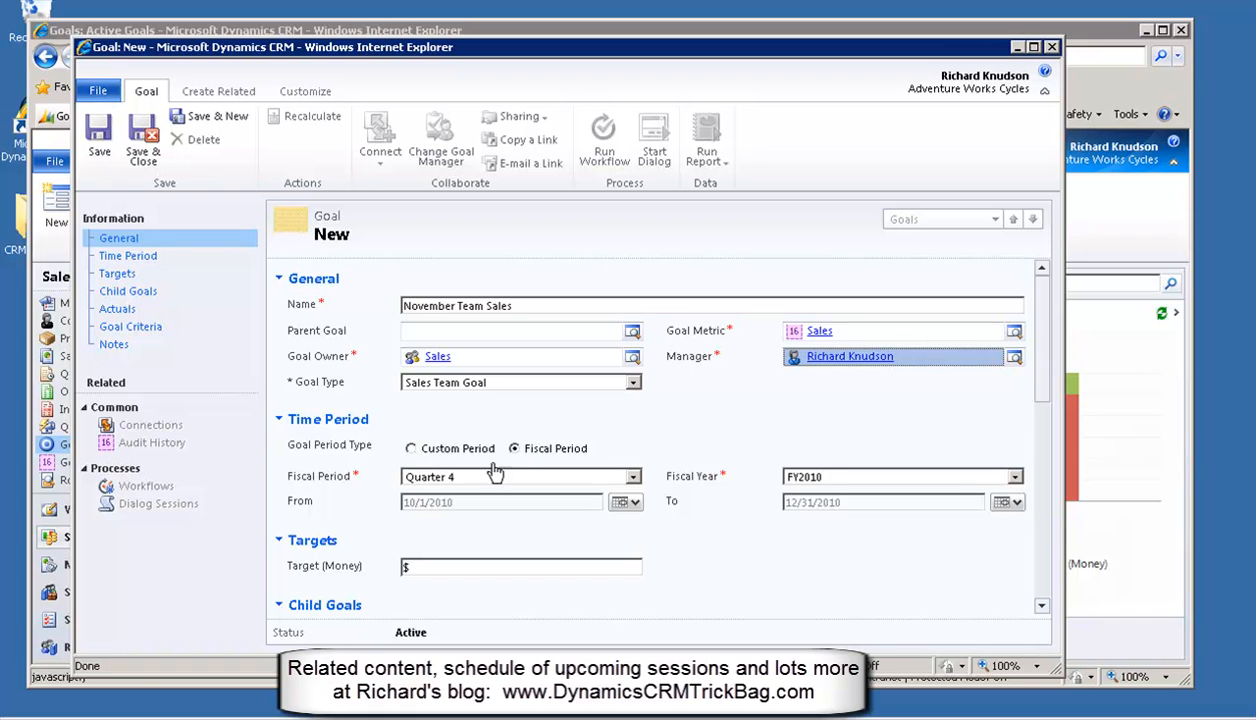
Switch the goal to a custom period running from 11/1/2010 to 11/30/2010
{"action": "left_click", "coordinate": [410, 449]}
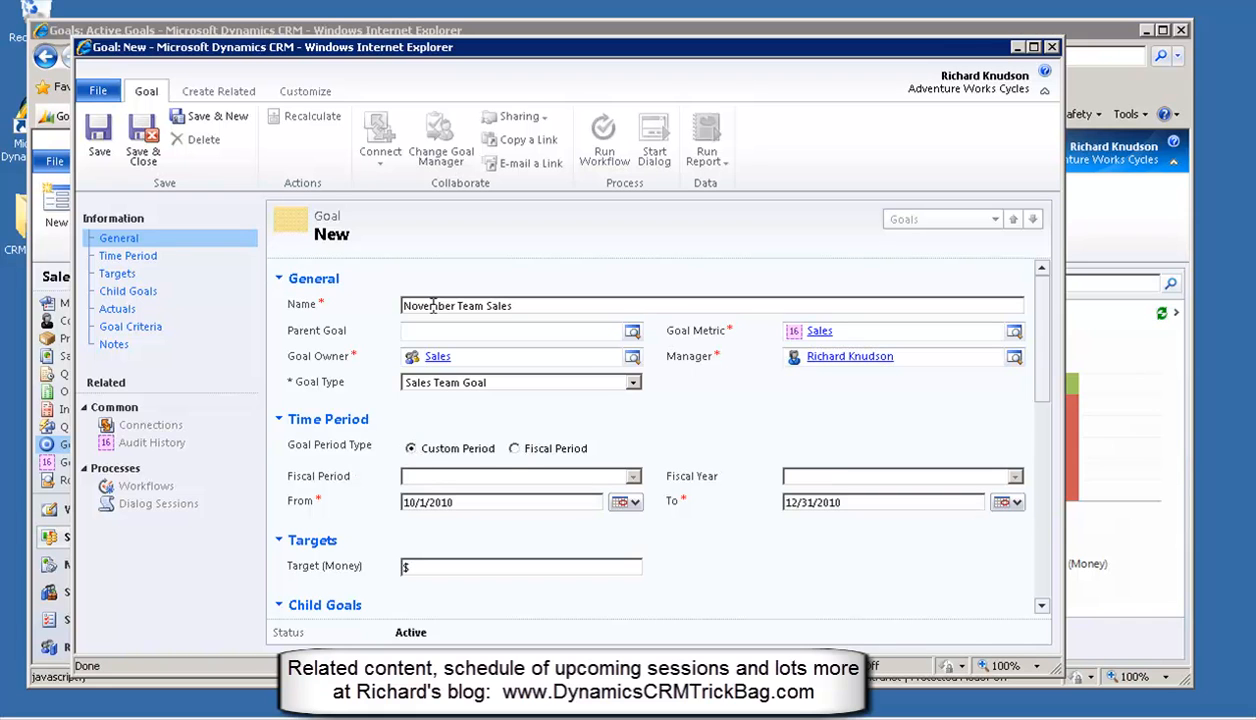
{"action": "left_click", "coordinate": [419, 507]}
{"action": "key", "text": "BackSpace"}
{"action": "type", "text": "1"}
{"action": "key", "text": "Tab"}
{"action": "key", "text": "Tab"}
{"action": "key", "text": "Tab"}
{"action": "key", "text": "Tab"}
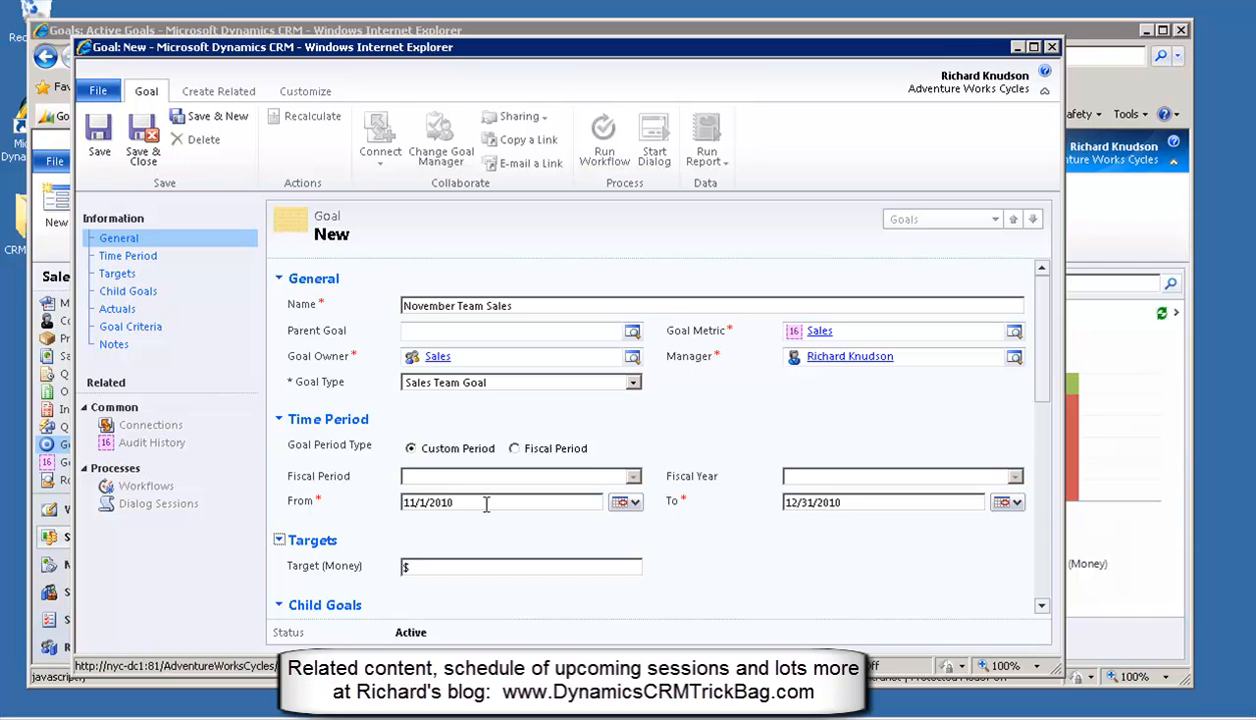
{"action": "key", "text": "shift+Tab"}
{"action": "key", "text": "shift+Tab"}
{"action": "key", "text": "Home"}
{"action": "key", "text": "BackSpace"}
{"action": "type", "text": "1"}
{"action": "key", "text": "Right"}
{"action": "key", "text": "Right"}
{"action": "key", "text": "Right"}
{"action": "key", "text": "BackSpace"}
{"action": "type", "text": "0"}
Set the goal's money target to $500,000 and save the goal
{"action": "scroll", "coordinate": [1043, 384], "scroll_direction": "down", "scroll_amount": 1}
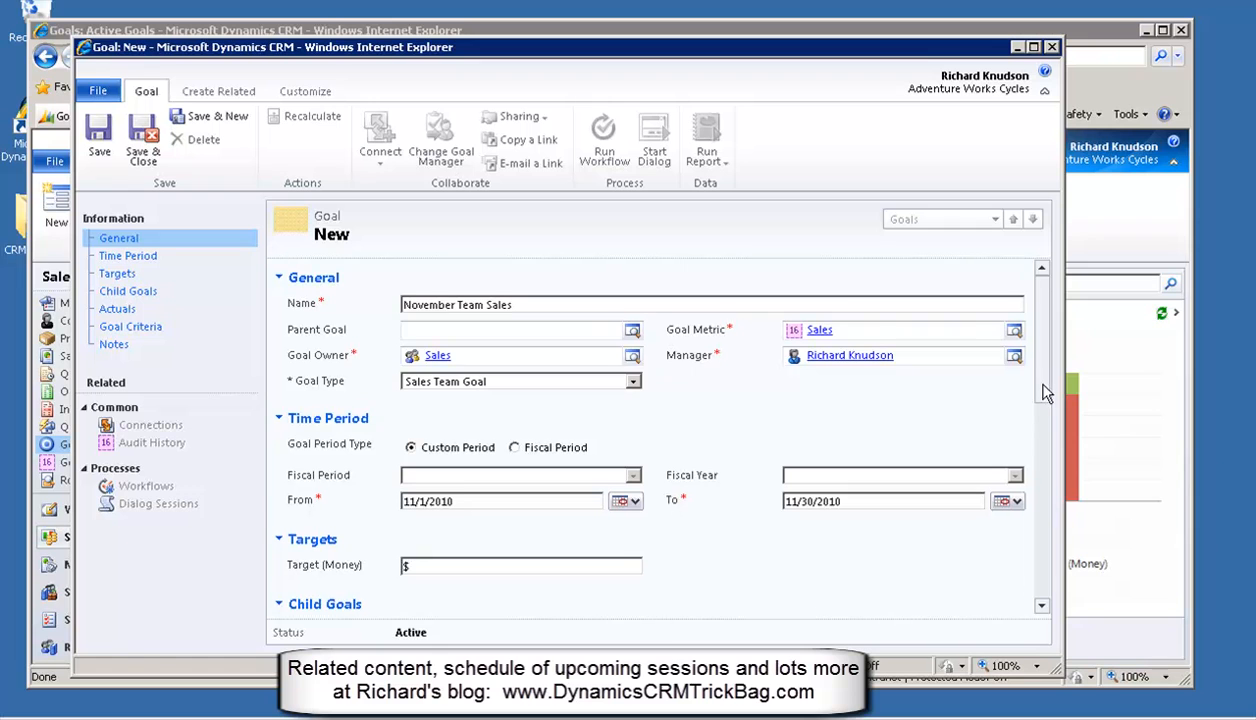
{"action": "left_click", "coordinate": [494, 525]}
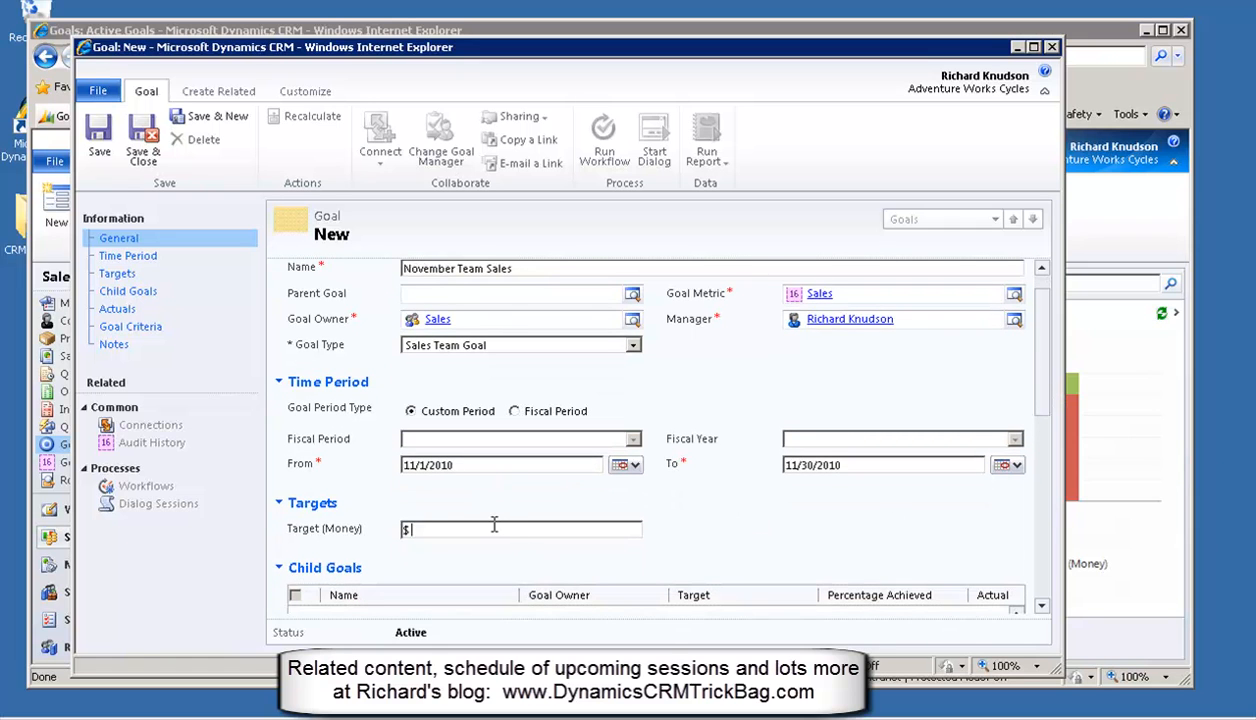
{"action": "type", "text": "500000"}
{"action": "key", "text": "Tab"}
{"action": "left_click", "coordinate": [102, 134]}
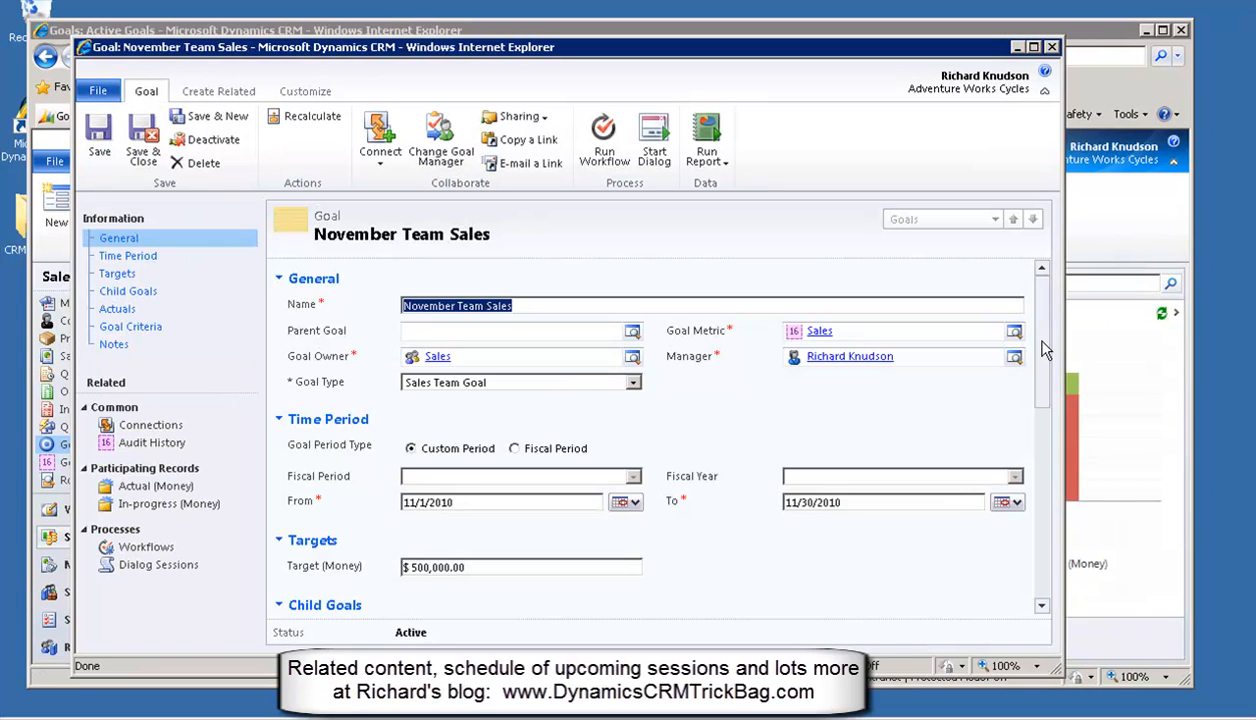
Review the actuals and goal criteria of November Team Sales and recalculate the goal
{"action": "left_click_drag", "start_coordinate": [1046, 342], "coordinate": [1048, 565]}
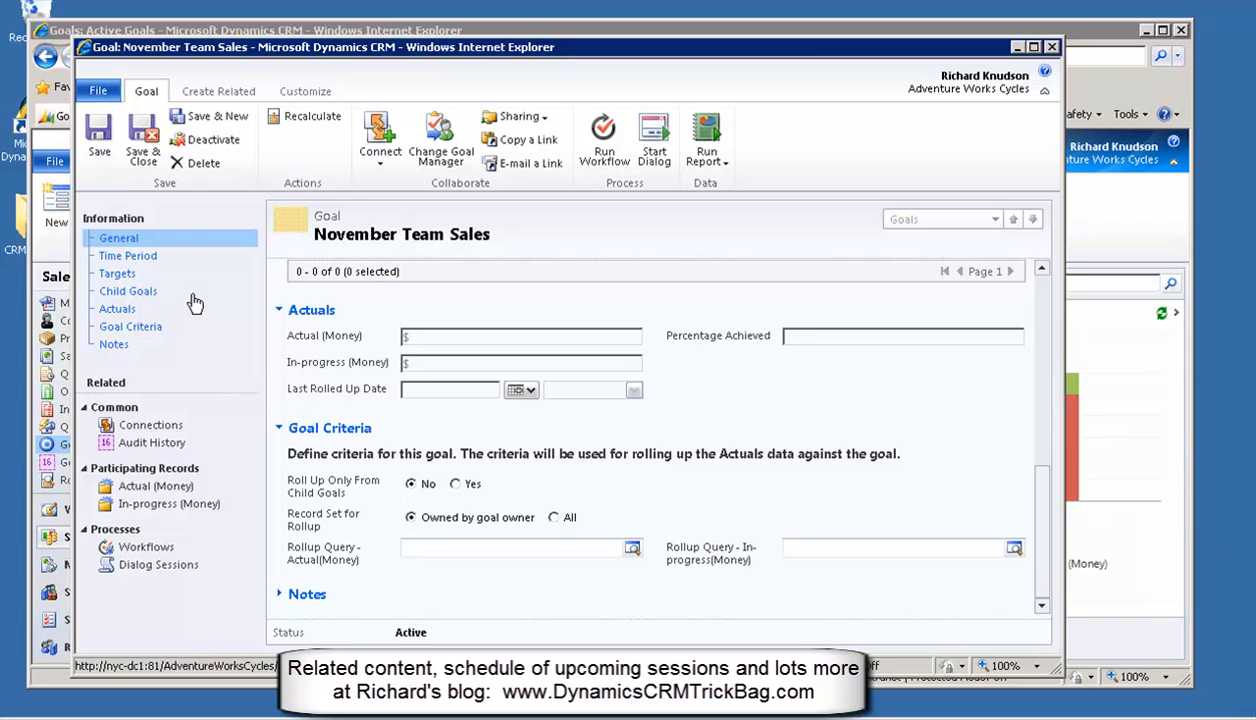
{"action": "left_click", "coordinate": [297, 118]}
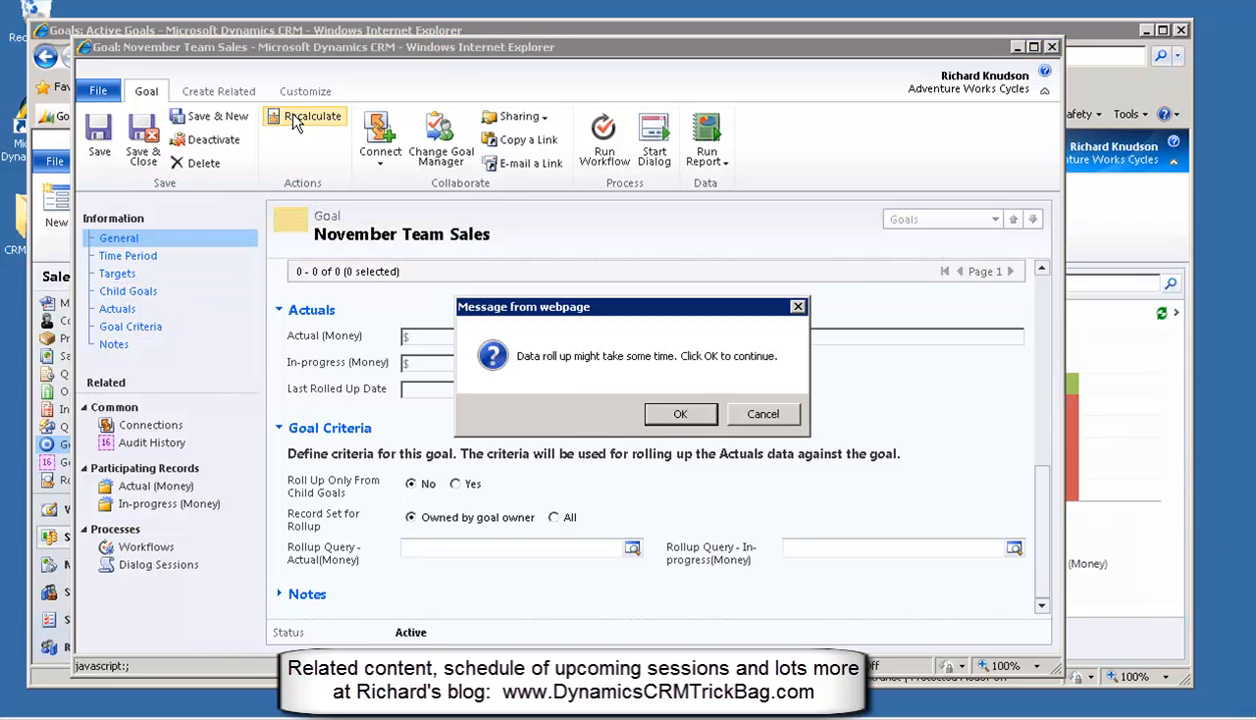
{"action": "left_click", "coordinate": [668, 412]}
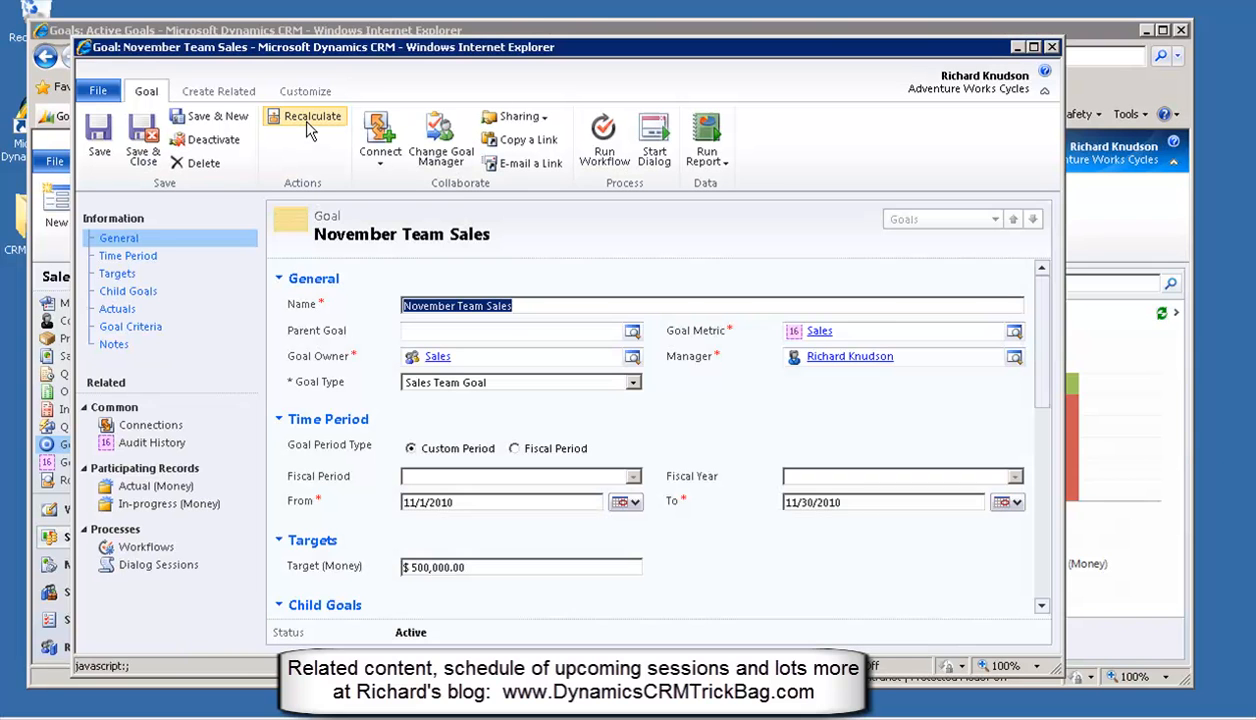
Set the goal's rollup record set to All and choose All Sales as the rollup query for Actual (Money)
{"action": "left_click_drag", "start_coordinate": [1045, 405], "coordinate": [1041, 592]}
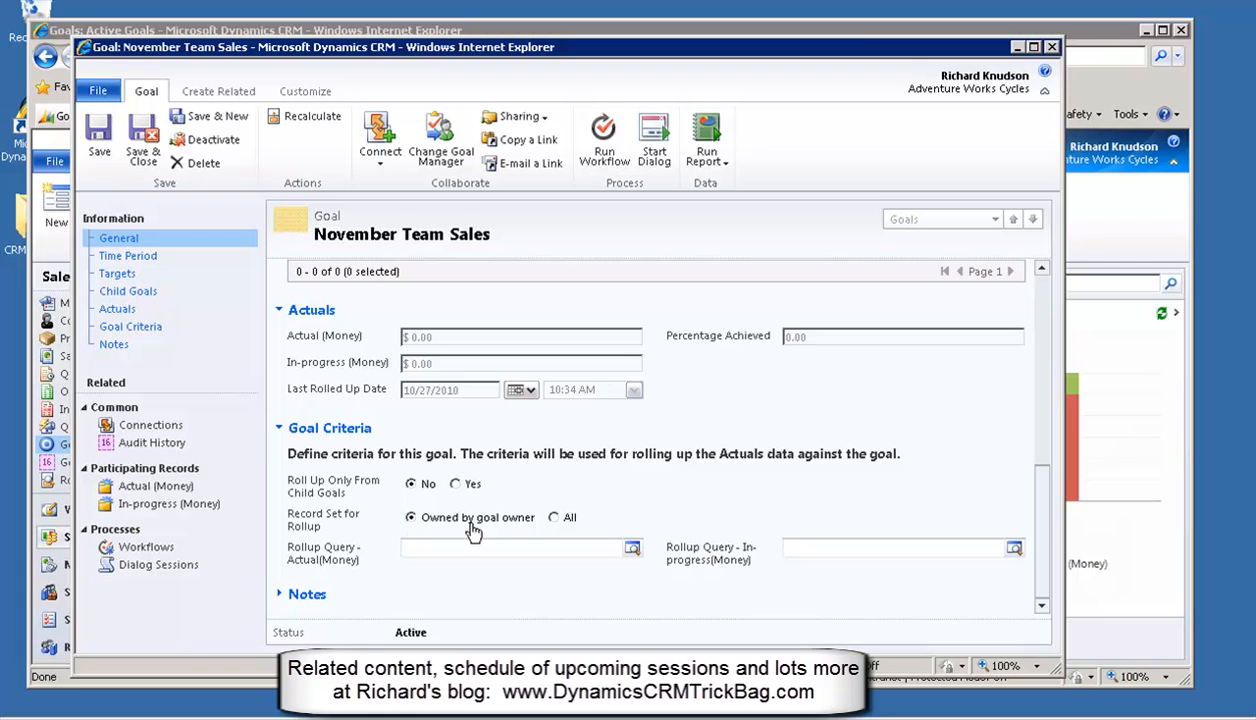
{"action": "left_click", "coordinate": [553, 519]}
{"action": "left_click", "coordinate": [633, 550]}
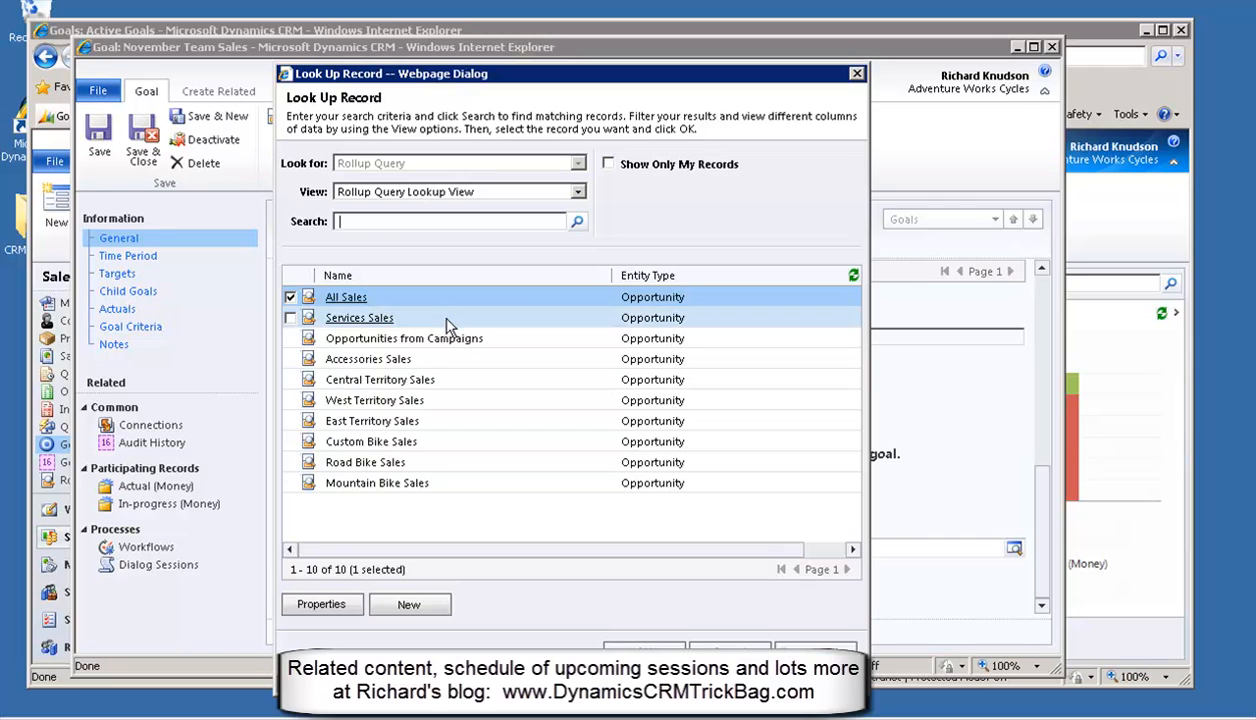
{"action": "left_click", "coordinate": [443, 302]}
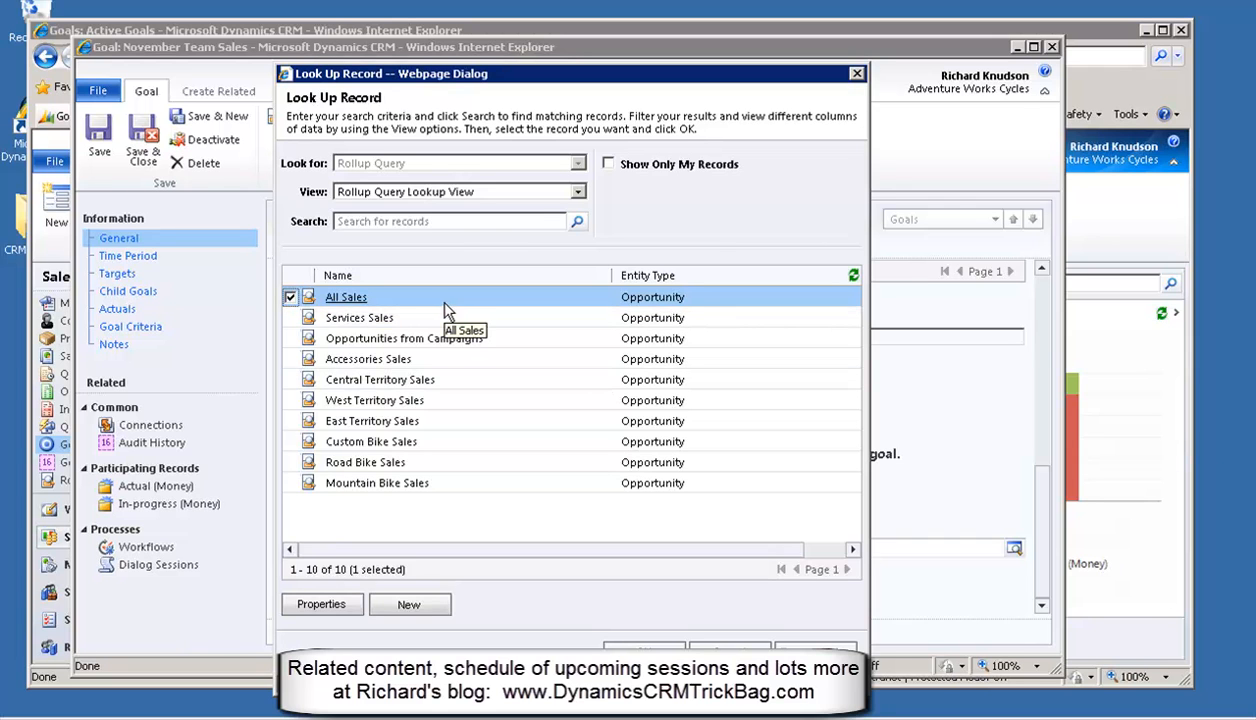
{"action": "double_click", "coordinate": [441, 303]}
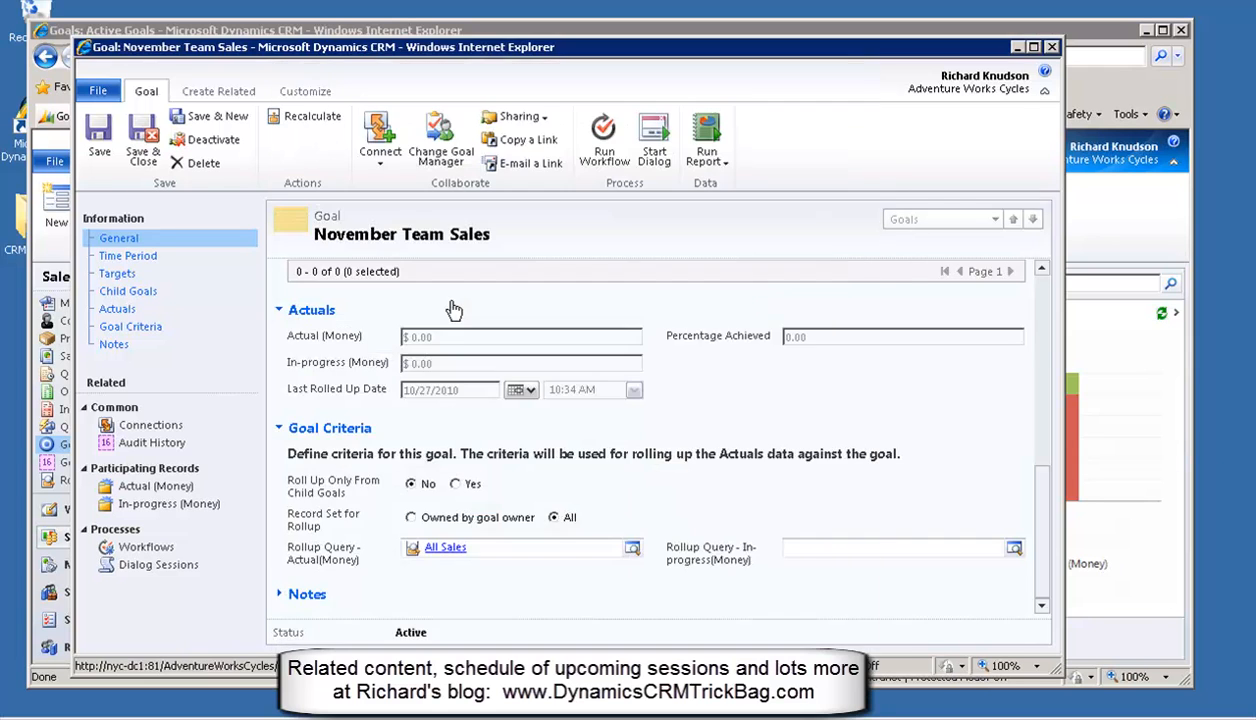
Choose All Sales as the rollup query for In-progress (Money), save the goal and dismiss the error report without sending it
{"action": "left_click", "coordinate": [985, 546]}
{"action": "type", "text": "all"}
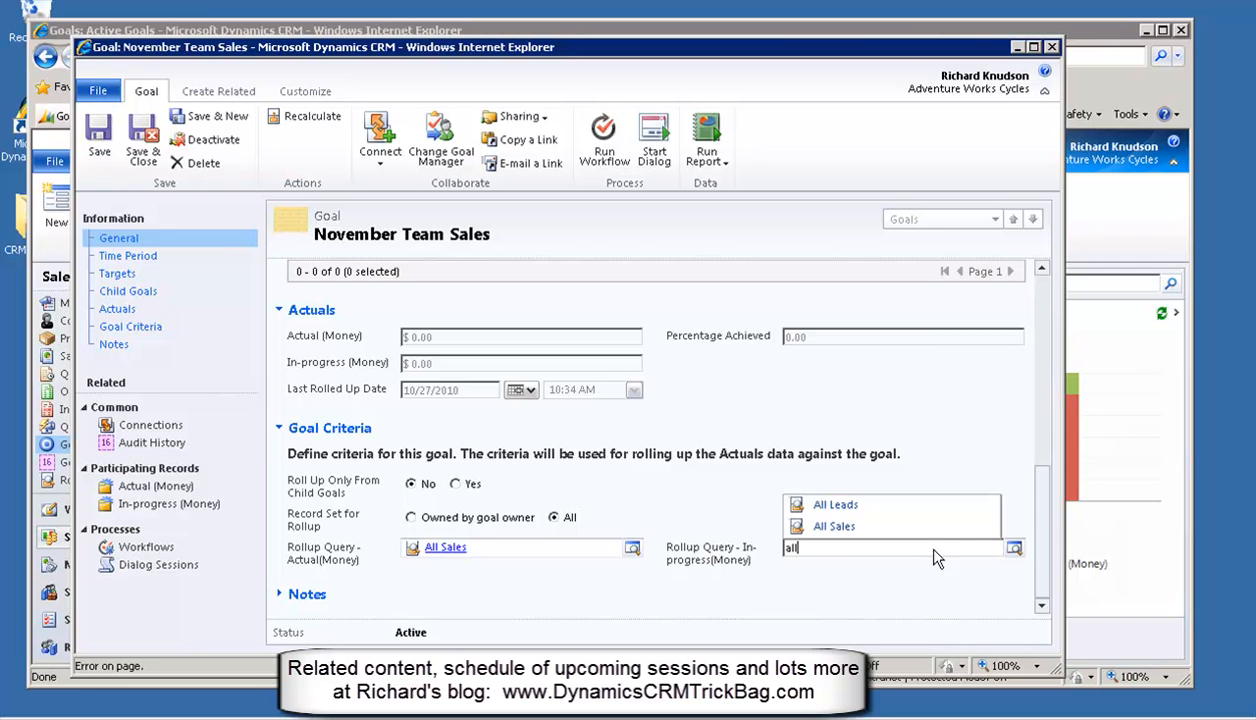
{"action": "left_click", "coordinate": [858, 525]}
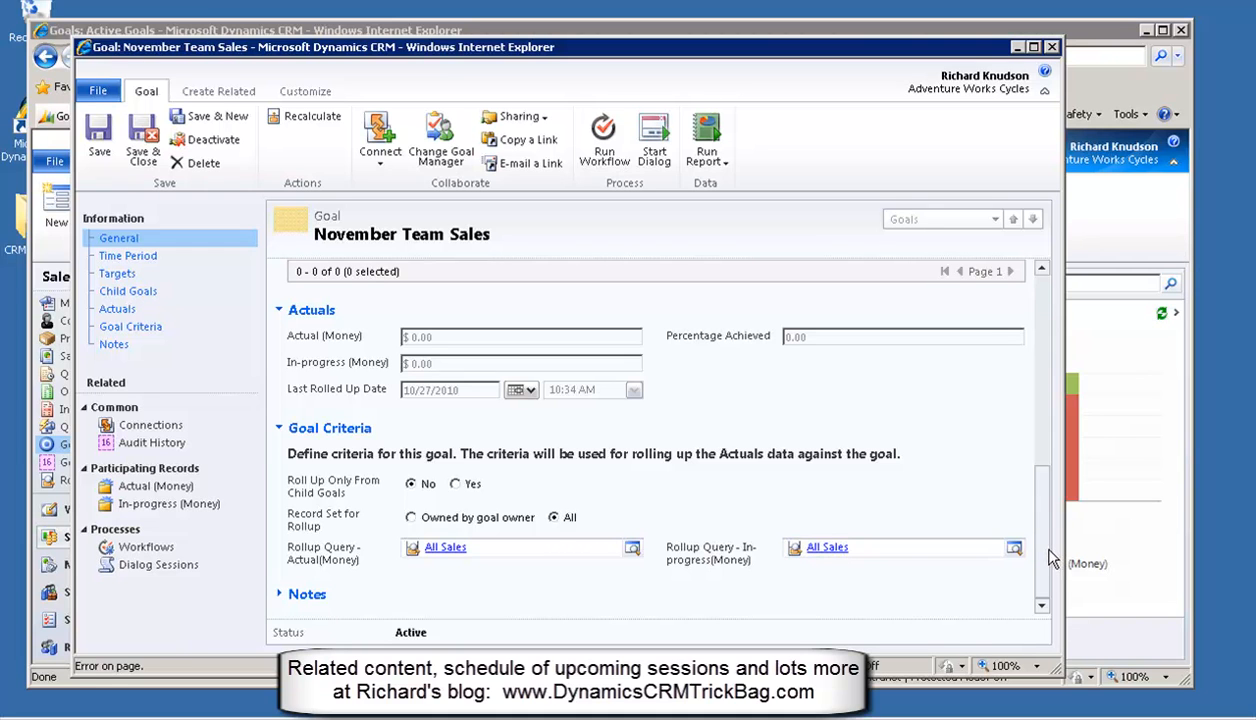
{"action": "left_click", "coordinate": [99, 130]}
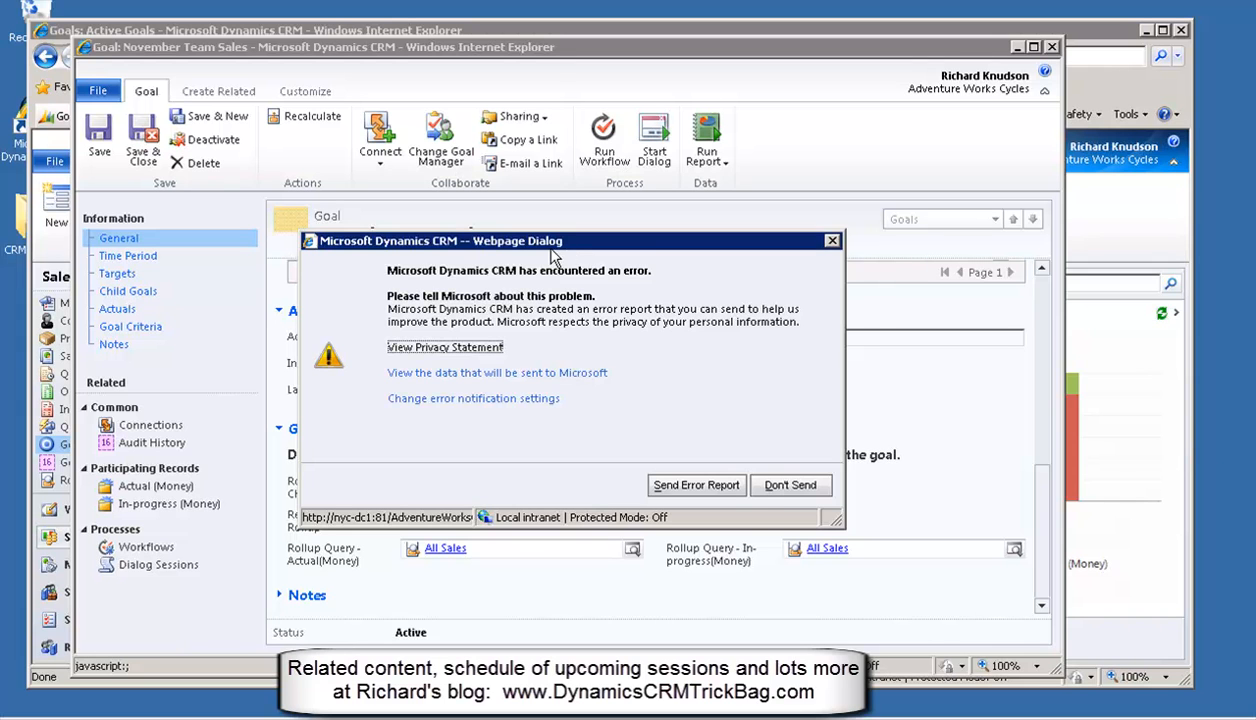
{"action": "left_click", "coordinate": [790, 485]}
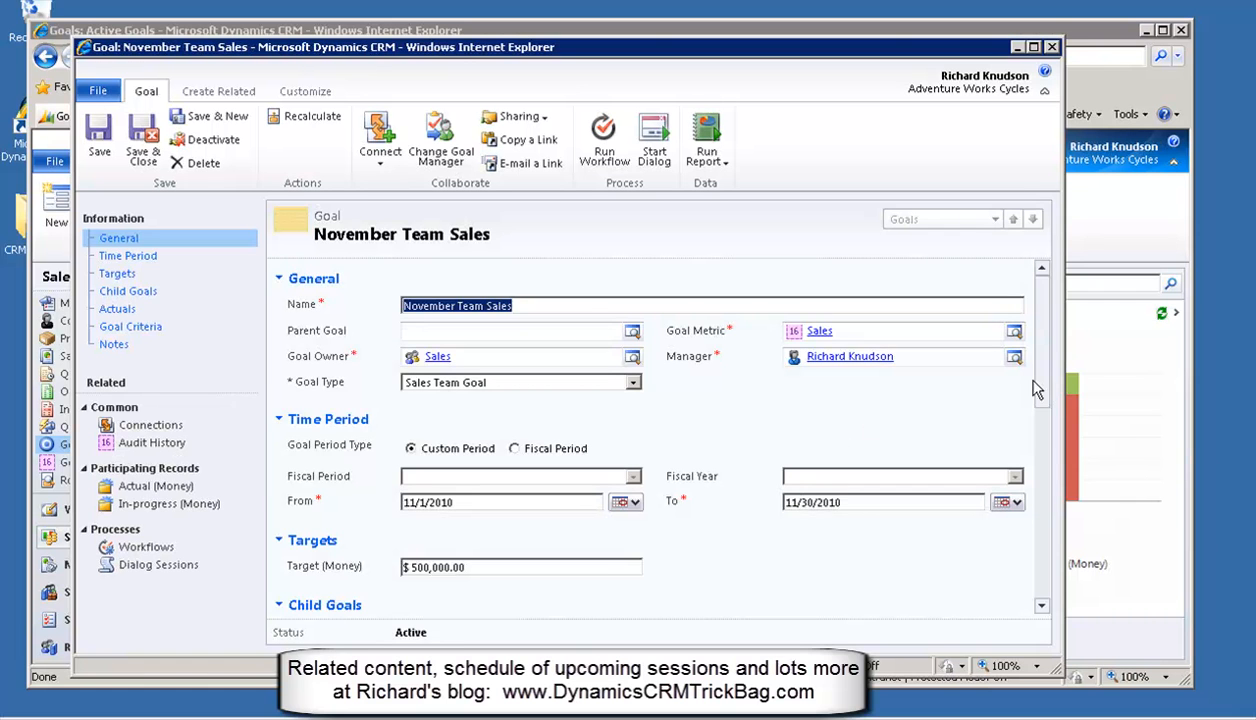
Recalculate the November Team Sales goal and check its updated actuals
{"action": "left_click_drag", "start_coordinate": [1037, 390], "coordinate": [1060, 538]}
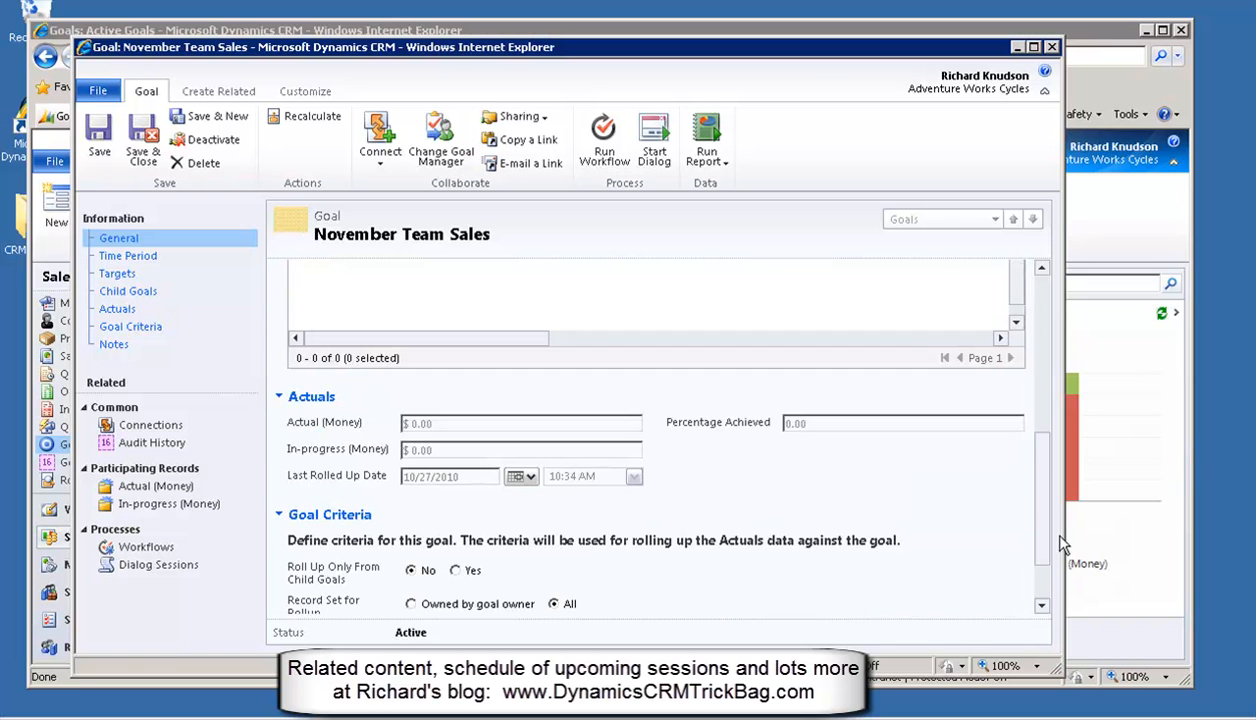
{"action": "left_click", "coordinate": [312, 120]}
{"action": "left_click", "coordinate": [670, 413]}
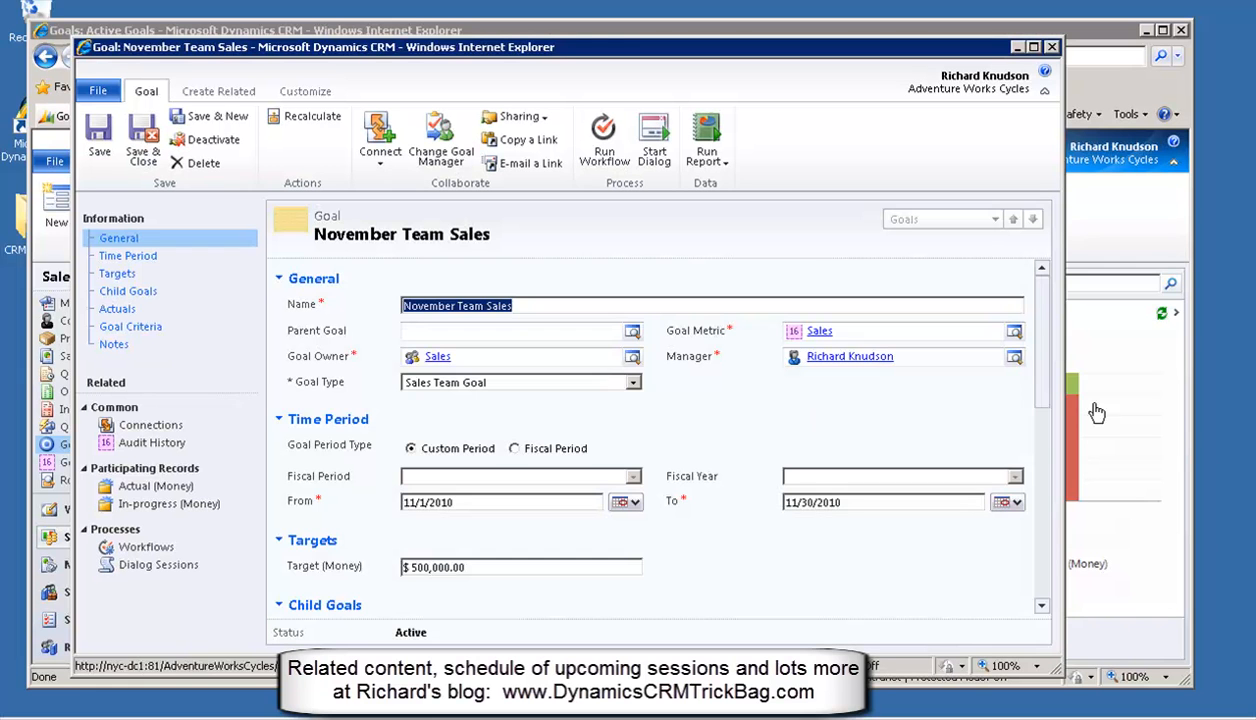
{"action": "left_click_drag", "start_coordinate": [1040, 381], "coordinate": [1028, 594]}
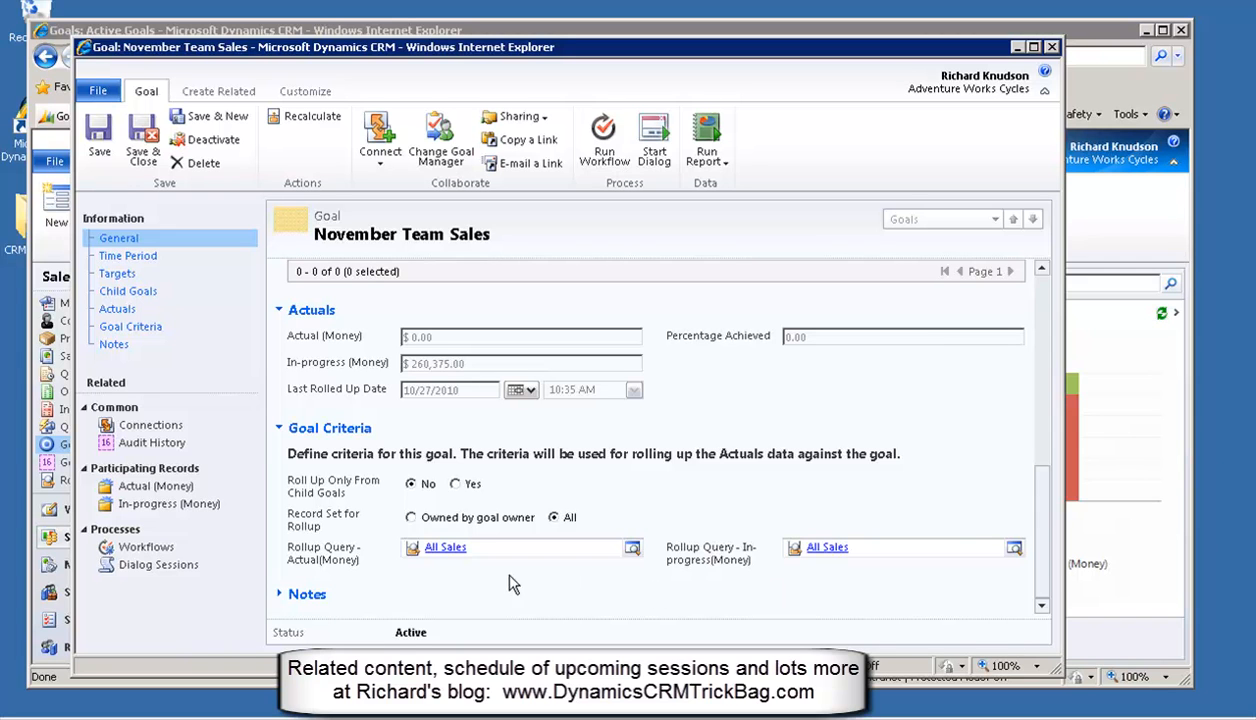
Open the All Sales rollup query from the goal criteria, examine its filter conditions and close it
{"action": "left_click", "coordinate": [442, 550]}
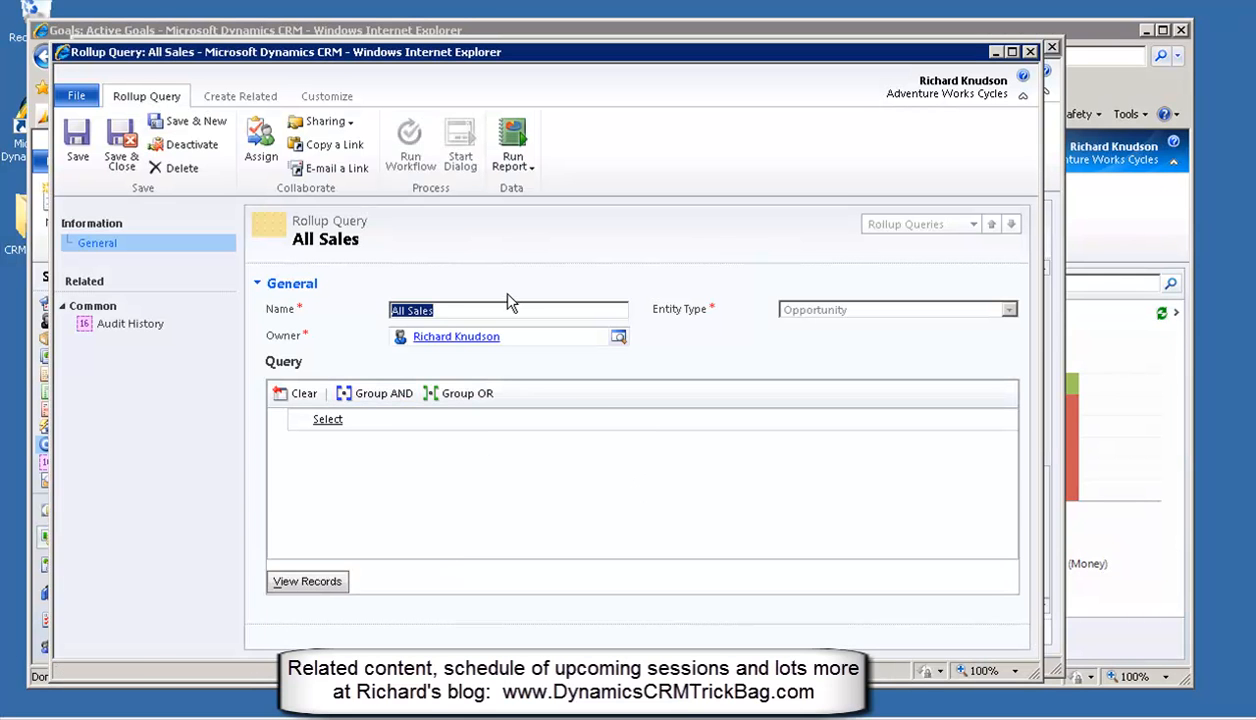
{"action": "left_click", "coordinate": [327, 419]}
{"action": "left_click", "coordinate": [1030, 52]}
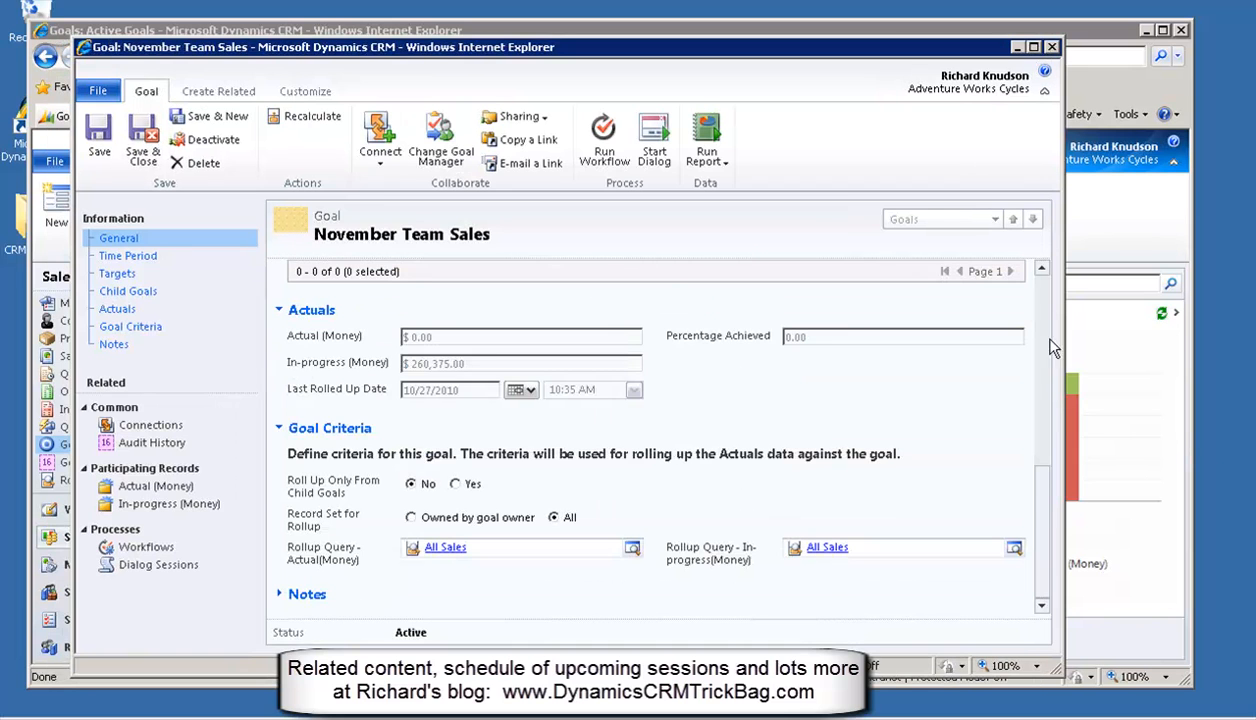
Review the November Team Sales goal from its general details to its criteria, then save and close it
{"action": "left_click_drag", "start_coordinate": [1040, 505], "coordinate": [1046, 305]}
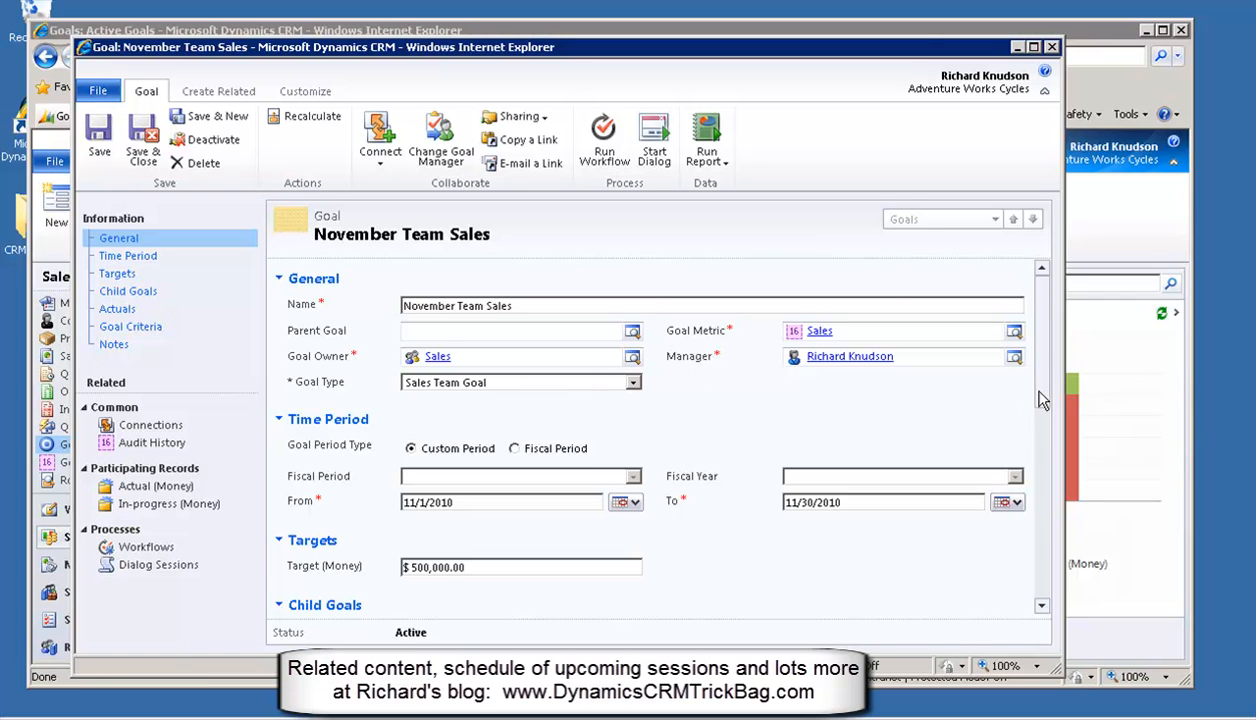
{"action": "scroll", "coordinate": [1031, 565], "scroll_direction": "down", "scroll_amount": 4}
{"action": "scroll", "coordinate": [1031, 565], "scroll_direction": "down", "scroll_amount": 5}
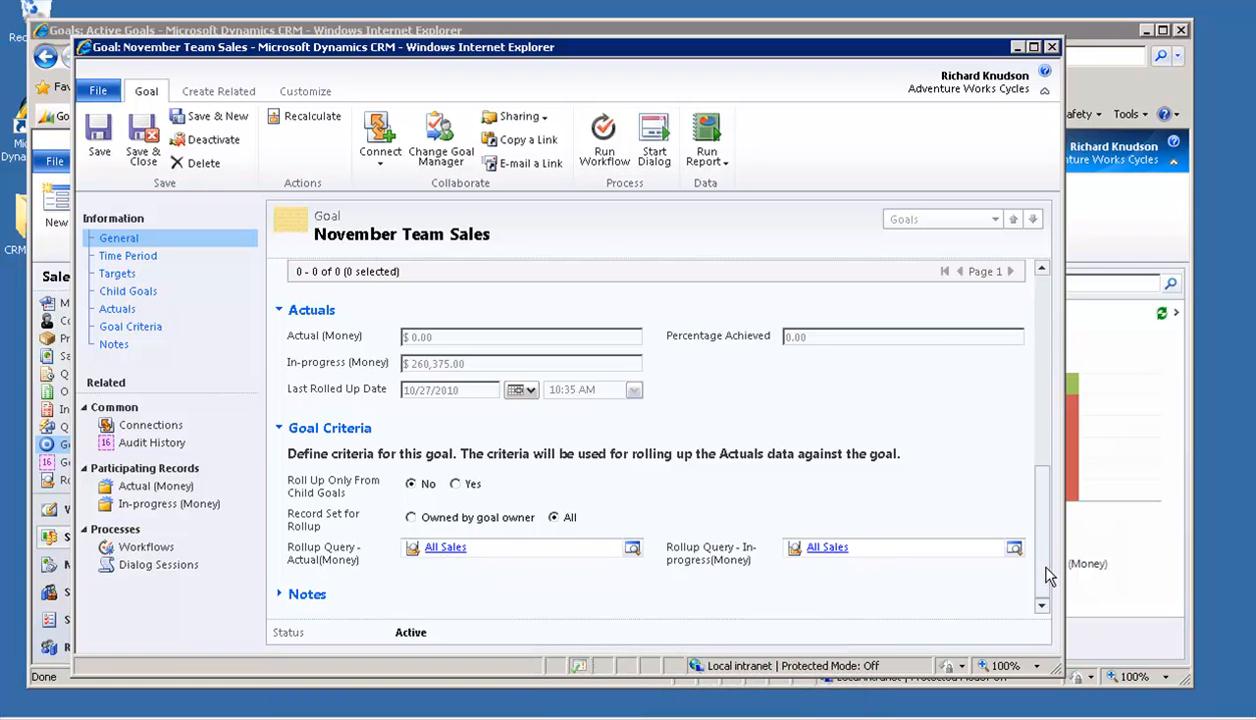
{"action": "left_click_drag", "start_coordinate": [1046, 575], "coordinate": [1063, 244]}
{"action": "left_click", "coordinate": [157, 140]}
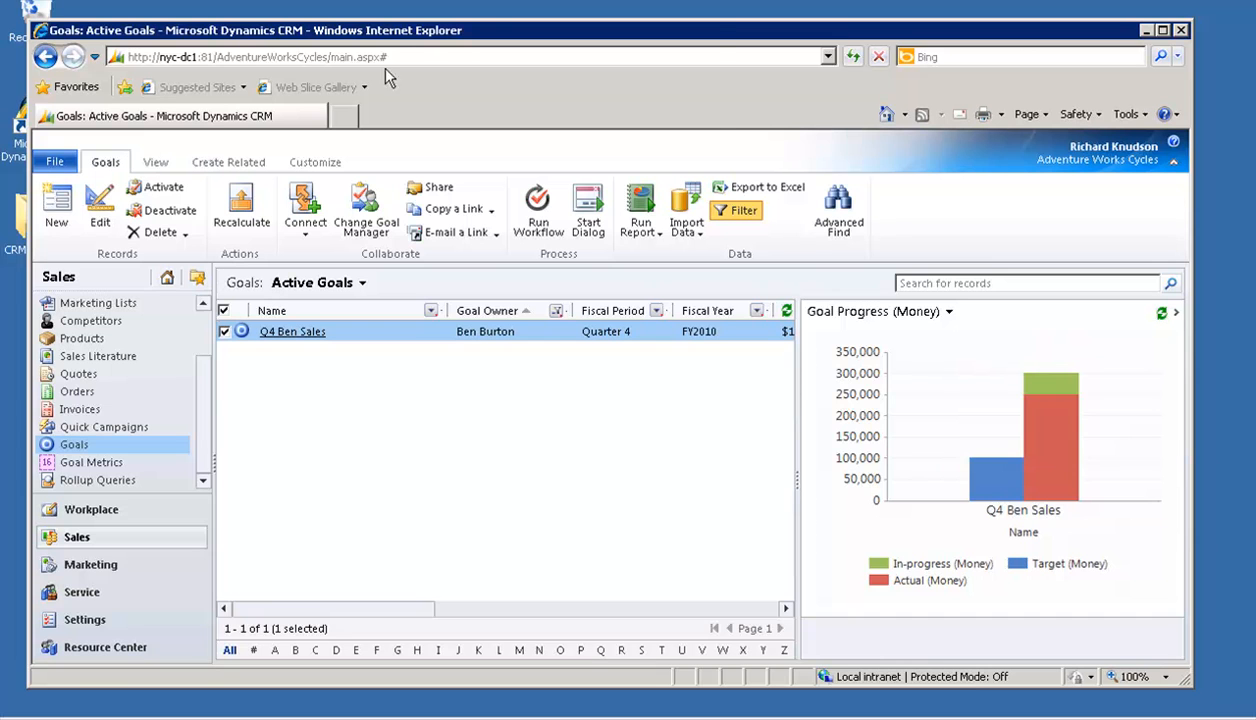
Open the list of shareable content in the Live Meeting sharing controls
{"action": "left_click", "coordinate": [503, 3]}
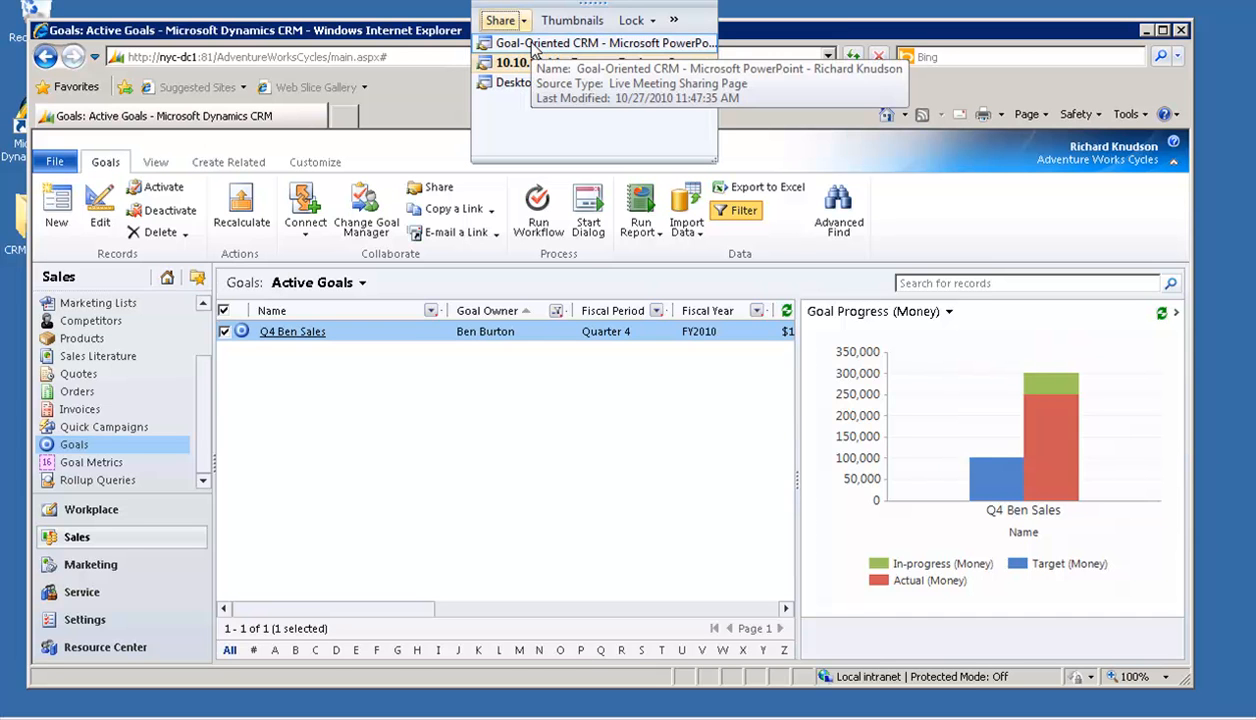